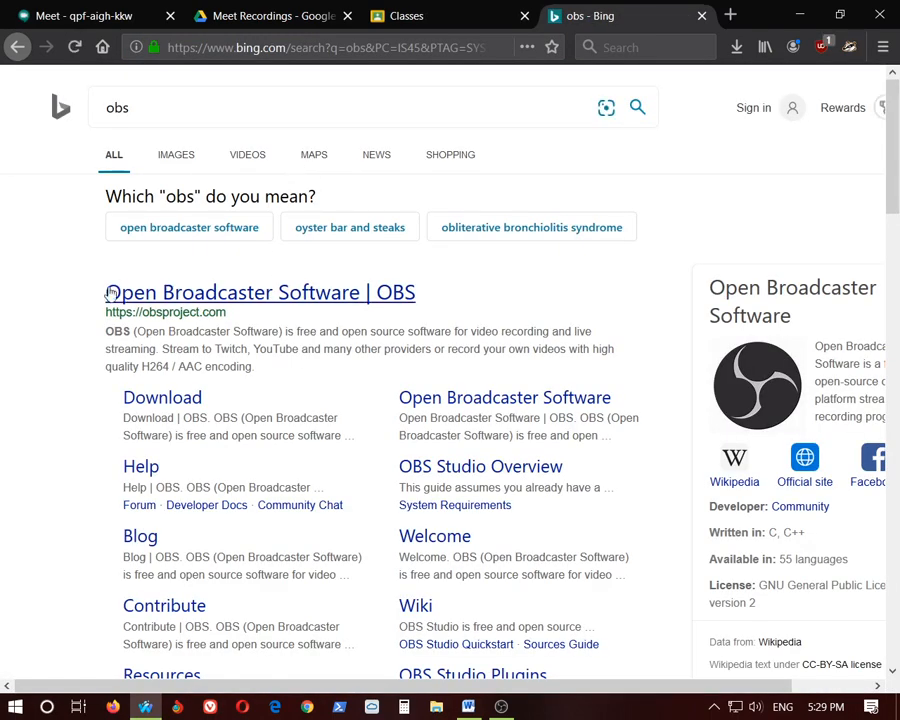
# - Try the Windows installer download from the OBS project site, dismiss the save prompt and minimize the browser
pyautogui.click(284, 301)
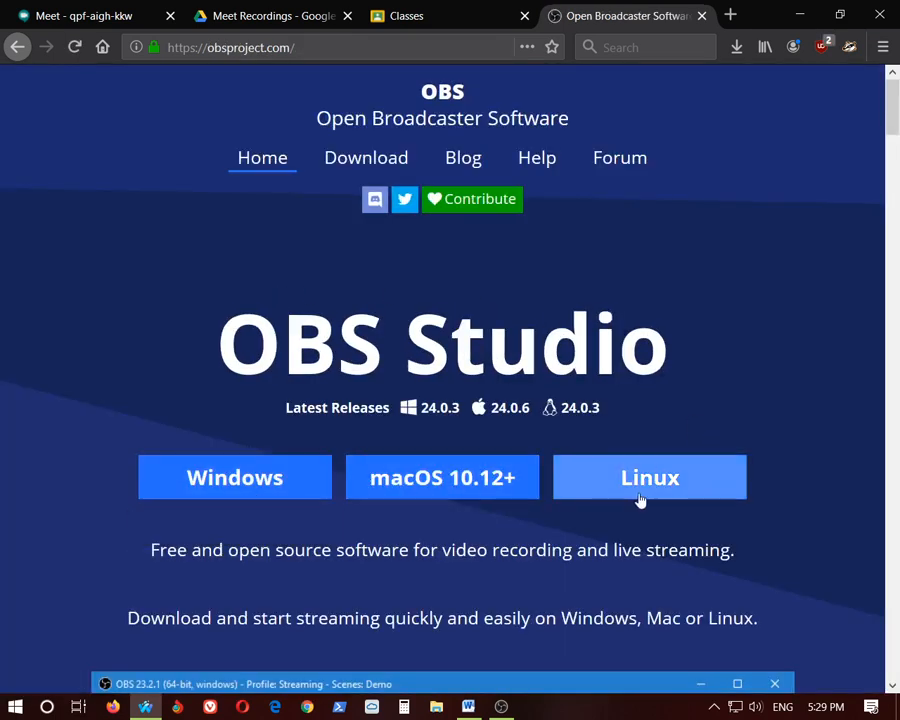
pyautogui.click(264, 478)
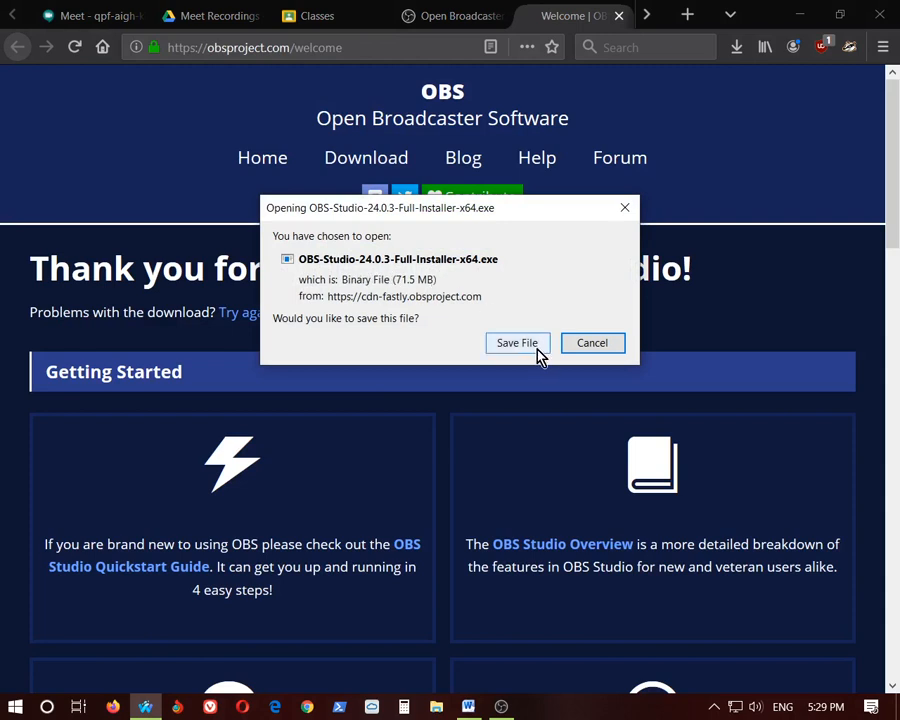
pyautogui.click(592, 343)
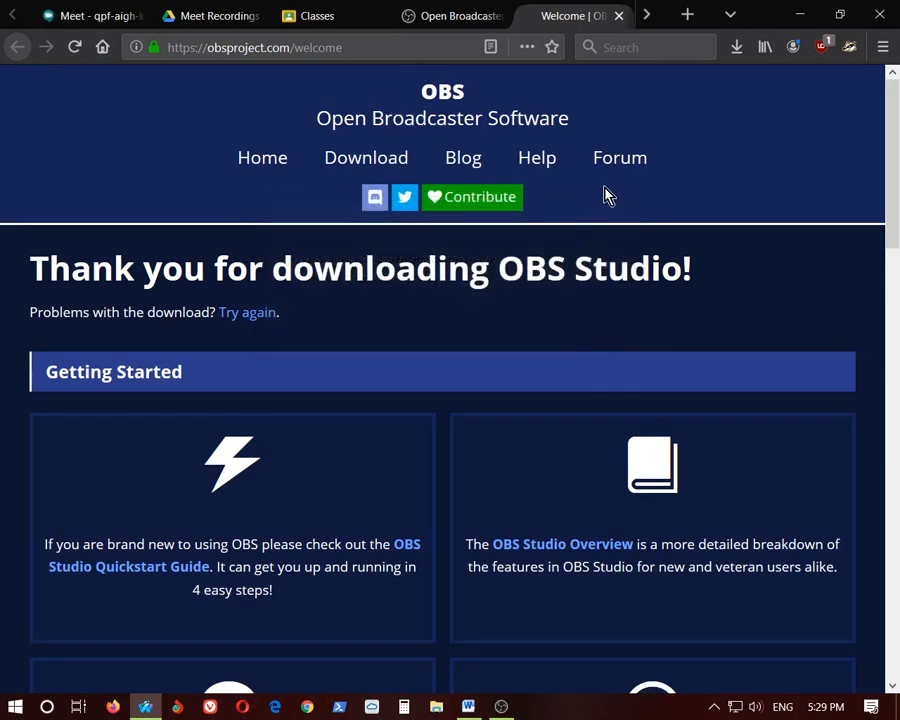
pyautogui.click(800, 25)
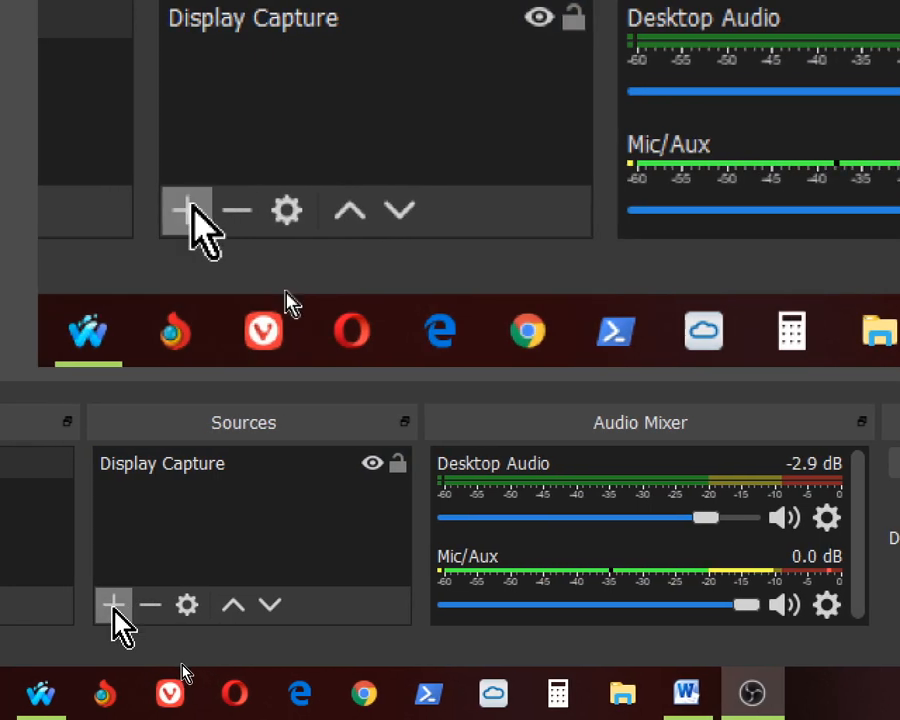
# - Add a new Display Capture source named Display Capture 2 to the scene
pyautogui.click(101, 605)
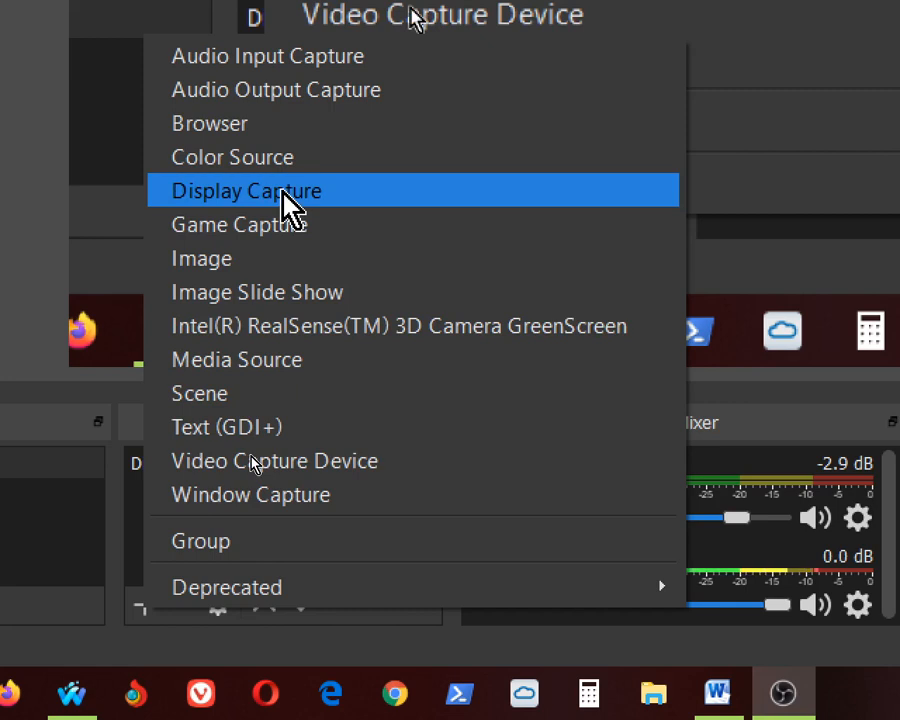
pyautogui.click(136, 558)
pyautogui.click(222, 472)
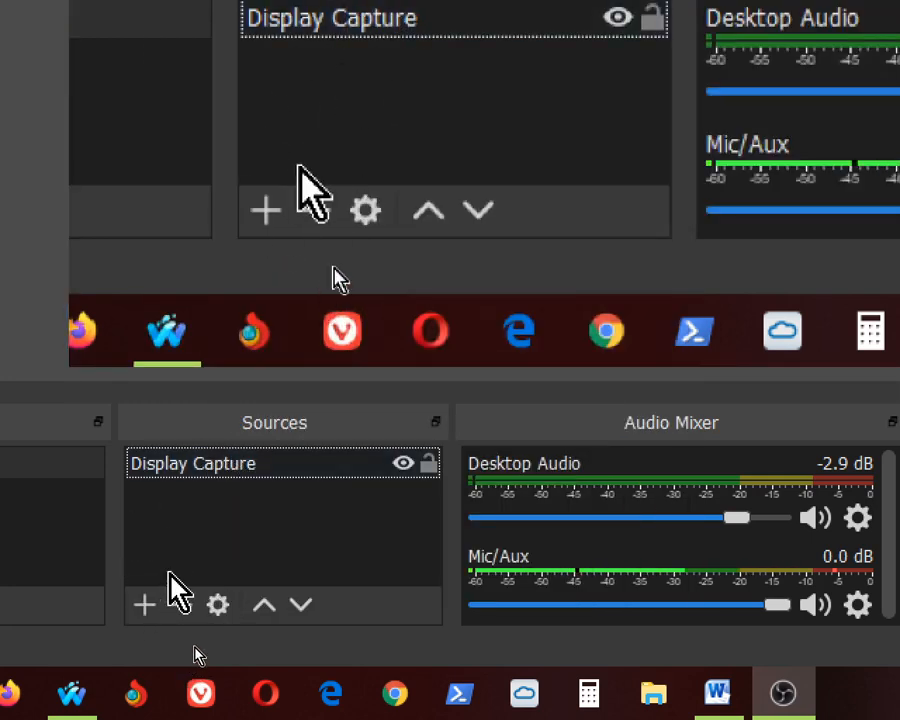
pyautogui.click(145, 606)
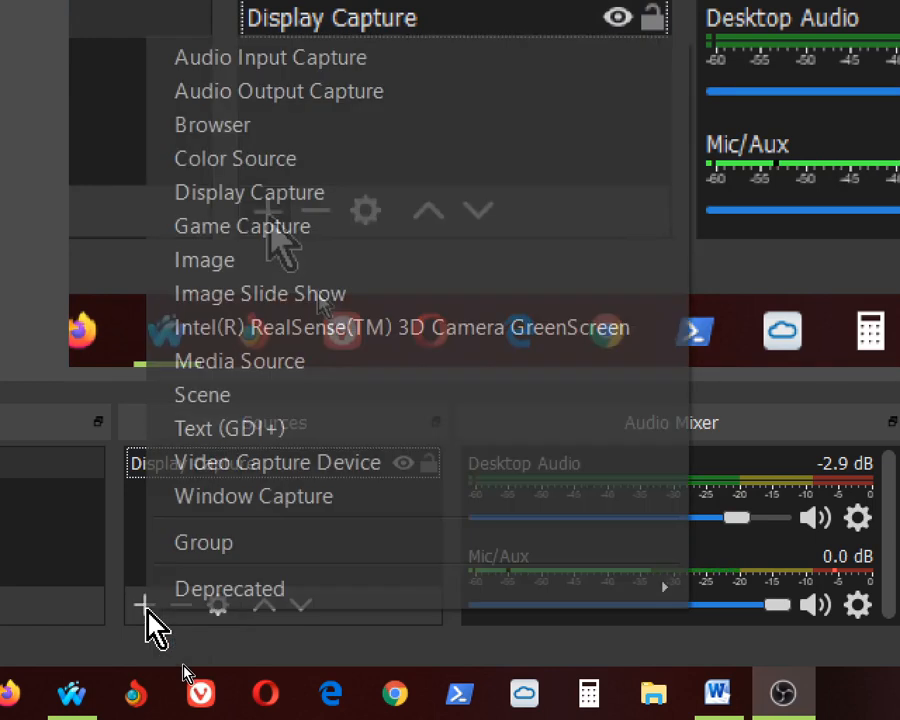
pyautogui.click(243, 195)
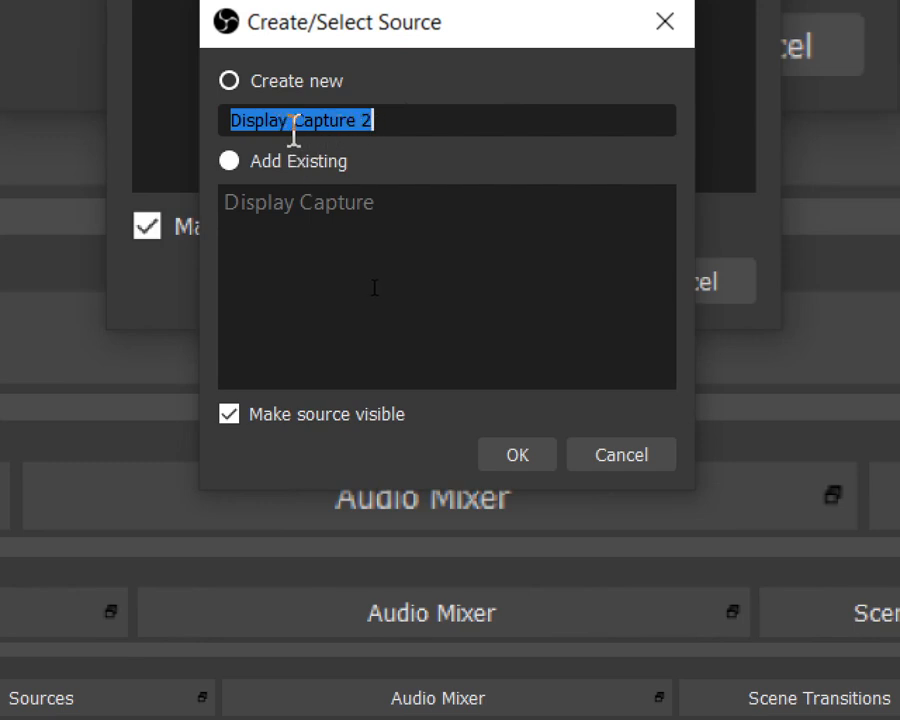
pyautogui.click(518, 455)
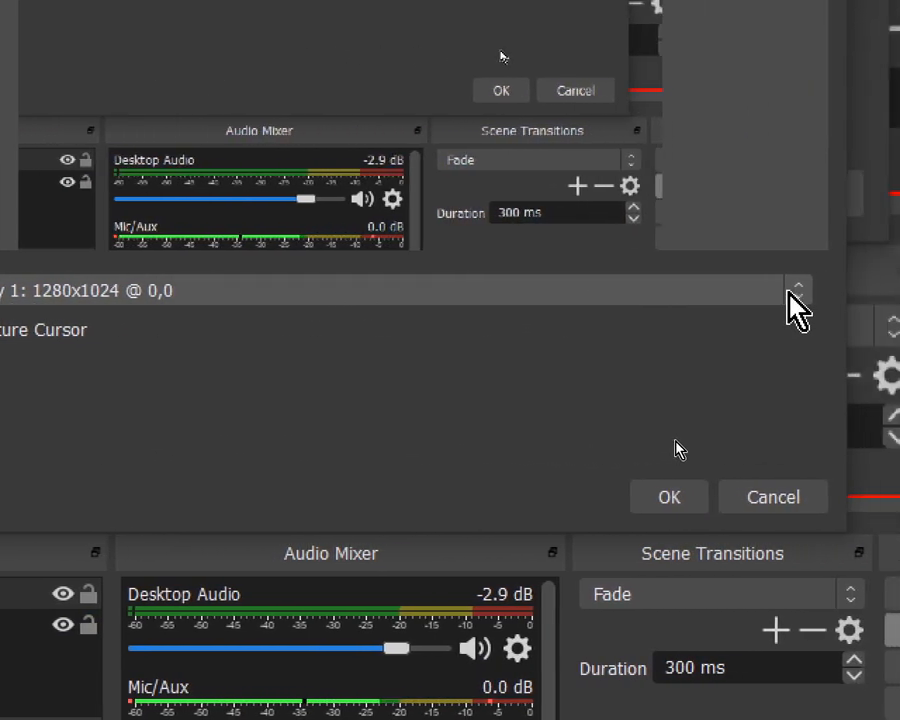
# - Set the new source to Display 2: 1280x1024 @ 1280,0 and place Display Capture 2 below Display Capture
pyautogui.click(792, 298)
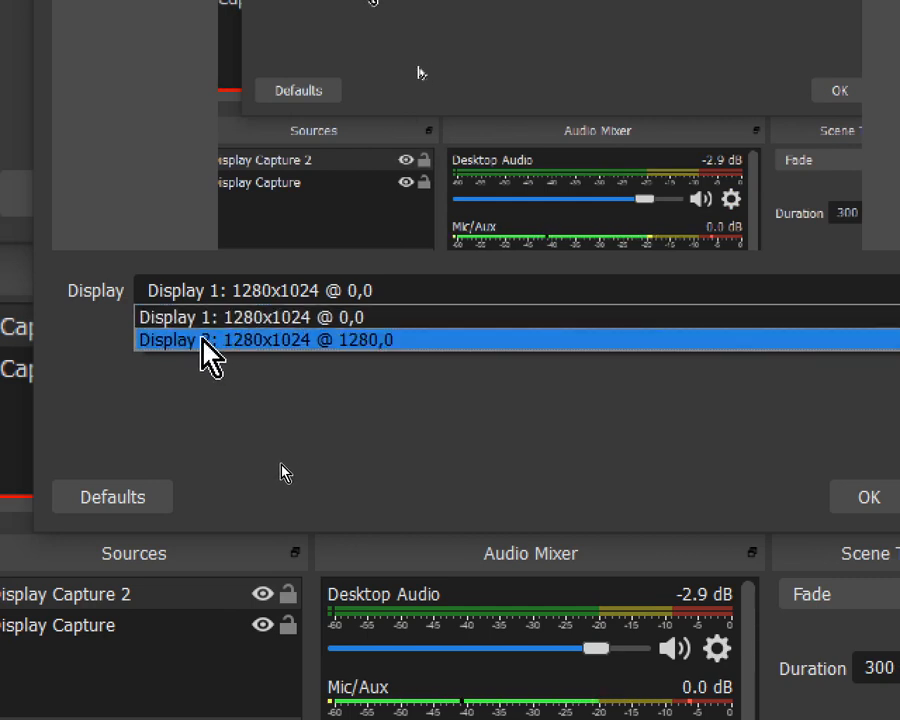
pyautogui.click(205, 340)
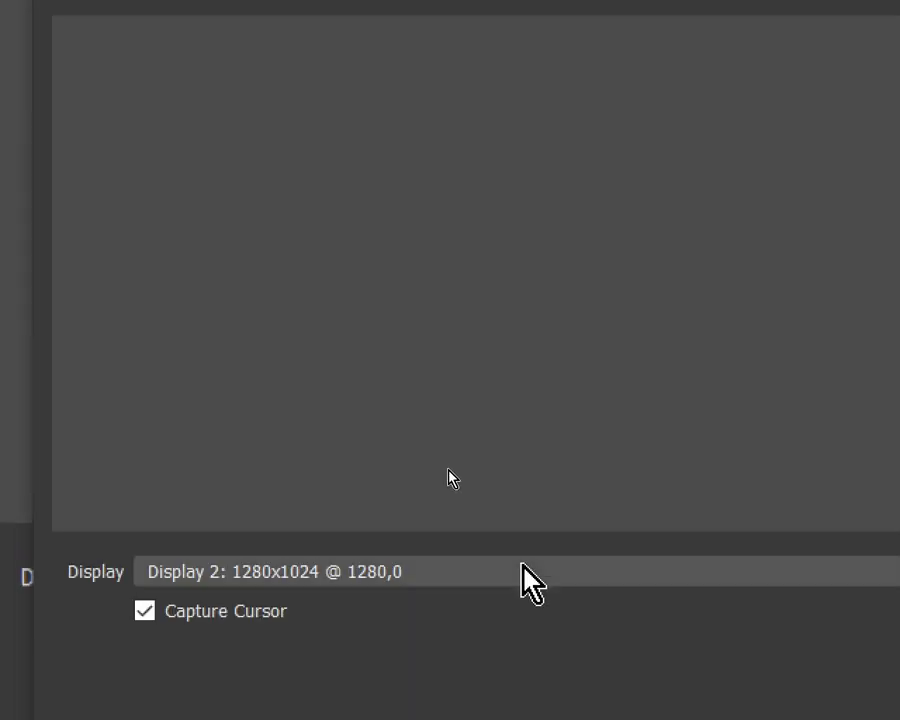
pyautogui.click(590, 623)
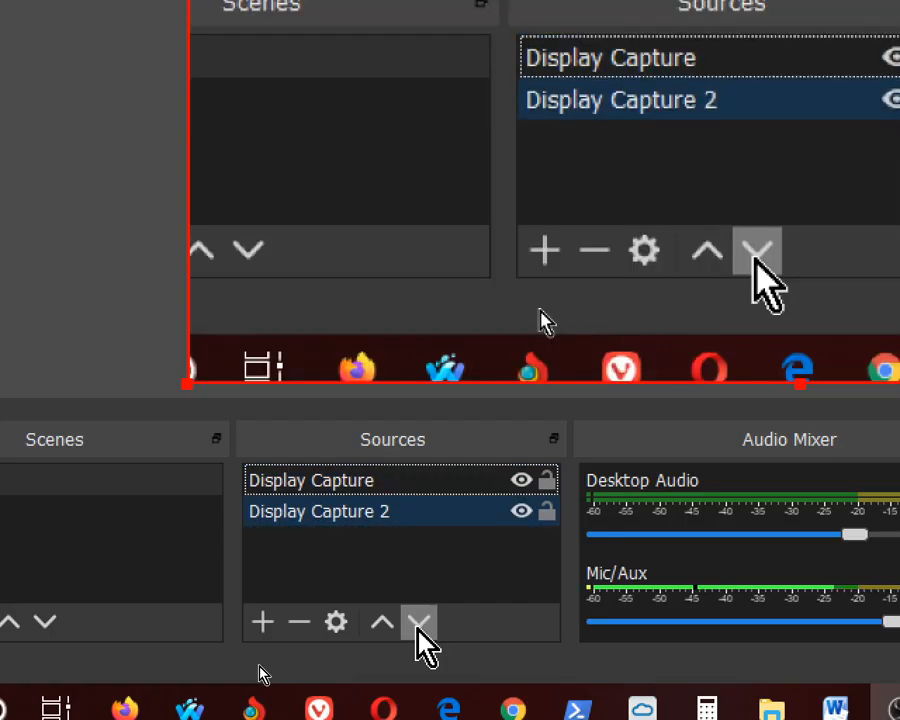
pyautogui.click(395, 495)
pyautogui.click(358, 510)
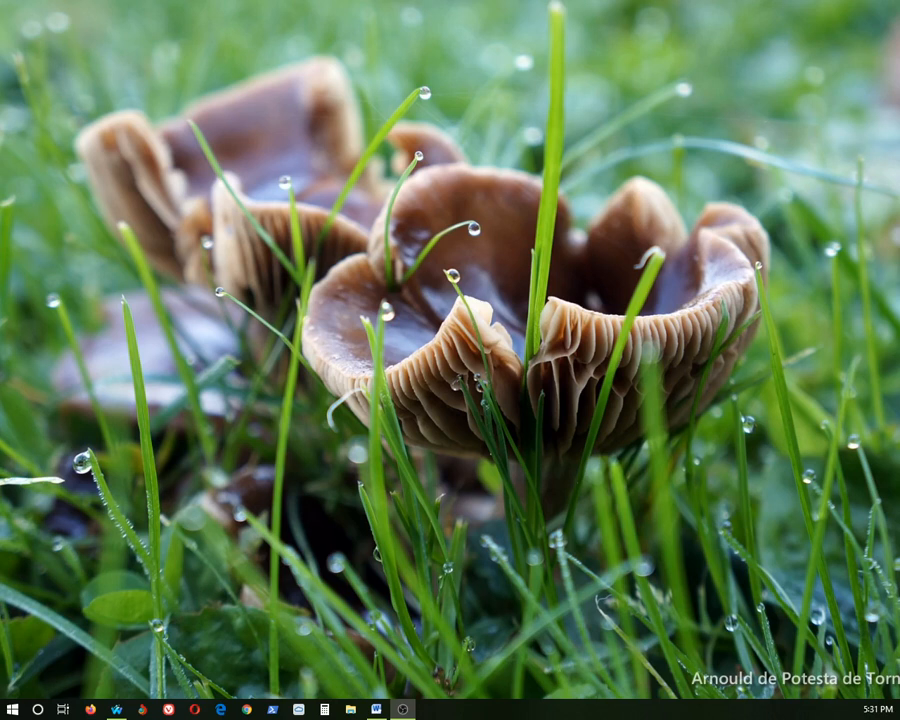
# - Switch to Word to review the topic list in Screen Capture Software Options.docx, and minimize the document
pyautogui.click(376, 709)
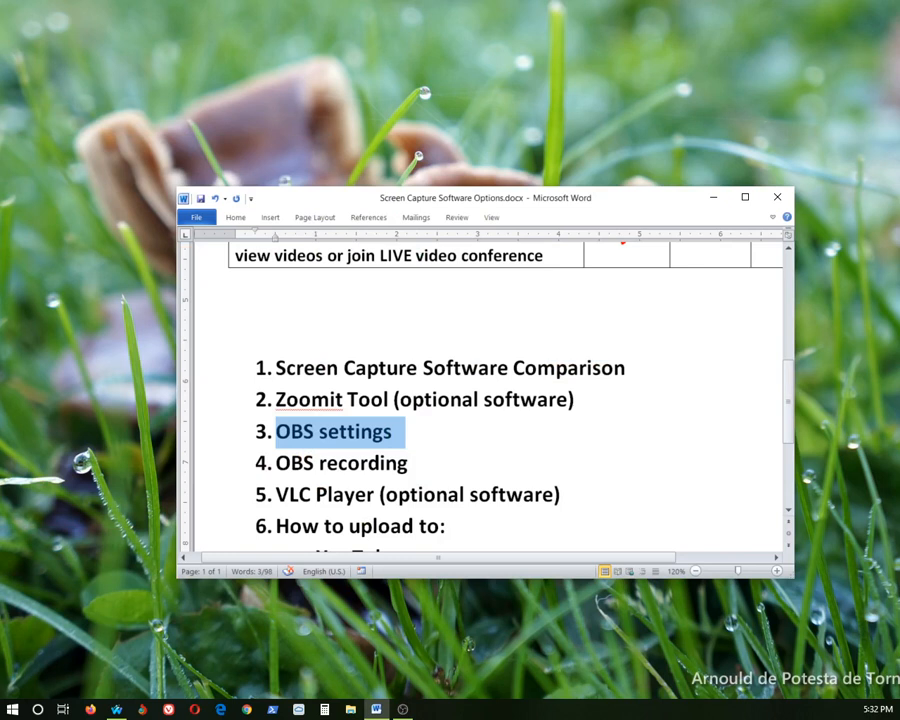
pyautogui.hotkey('alt', 'Tab')
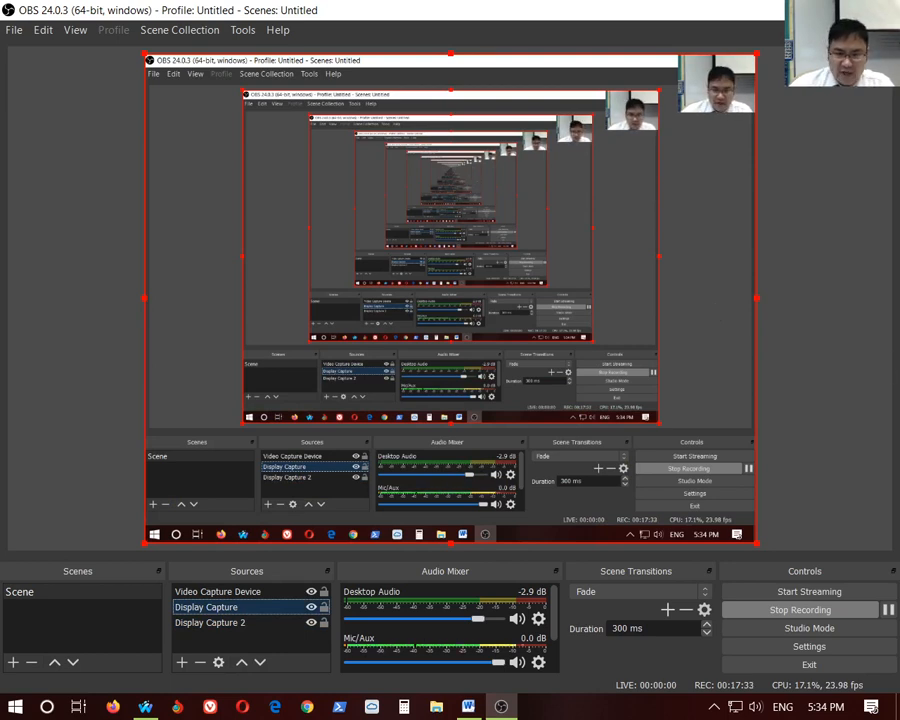
pyautogui.moveTo(899, 204); pyautogui.dragTo(496, 180)
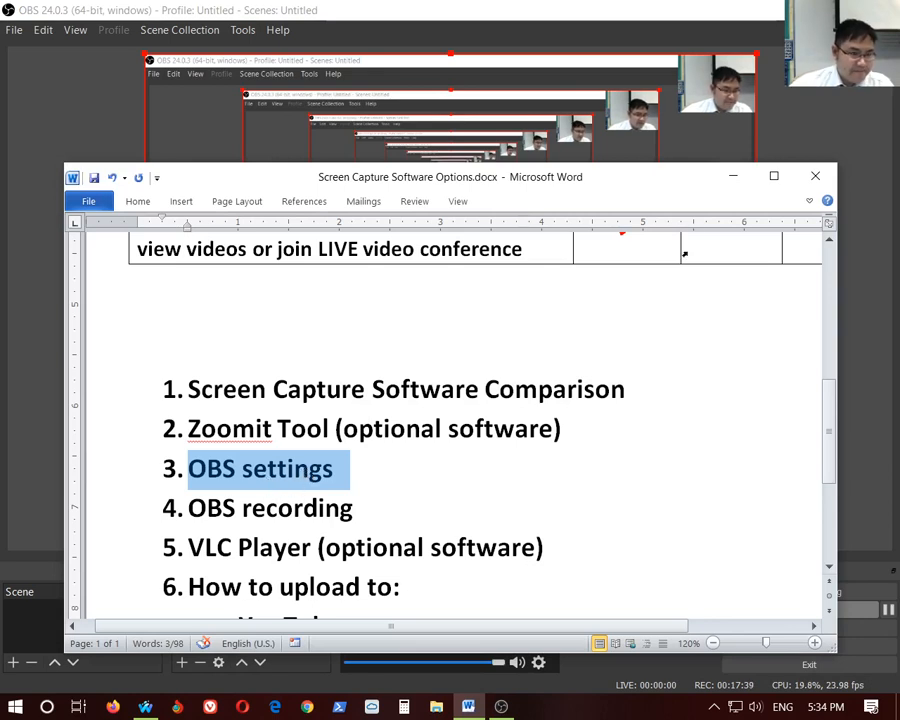
pyautogui.click(733, 176)
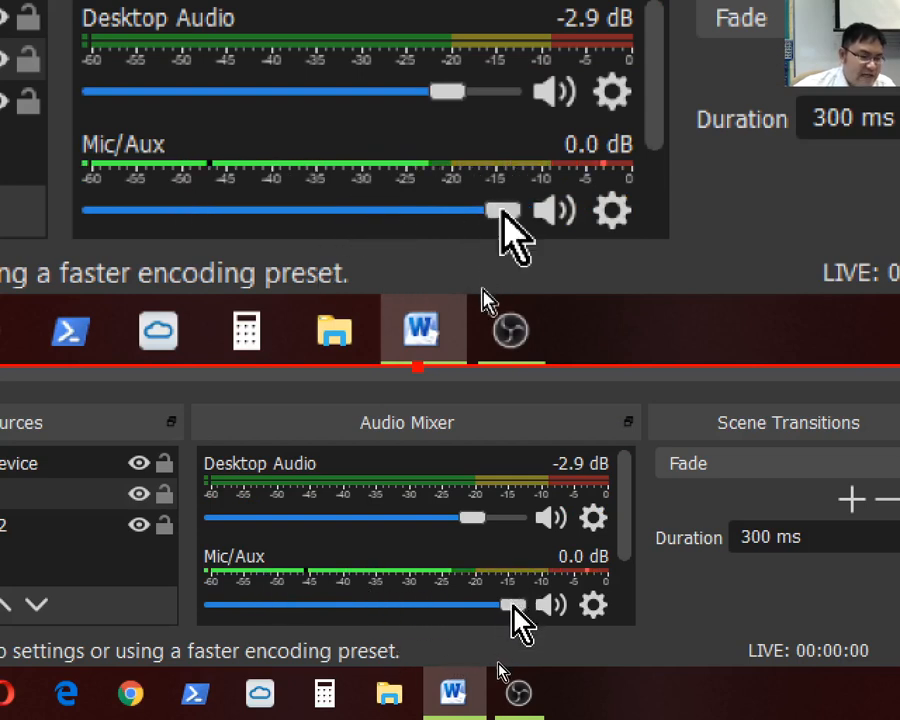
# - Set the Mic/Aux volume to -1.8 dB and the Desktop Audio volume to -2.9 dB
pyautogui.moveTo(512, 600); pyautogui.dragTo(432, 602)
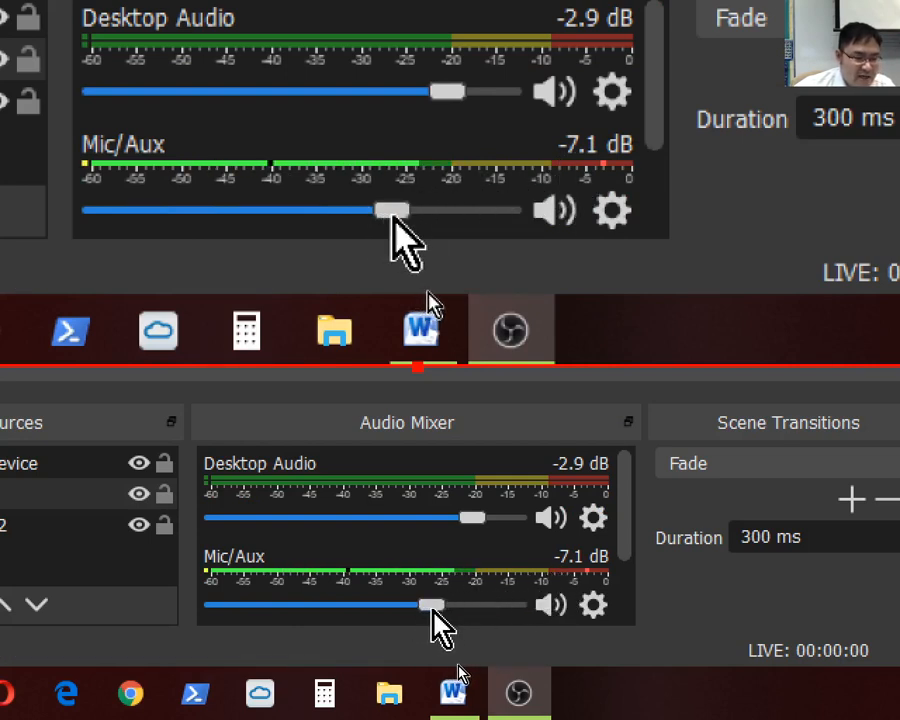
pyautogui.moveTo(428, 601); pyautogui.dragTo(486, 603)
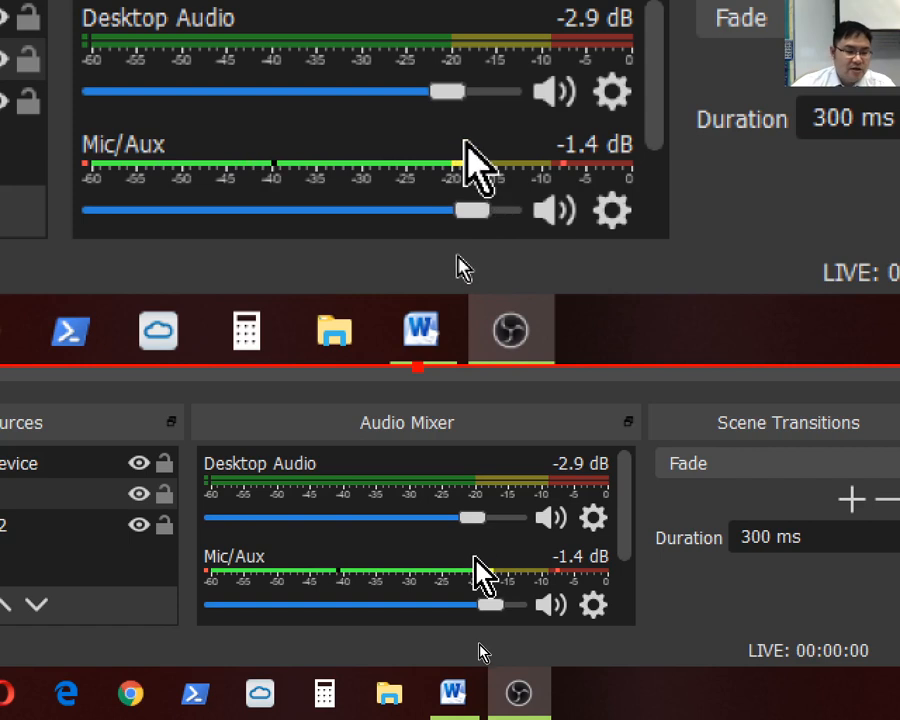
pyautogui.moveTo(484, 601); pyautogui.dragTo(450, 597)
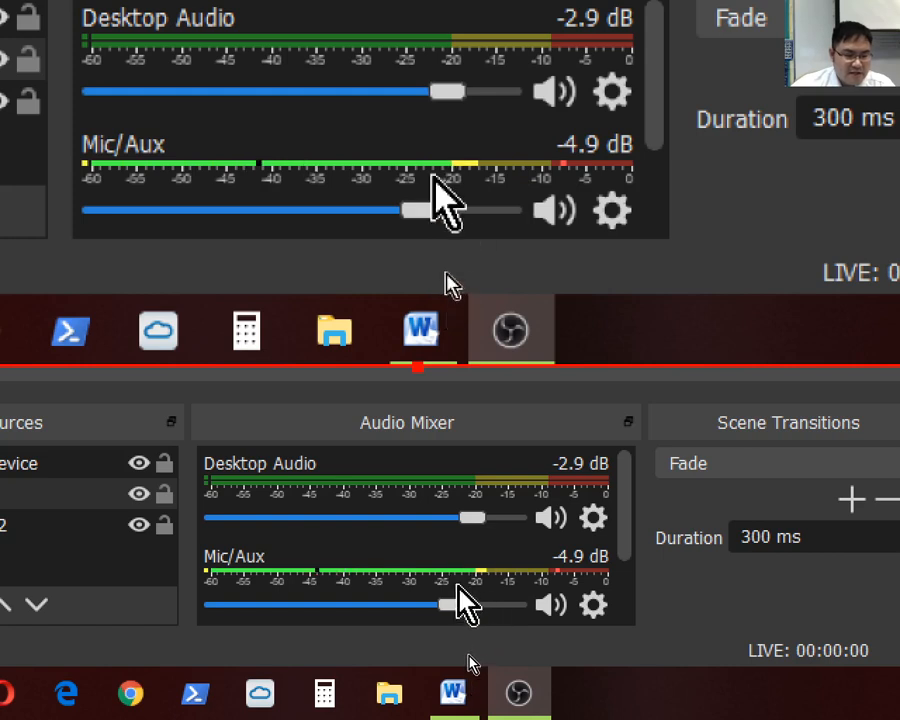
pyautogui.moveTo(456, 600)
pyautogui.mouseDown()
pyautogui.moveTo(442, 602)
pyautogui.moveTo(462, 606)
pyautogui.mouseUp()
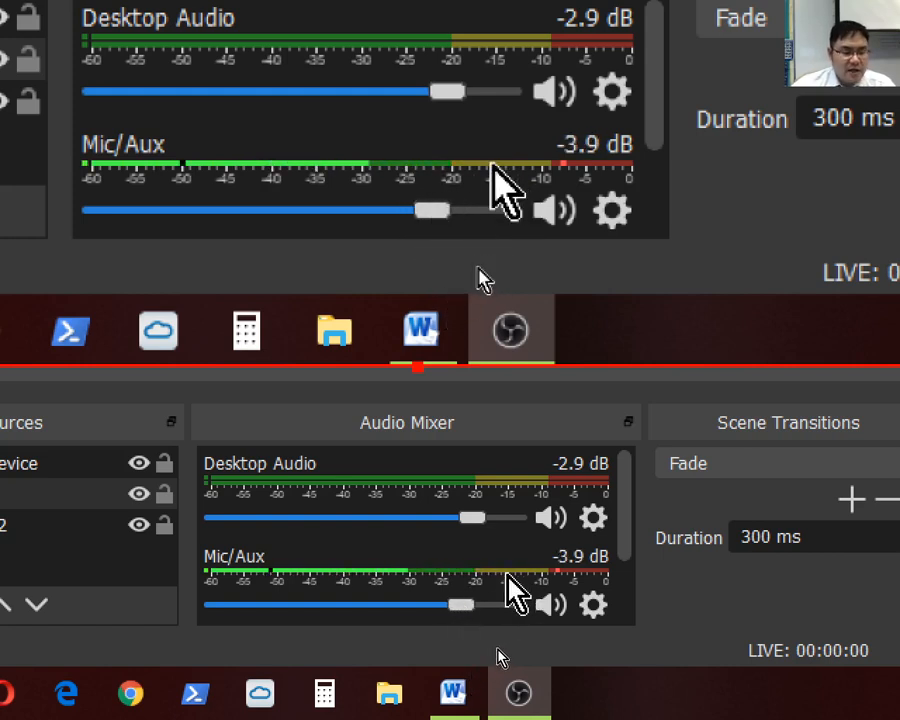
pyautogui.moveTo(466, 606); pyautogui.dragTo(486, 604)
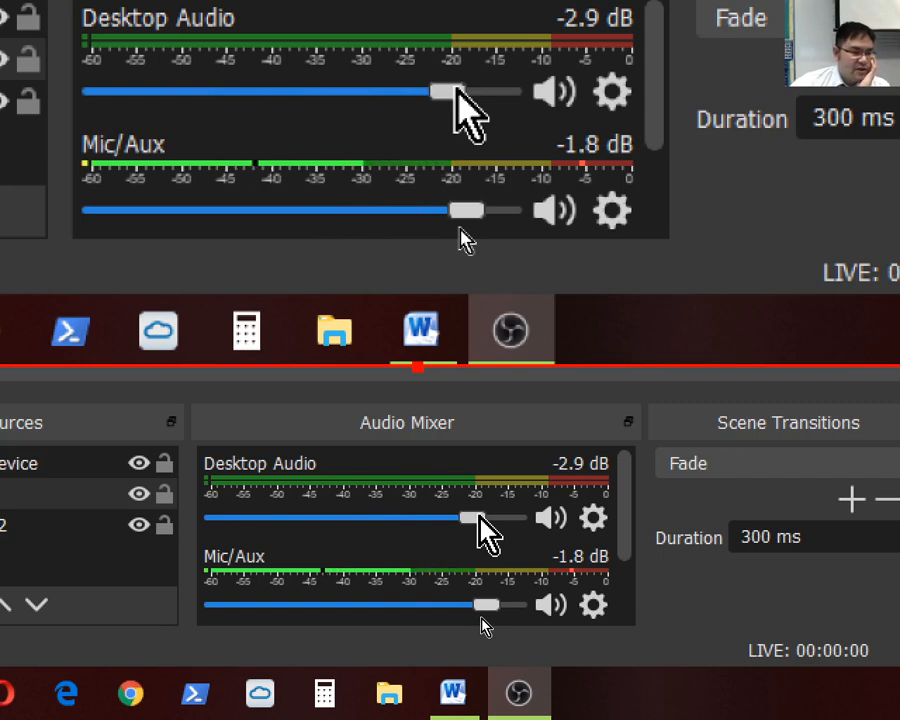
pyautogui.moveTo(479, 516)
pyautogui.mouseDown()
pyautogui.moveTo(450, 506)
pyautogui.moveTo(487, 520)
pyautogui.mouseUp()
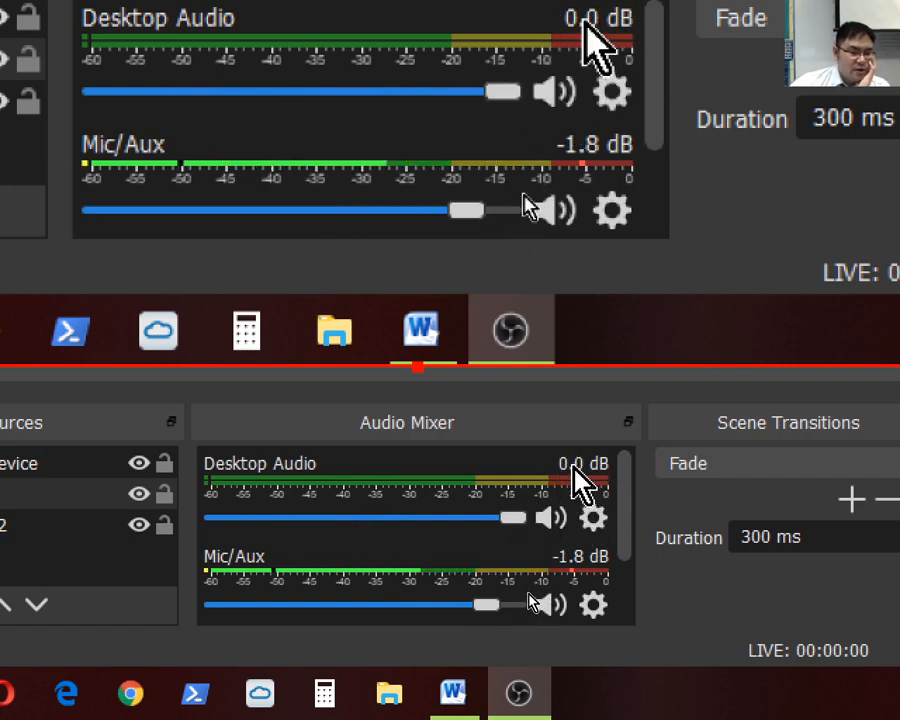
pyautogui.moveTo(524, 512); pyautogui.dragTo(474, 521)
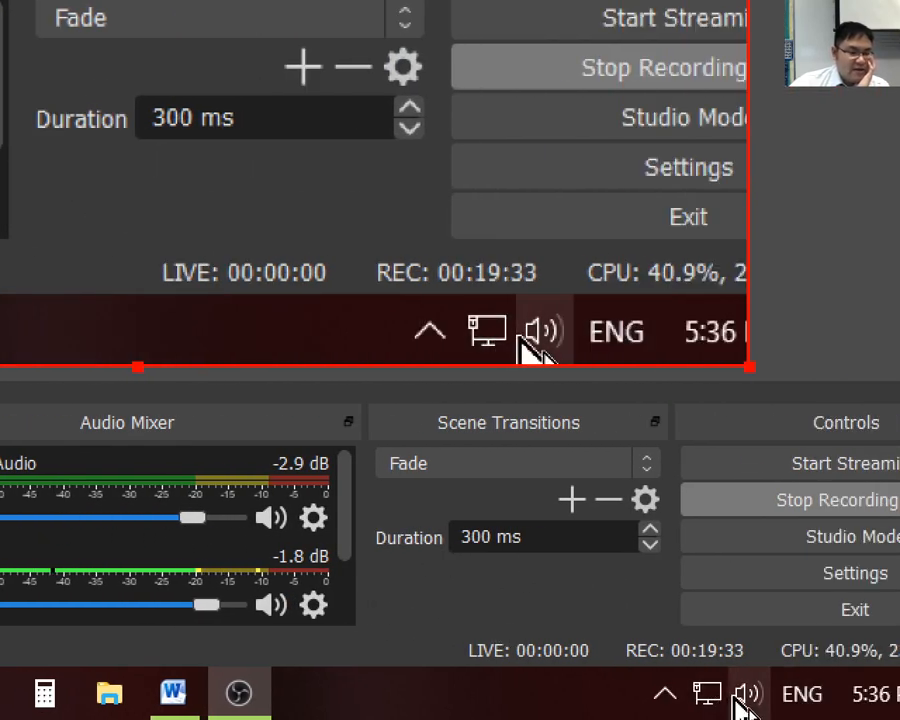
# - Set the Windows speaker volume to 80
pyautogui.click(746, 697)
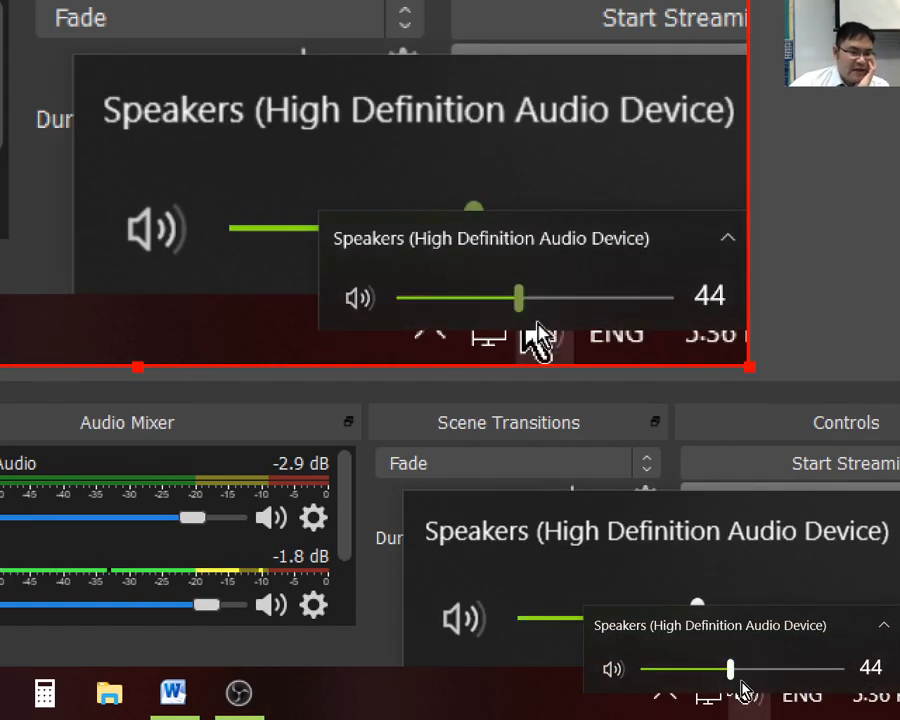
pyautogui.moveTo(734, 684); pyautogui.dragTo(812, 670)
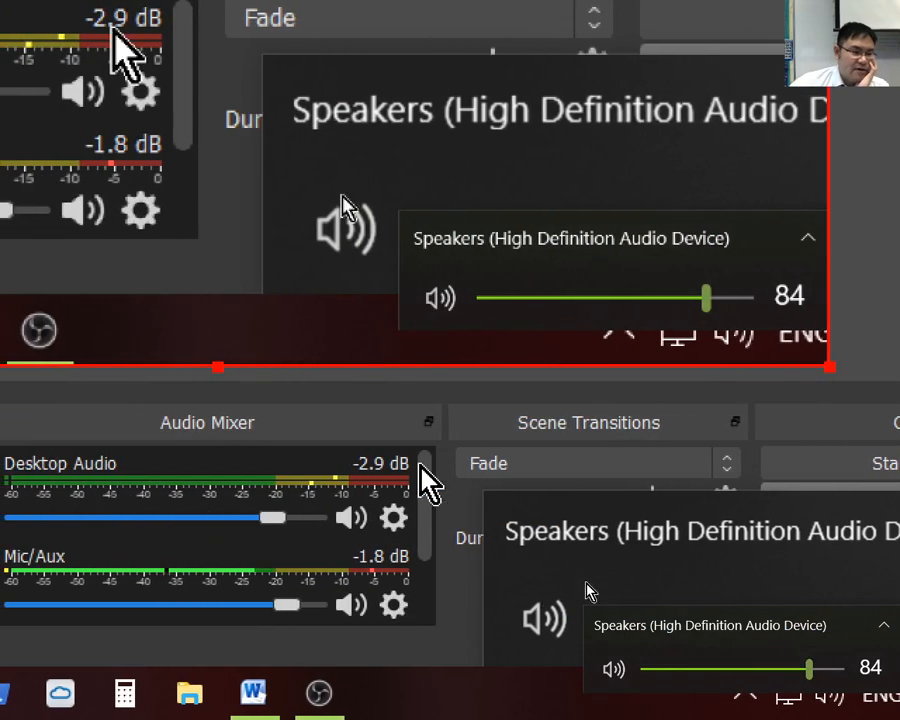
pyautogui.click(733, 328)
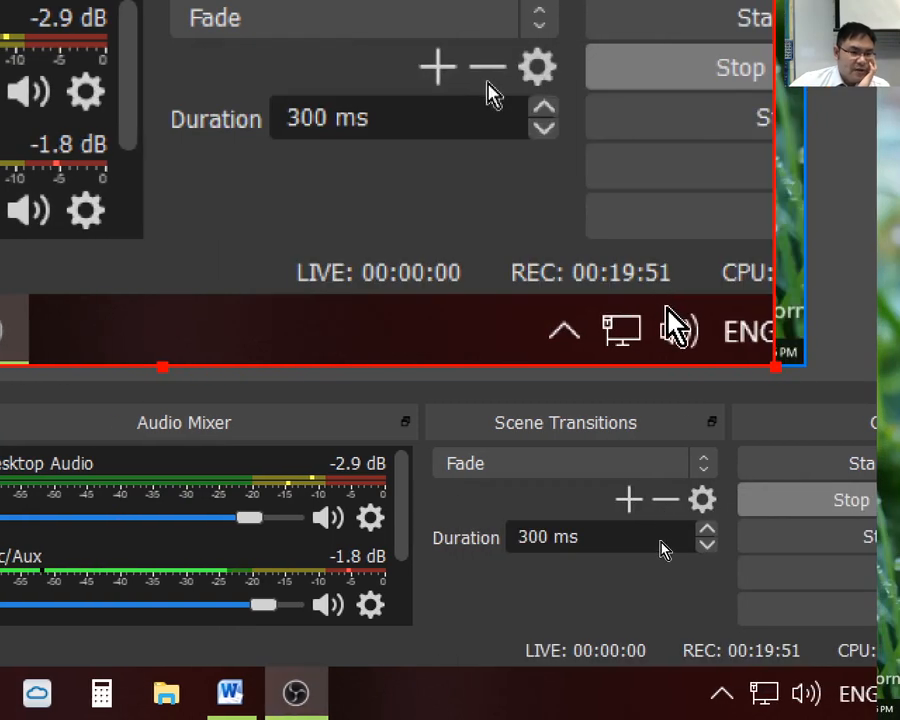
pyautogui.click(683, 700)
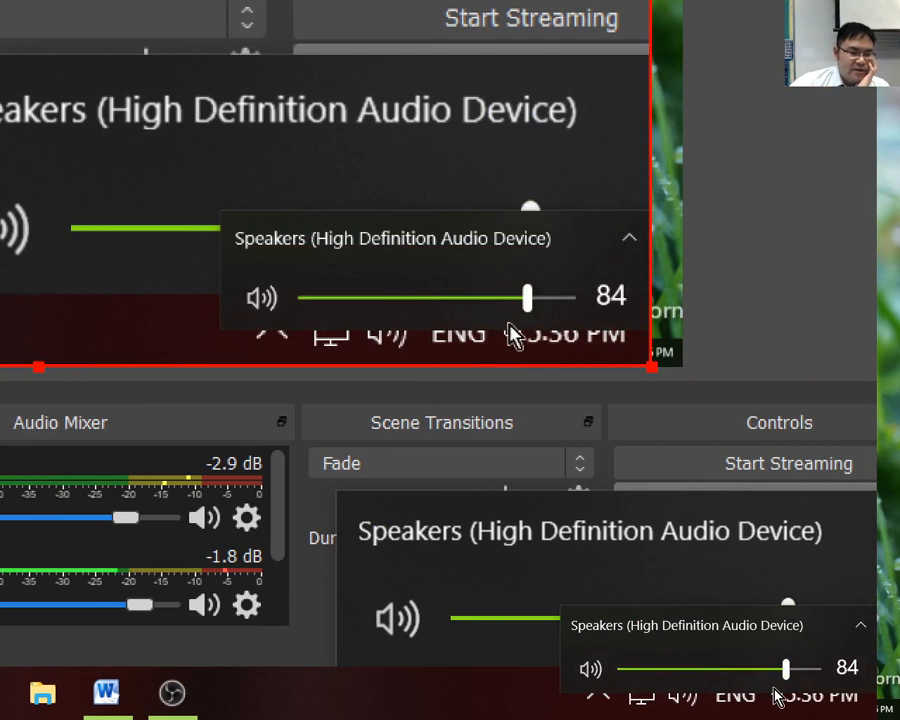
pyautogui.moveTo(786, 668)
pyautogui.mouseDown()
pyautogui.moveTo(743, 675)
pyautogui.moveTo(795, 673)
pyautogui.moveTo(782, 669)
pyautogui.mouseUp()
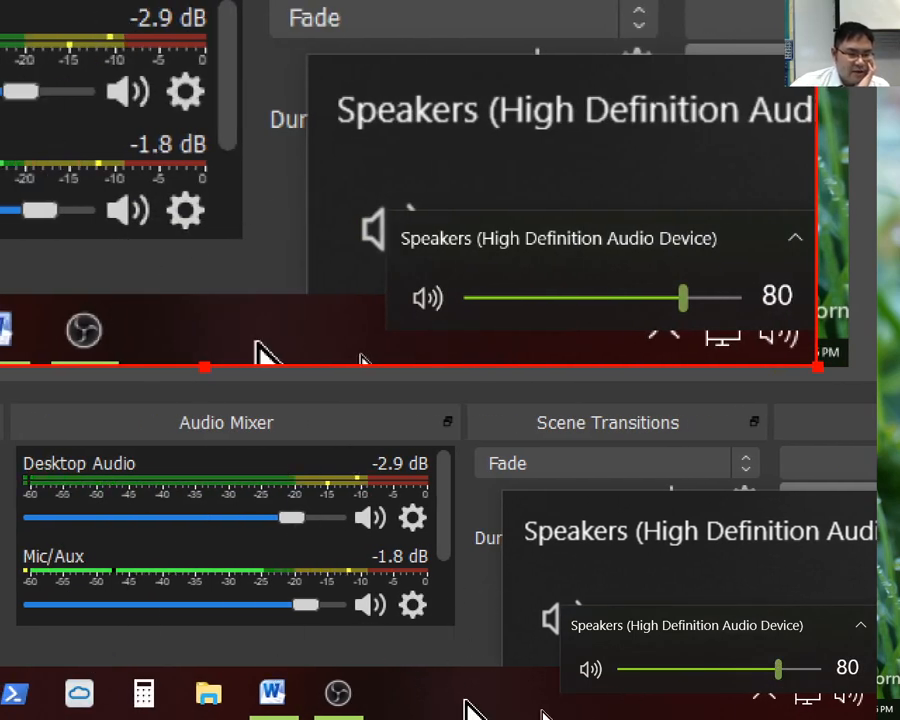
pyautogui.click(474, 708)
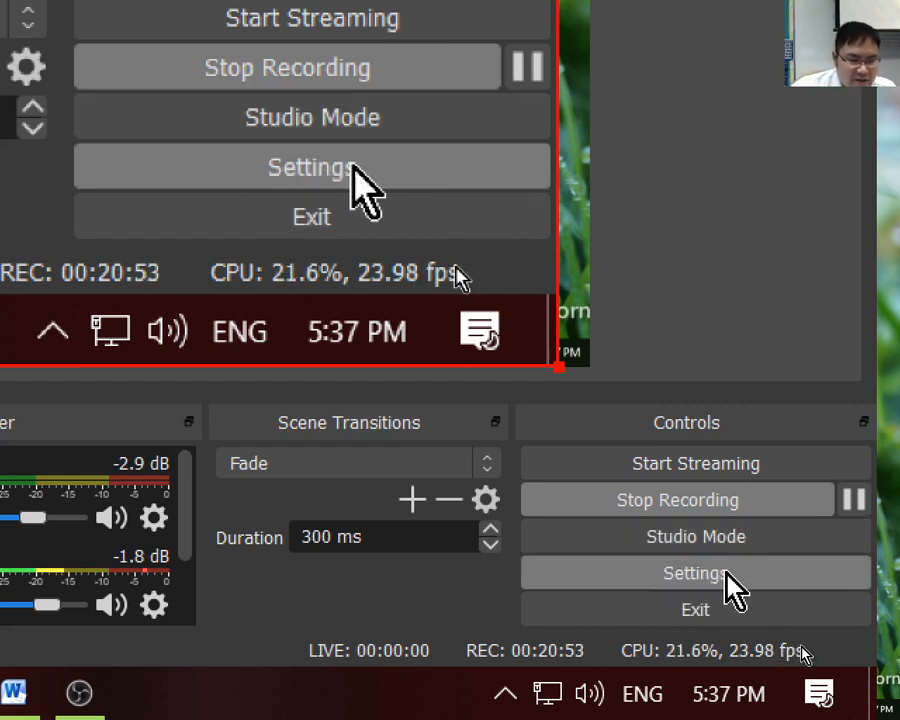
# - Open the OBS settings and examine the Stream options and the Output options for recording
pyautogui.click(704, 576)
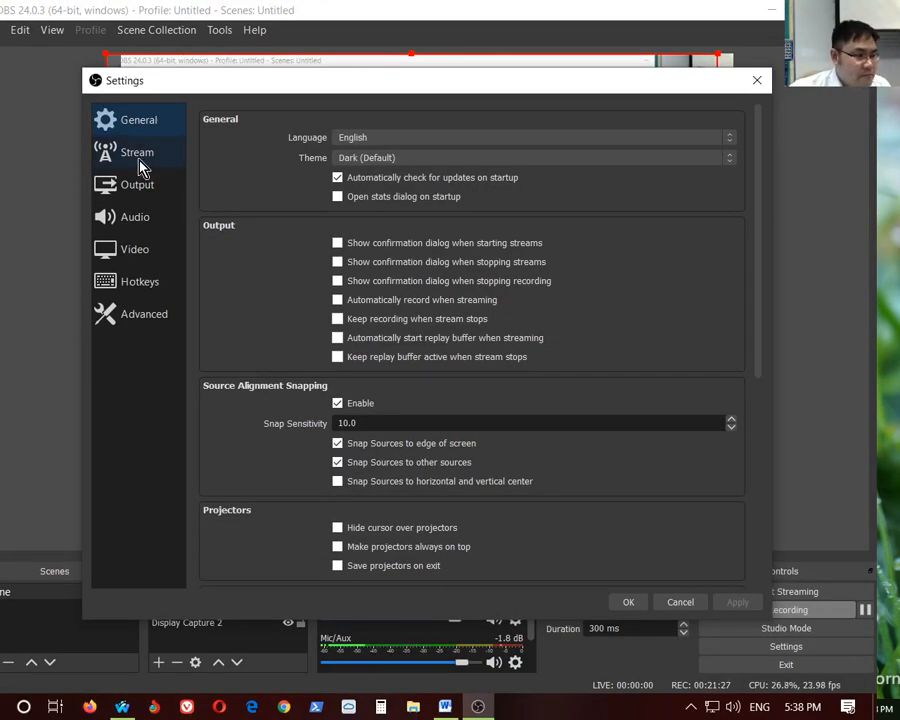
pyautogui.click(140, 160)
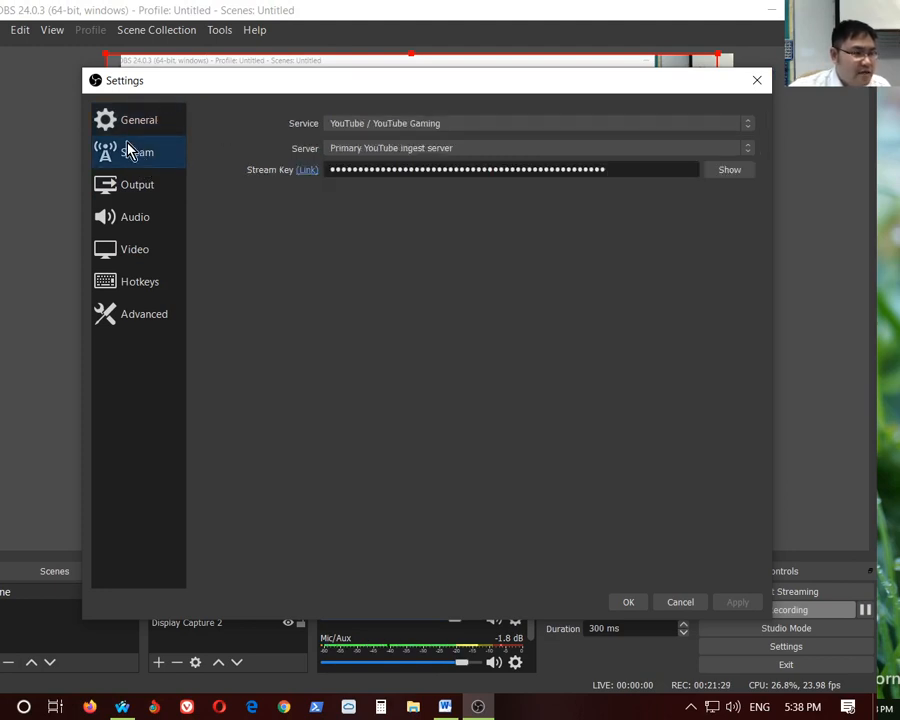
pyautogui.click(145, 198)
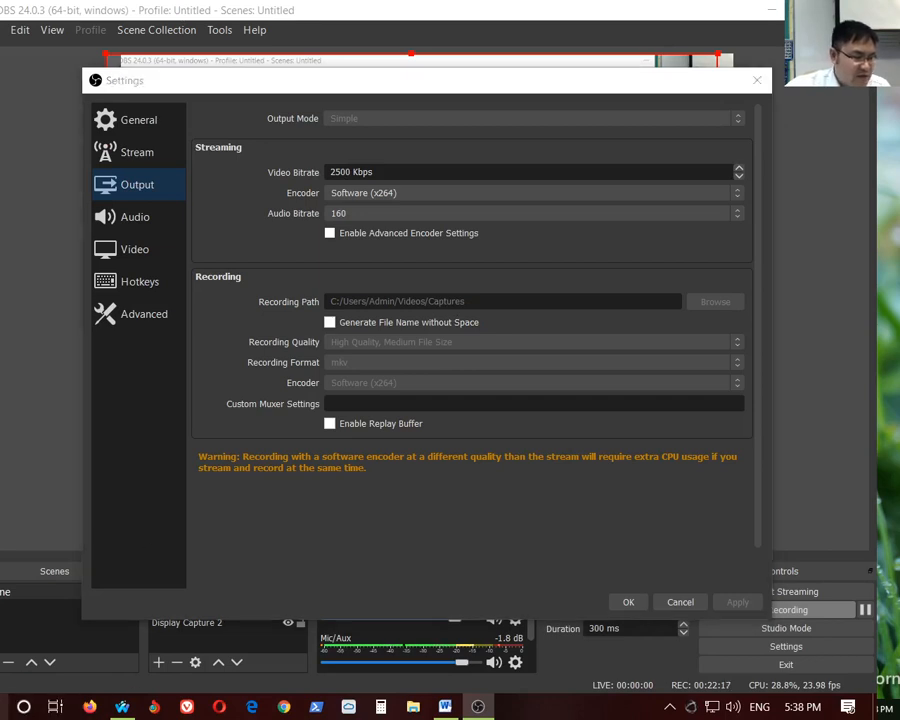
# - View the saved recordings in the Captures folder under This PC > Videos, and minimize the folder window
pyautogui.press('super')
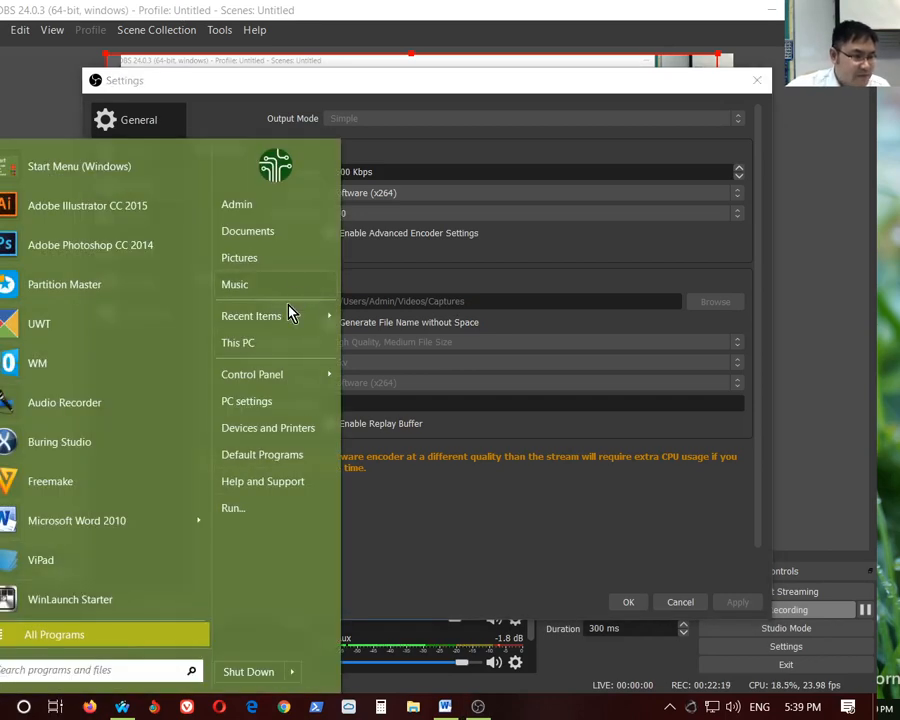
pyautogui.click(236, 344)
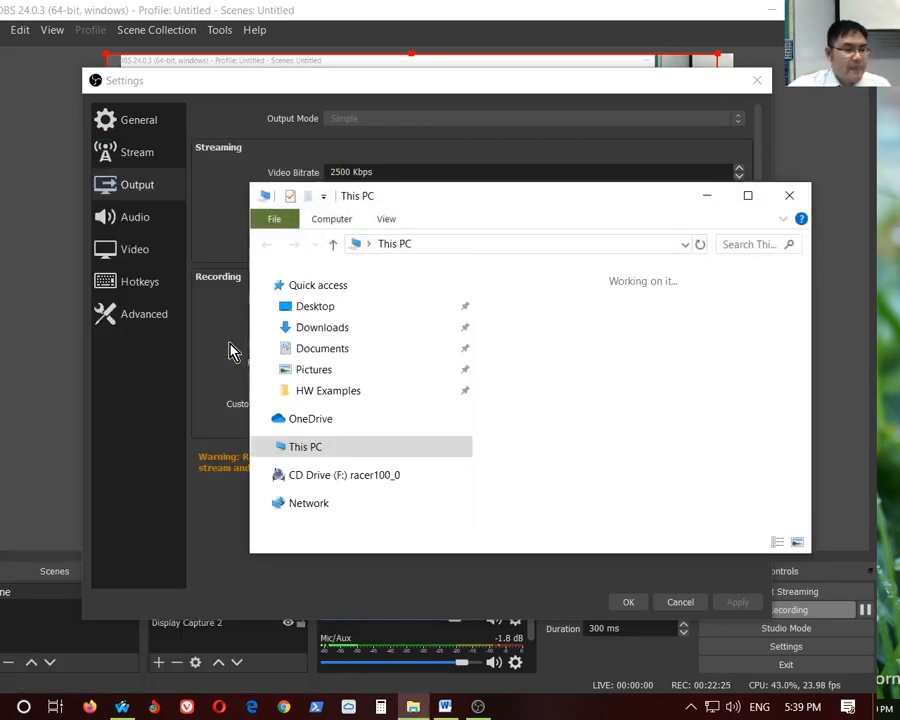
pyautogui.click(747, 195)
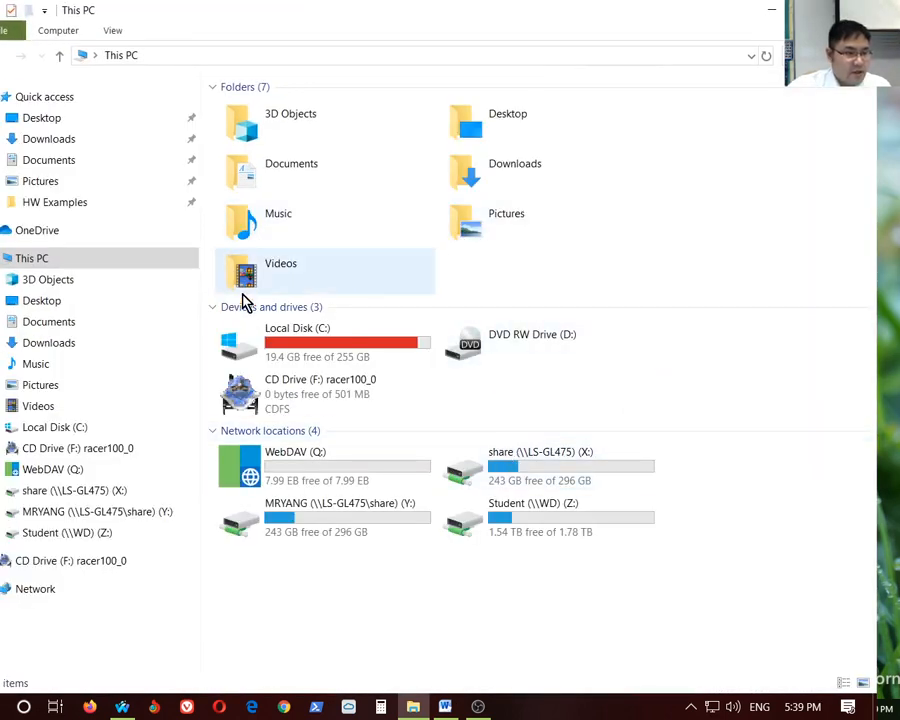
pyautogui.doubleClick(293, 276)
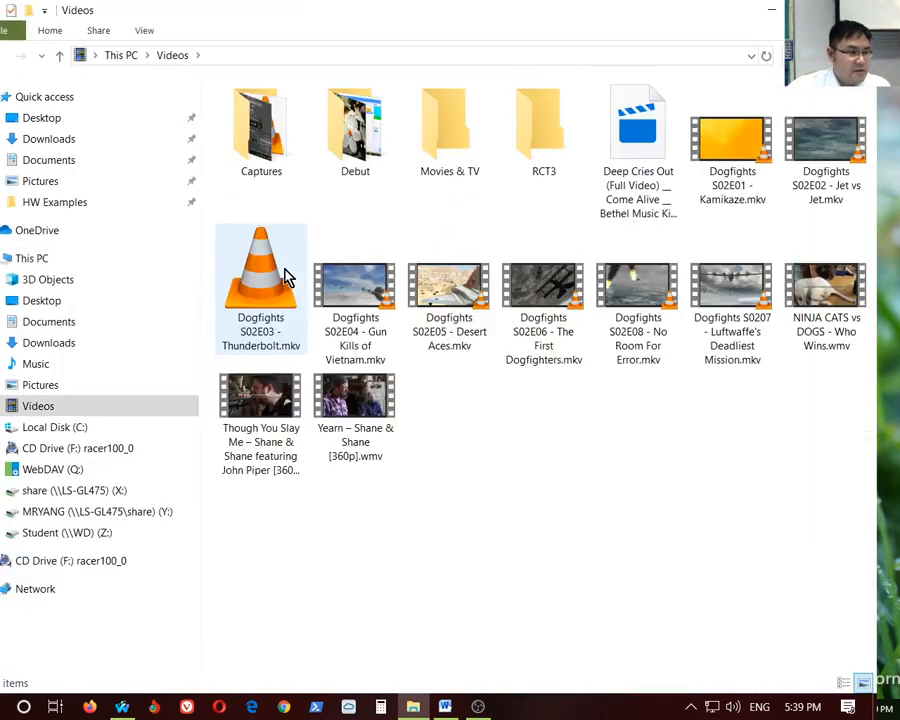
pyautogui.doubleClick(284, 148)
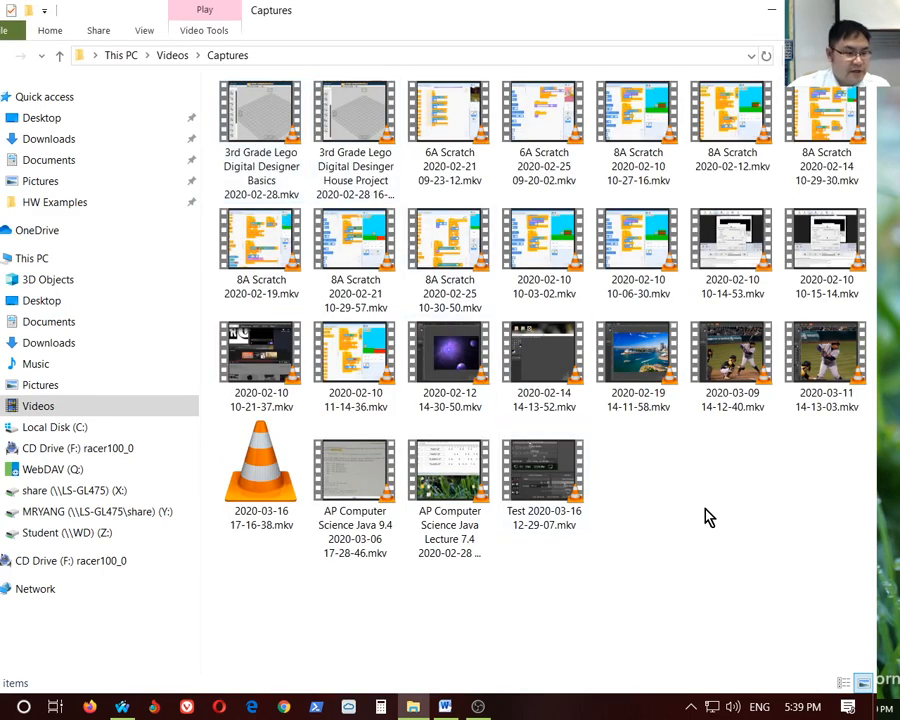
pyautogui.click(772, 14)
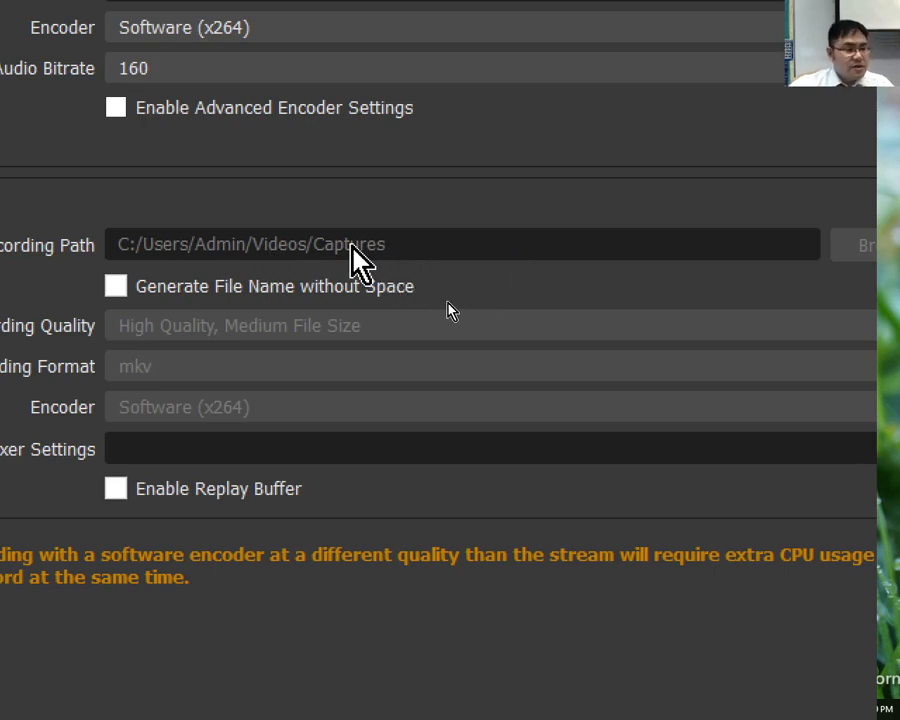
# - Examine the Audio settings for sample rate and devices, and the Video settings for resolution and FPS
pyautogui.hscroll(-2, 140, 330)
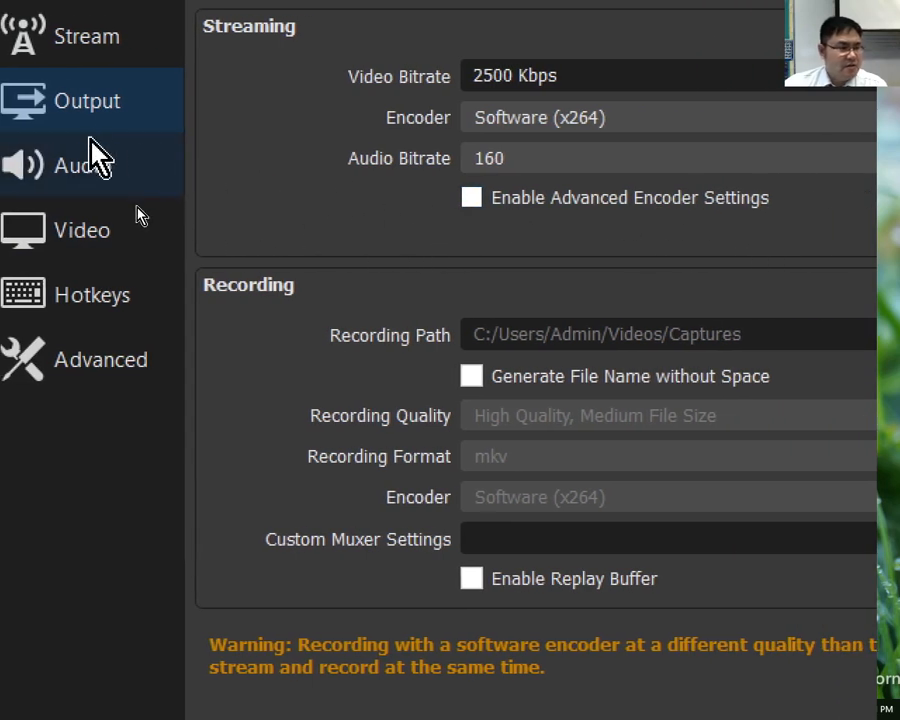
pyautogui.click(90, 148)
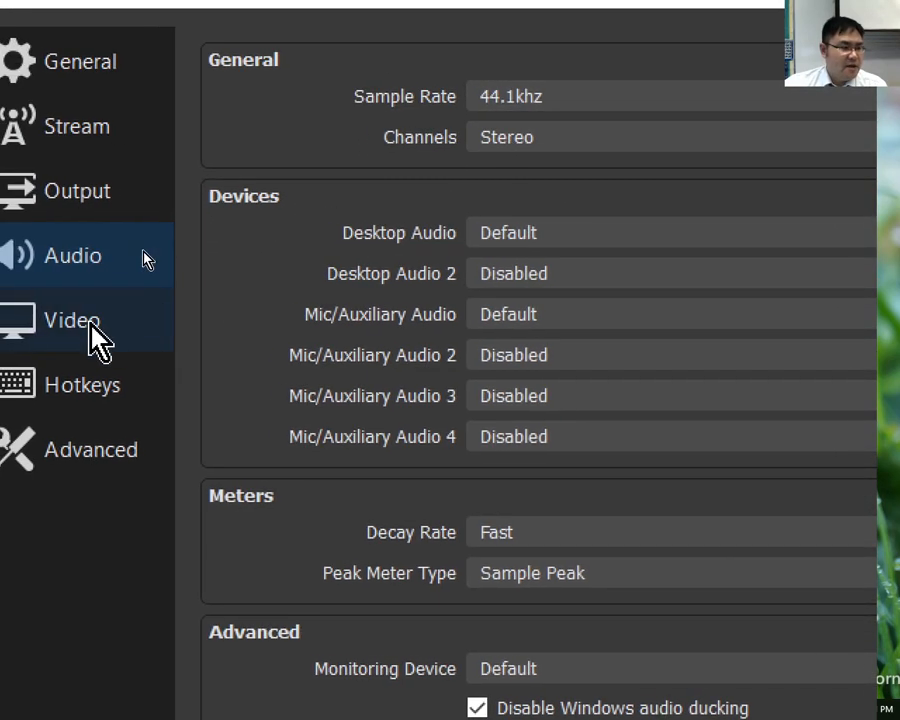
pyautogui.click(90, 322)
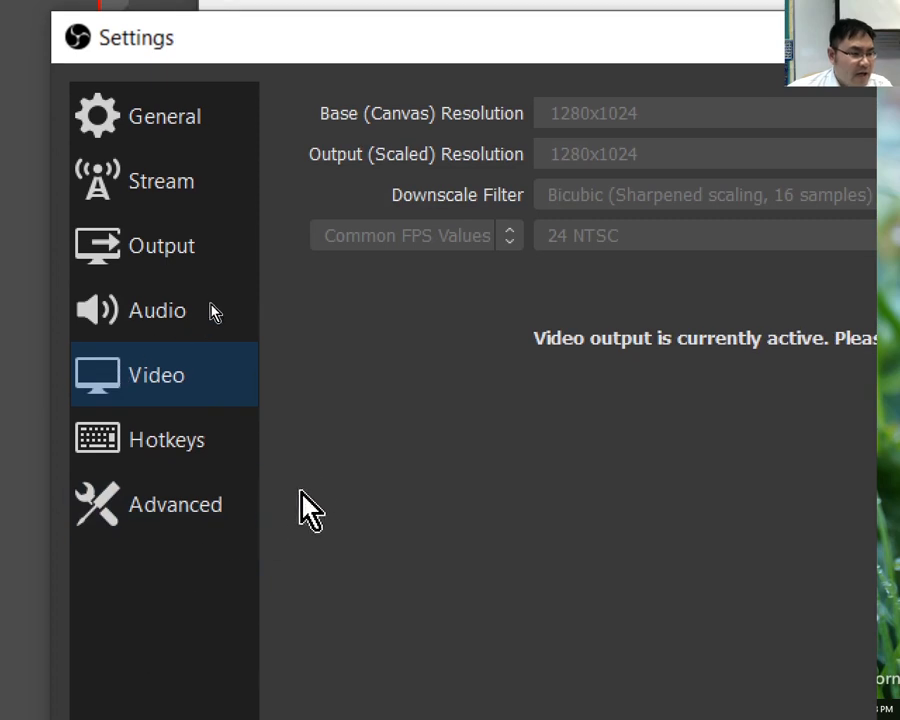
# - Assign recording hotkeys, using Shift + F1 for Start Recording, and apply and close the settings
pyautogui.click(197, 458)
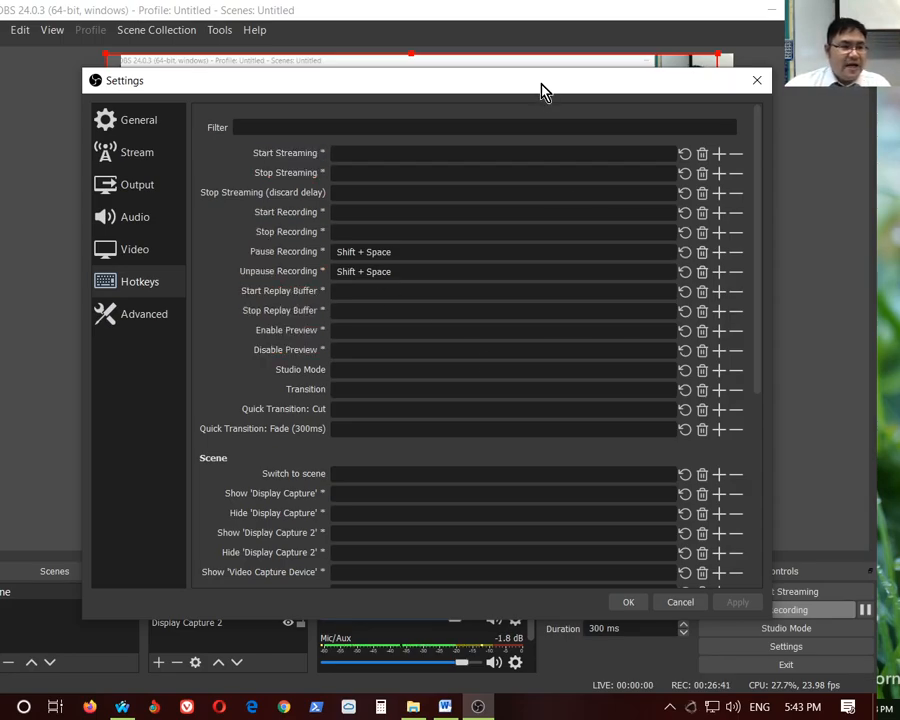
pyautogui.moveTo(540, 88)
pyautogui.mouseDown()
pyautogui.moveTo(525, 210)
pyautogui.moveTo(550, 93)
pyautogui.mouseUp()
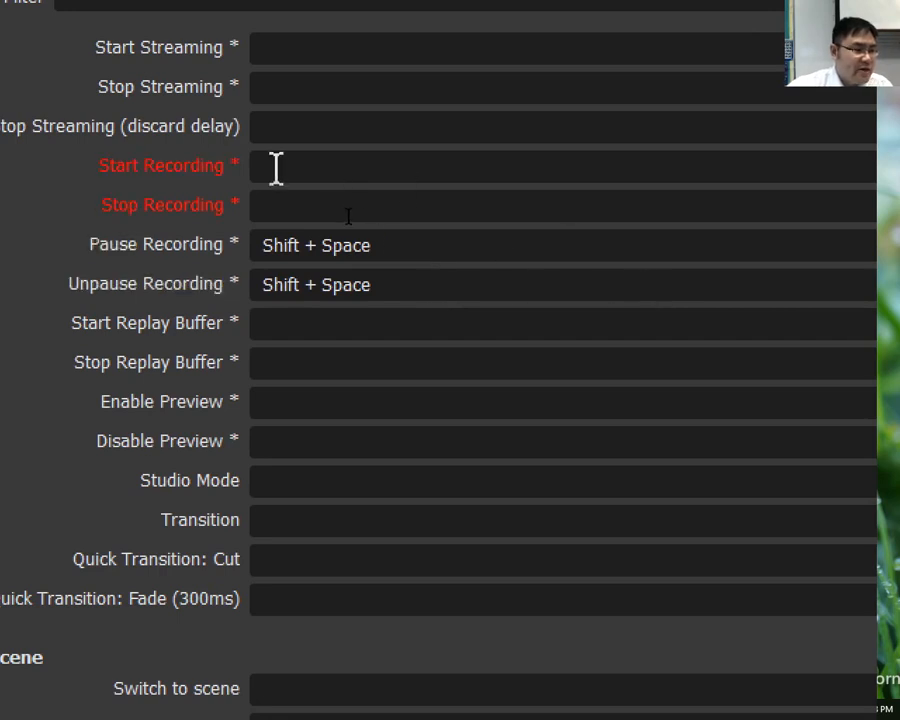
pyautogui.click(272, 165)
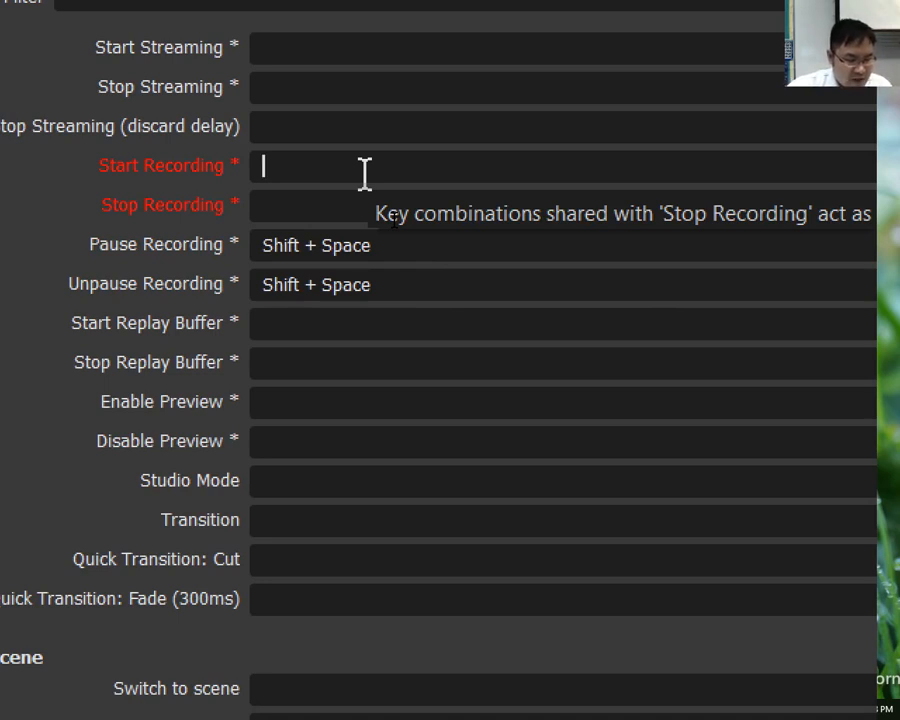
pyautogui.press('shift')
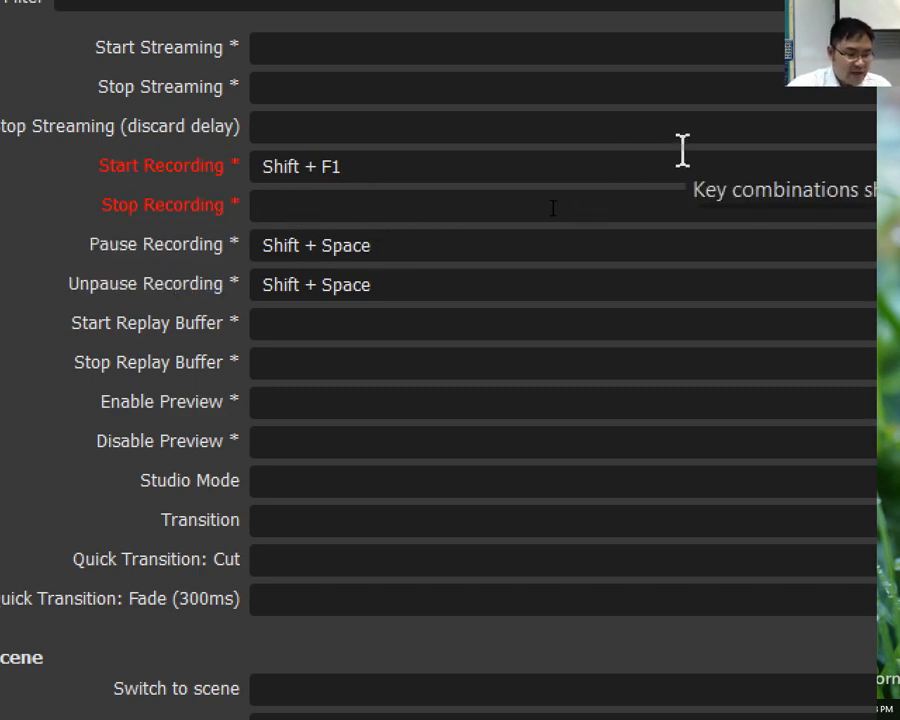
pyautogui.hotkey('shift', 'Escape')
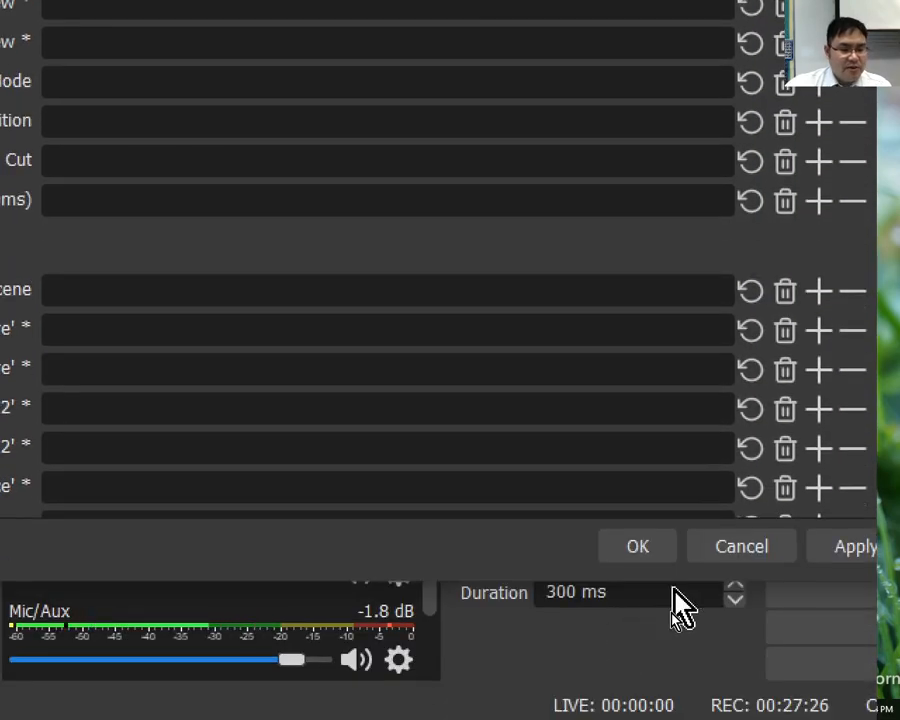
pyautogui.click(846, 548)
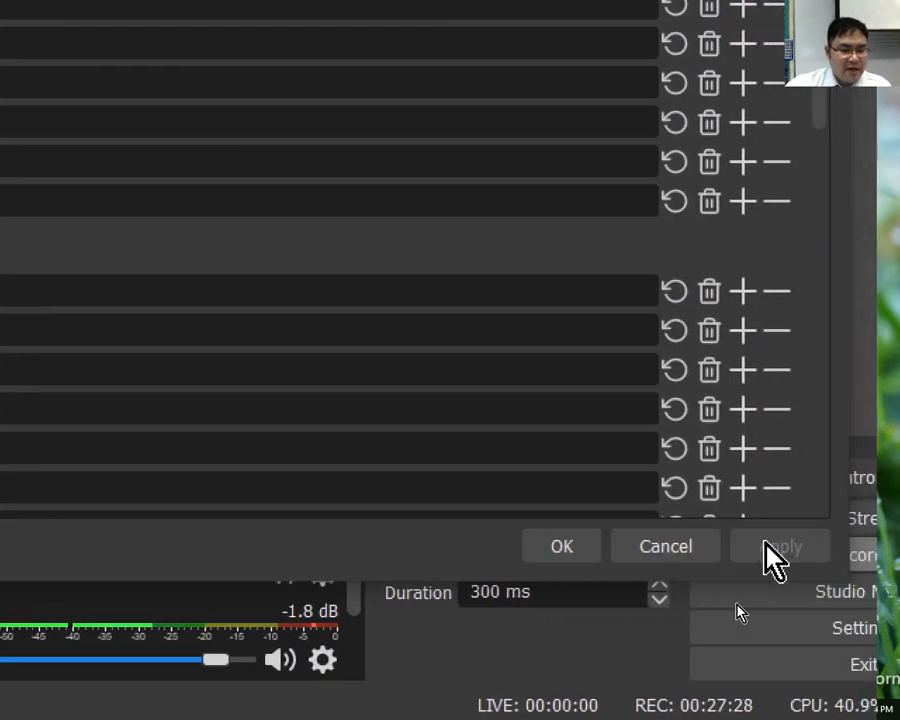
pyautogui.click(545, 545)
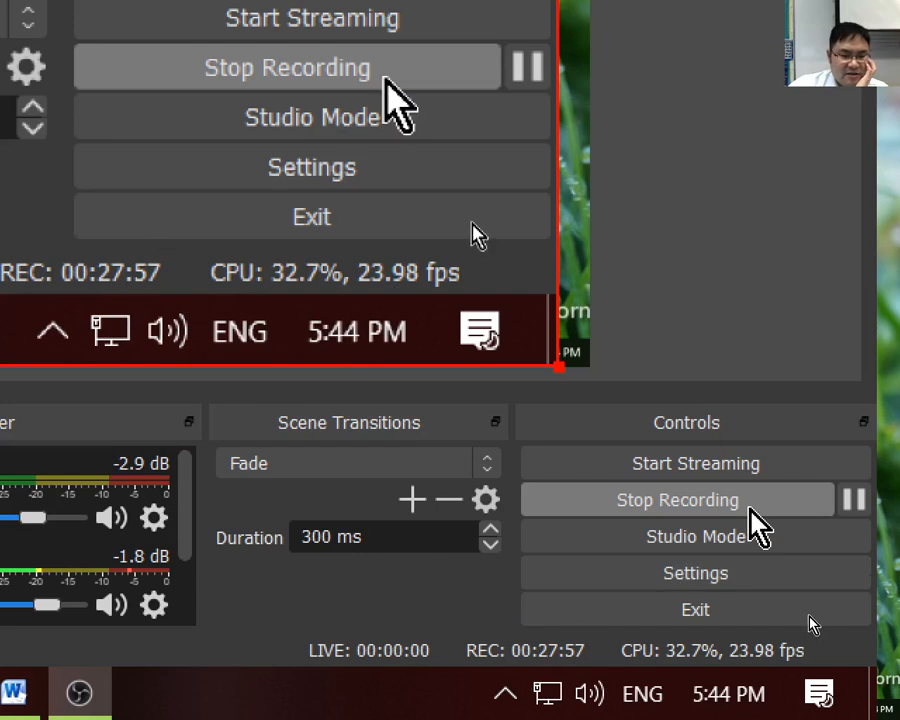
# - Minimize OBS Studio, view the Captures folder in File Explorer, and return to the desktop
pyautogui.click(855, 499)
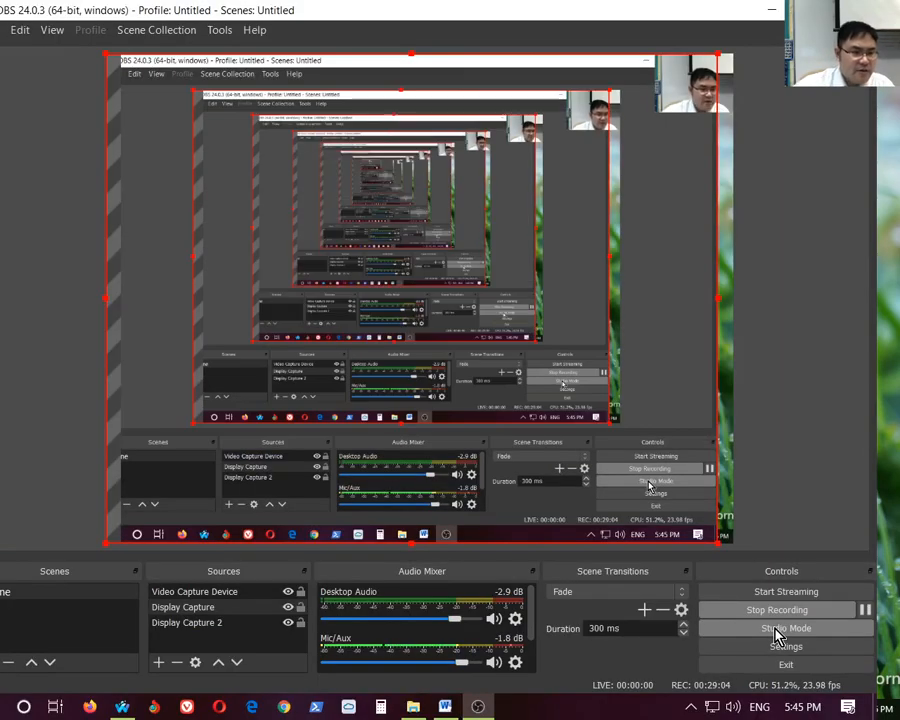
pyautogui.click(771, 10)
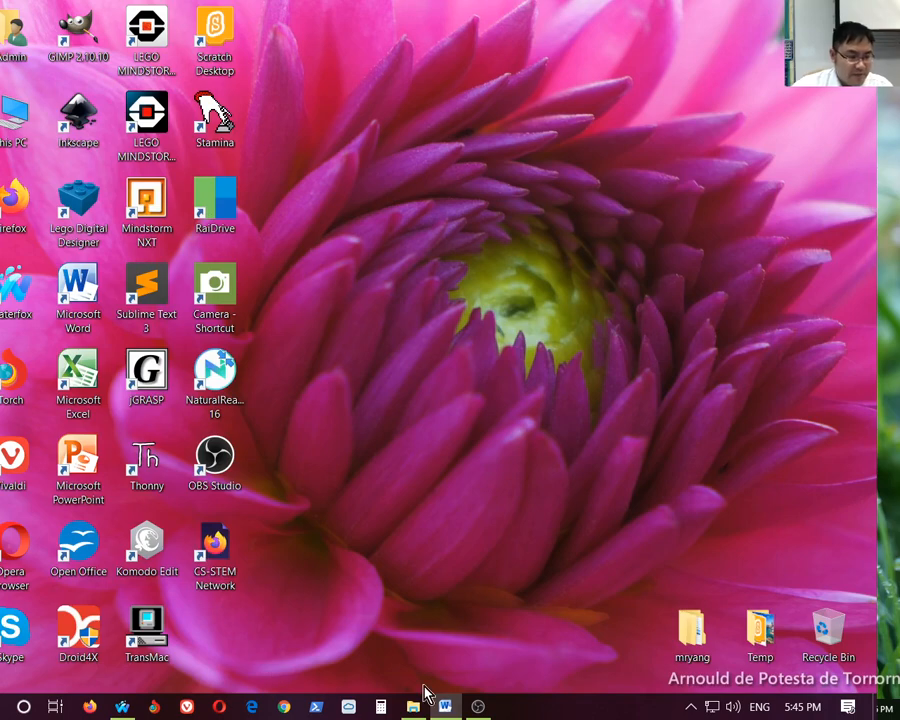
pyautogui.click(412, 705)
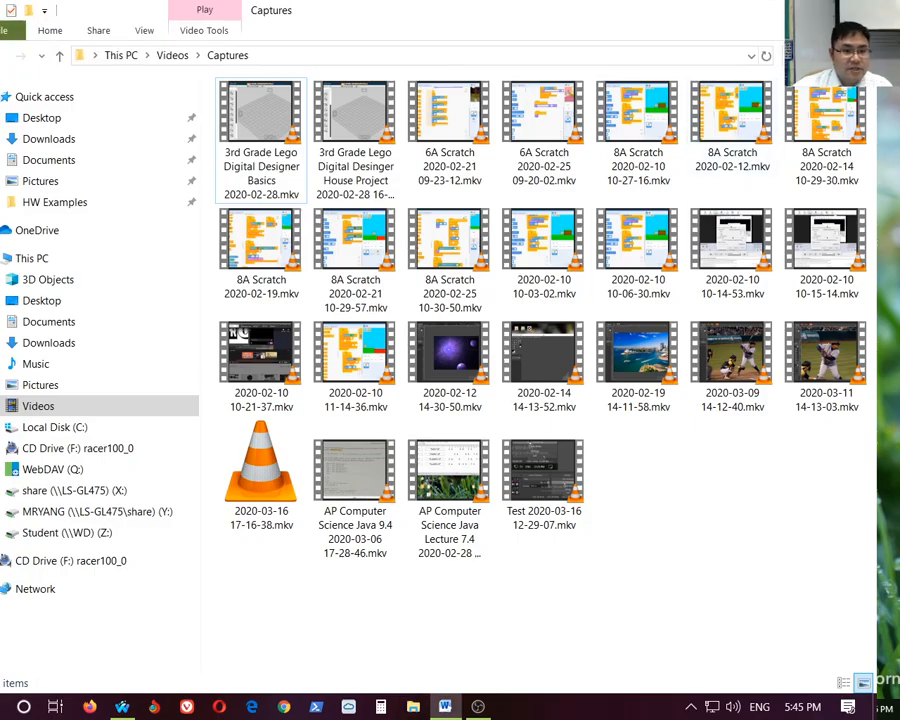
pyautogui.press('super+d')
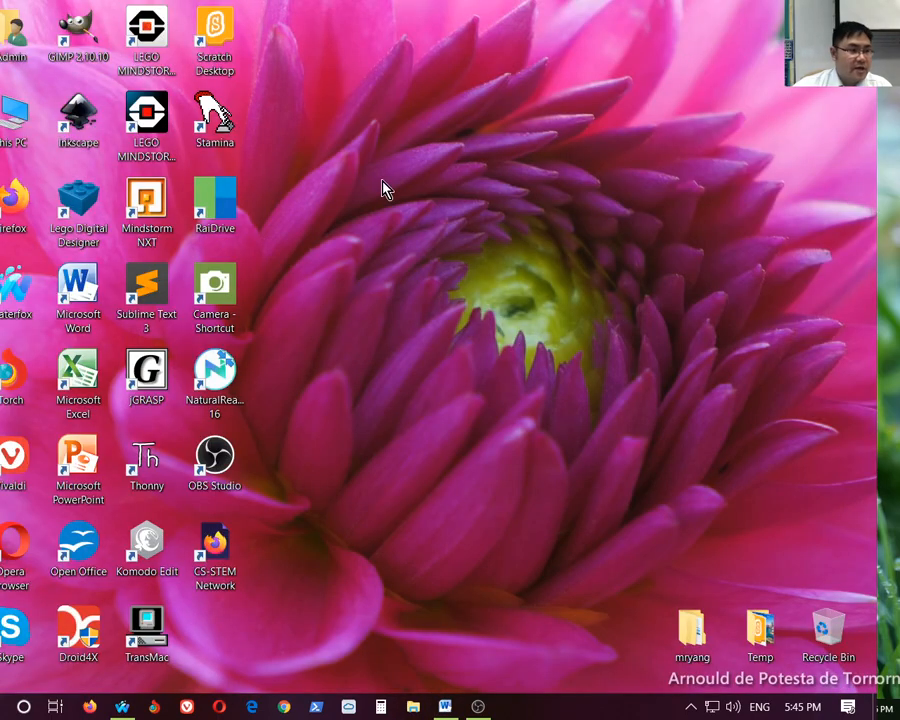
# - Open the Captures folder through the Admin user folder's Videos folder and look over the recorded MKV files
pyautogui.doubleClick(8, 118)
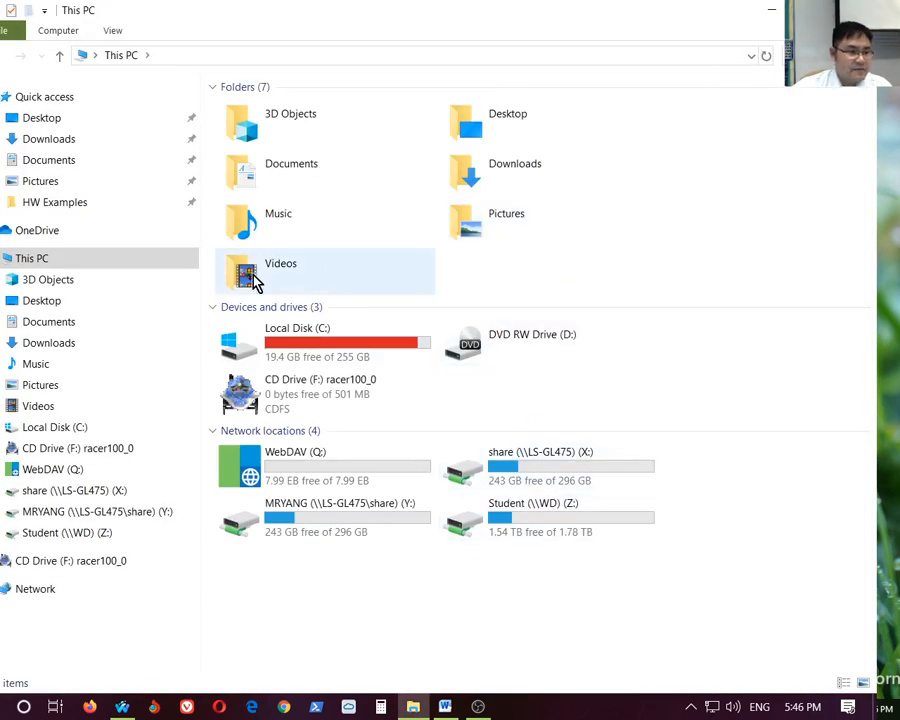
pyautogui.press('super+d')
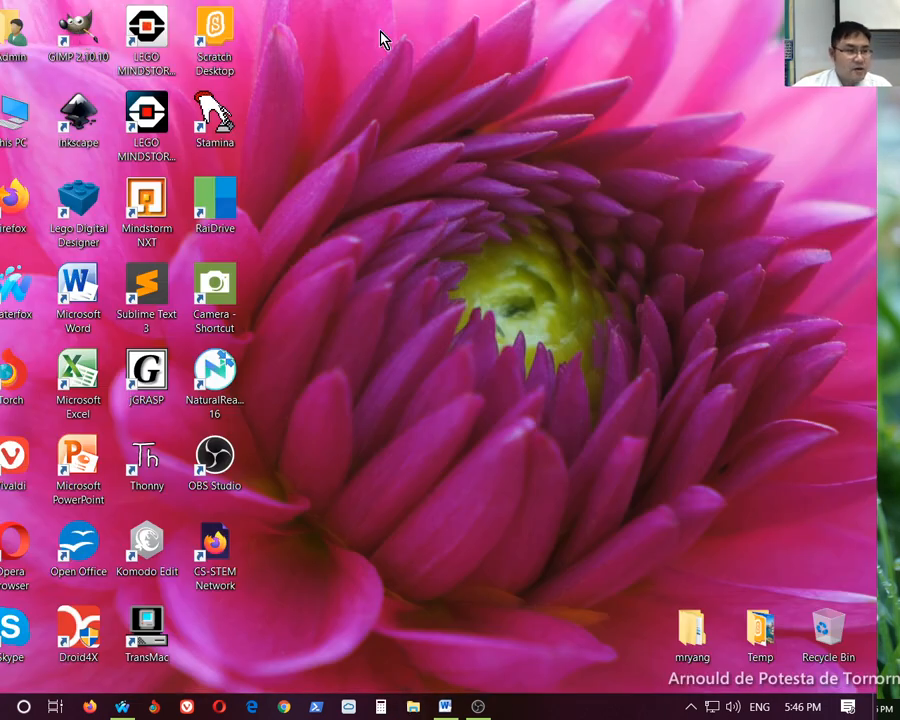
pyautogui.doubleClick(12, 48)
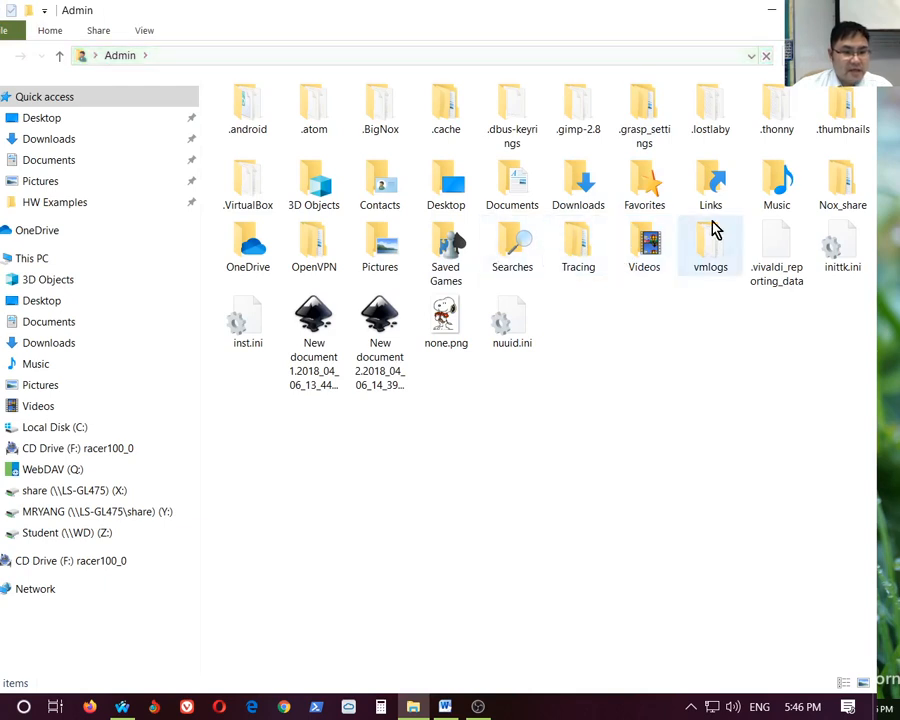
pyautogui.doubleClick(652, 252)
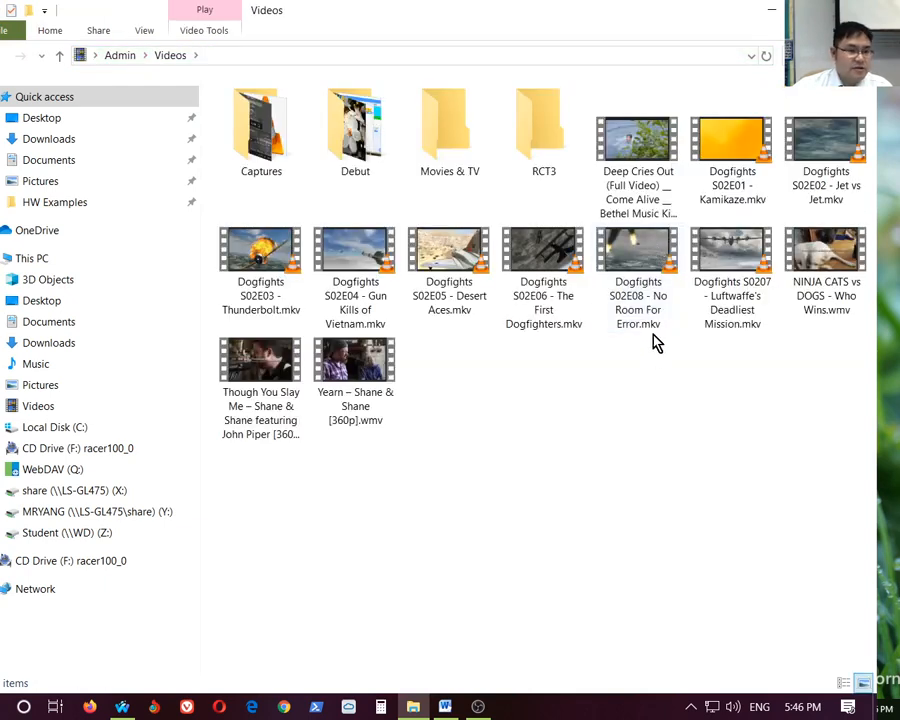
pyautogui.doubleClick(263, 152)
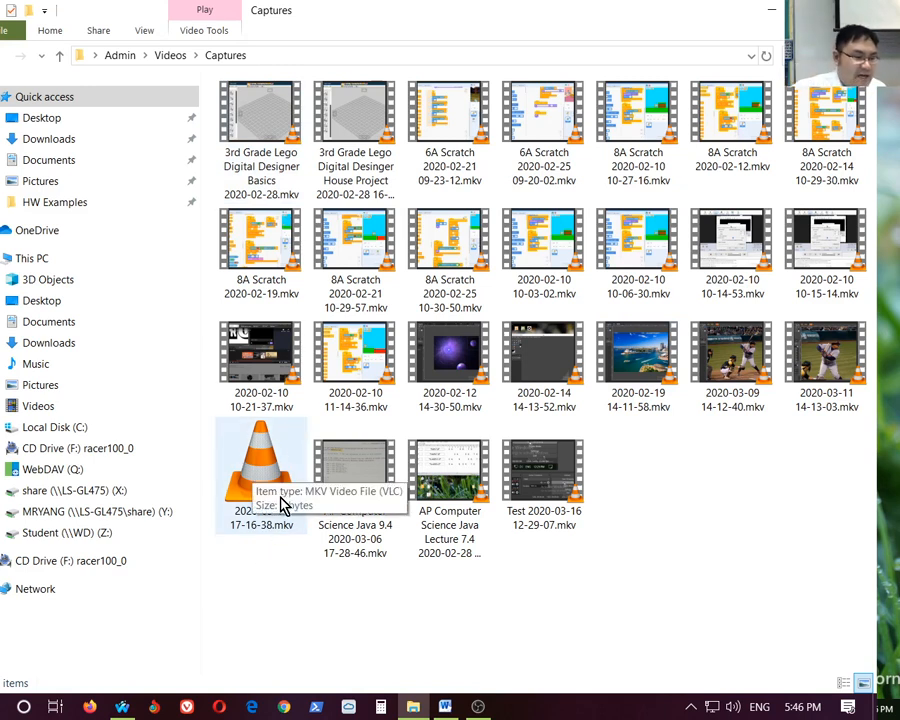
pyautogui.click(335, 445)
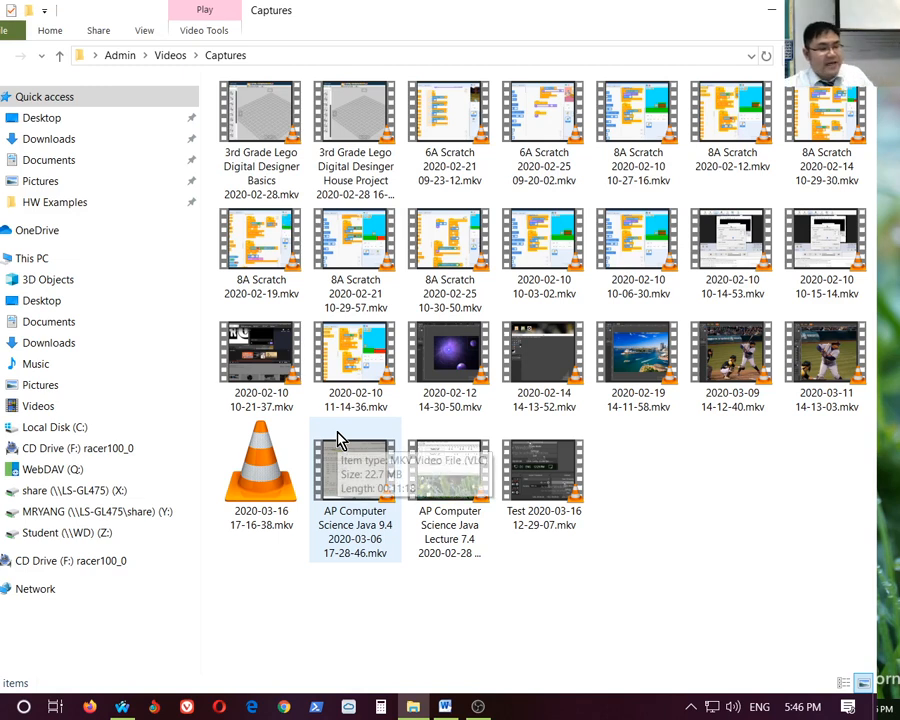
pyautogui.click(658, 597)
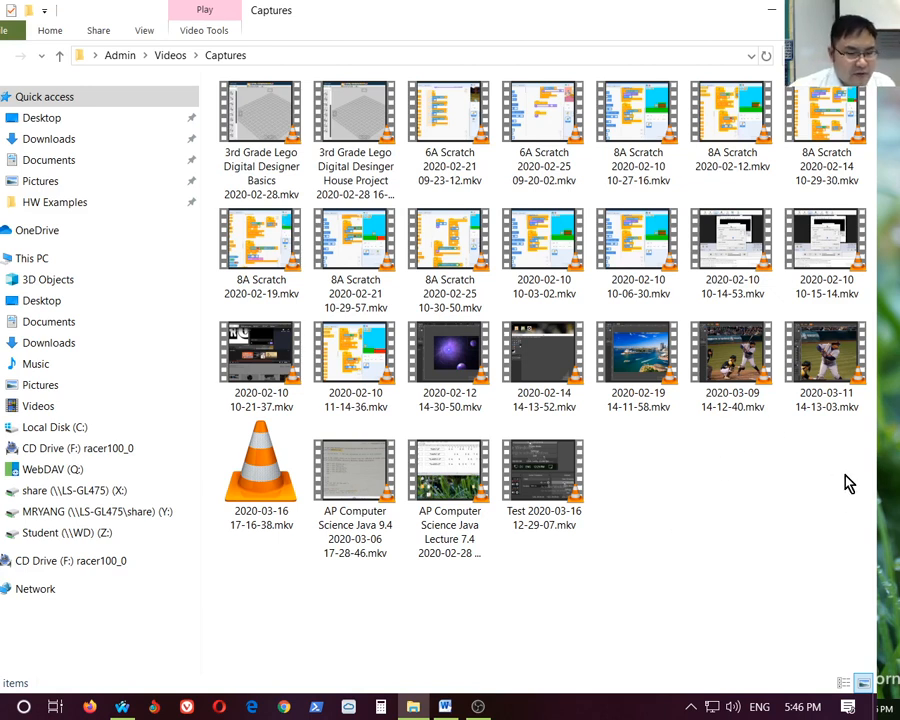
pyautogui.click(755, 350)
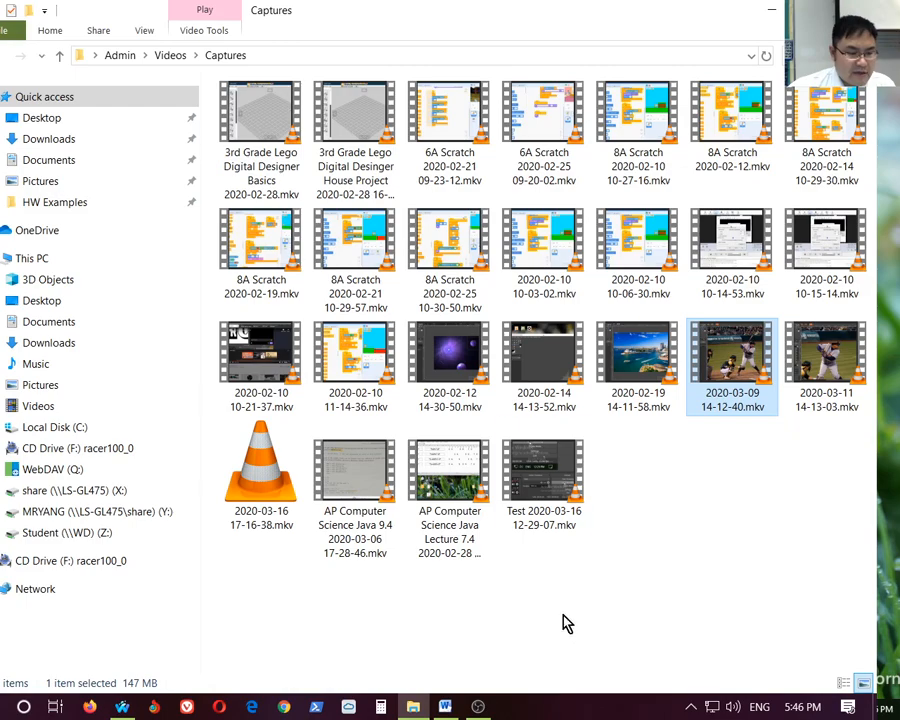
pyautogui.click(478, 707)
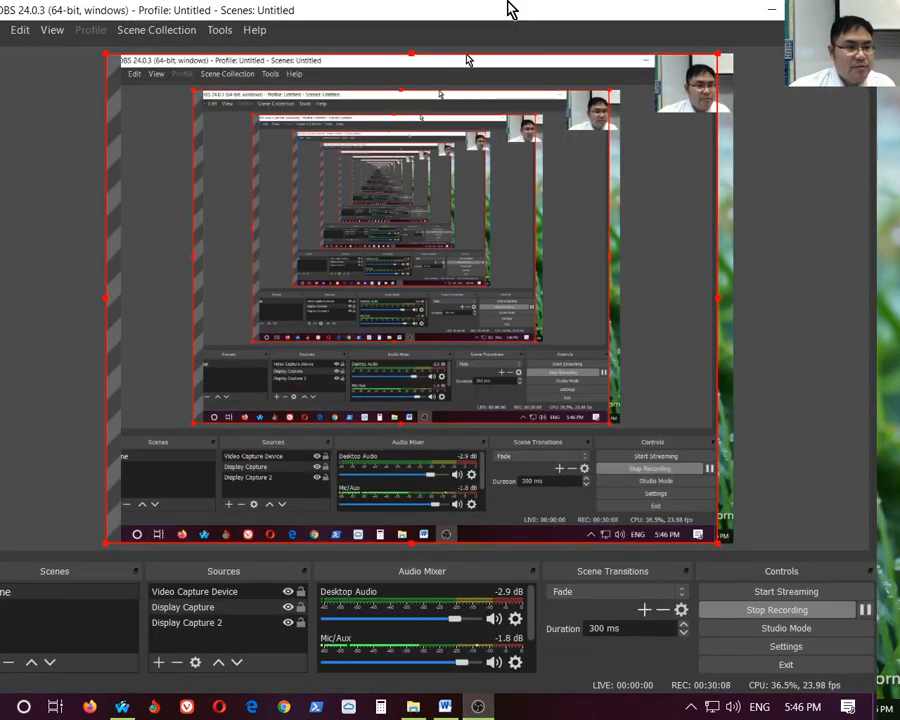
pyautogui.click(478, 707)
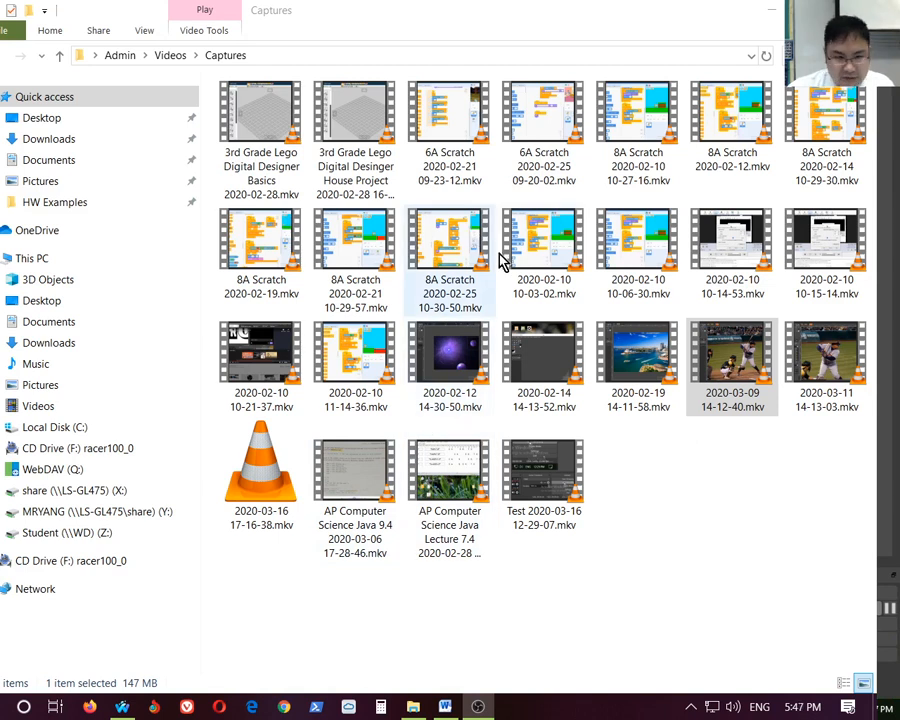
pyautogui.click(733, 368)
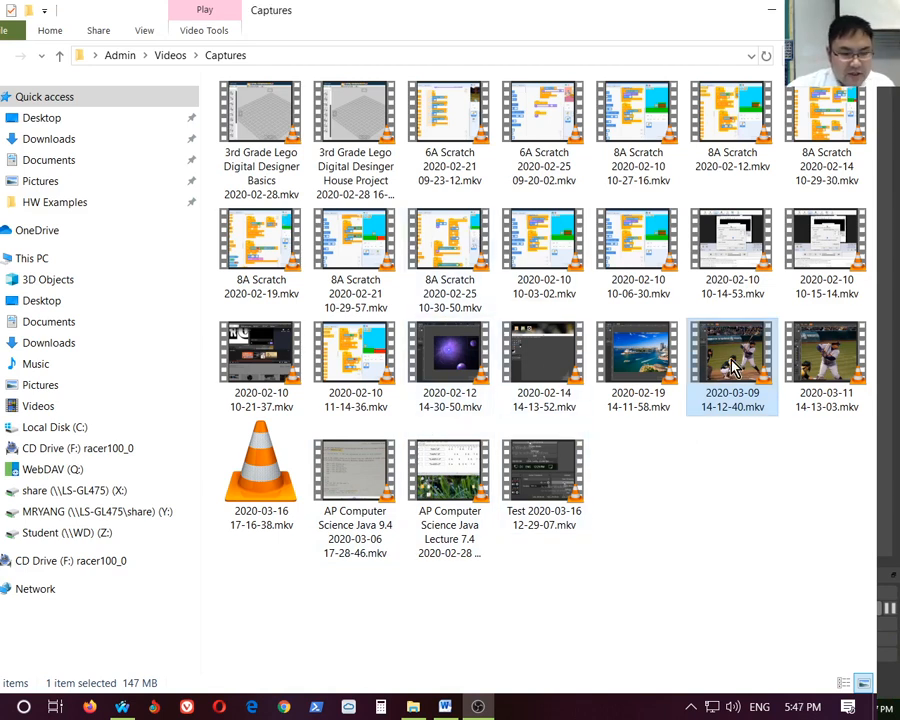
pyautogui.doubleClick(733, 368)
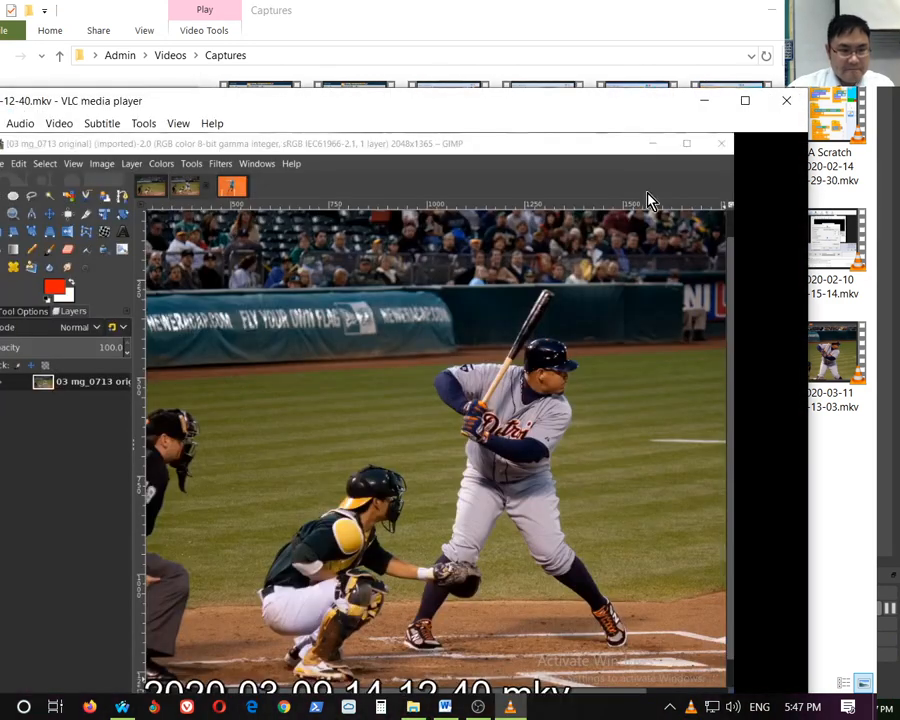
pyautogui.doubleClick(600, 117)
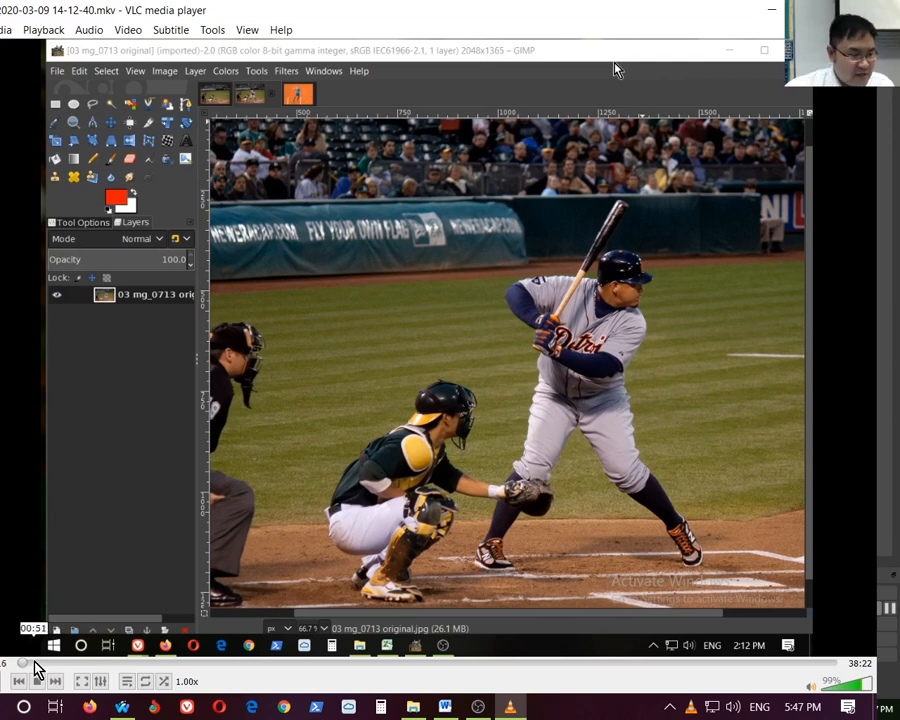
# - Skim the recording by seeking forward to about 36:51 and back to roughly three quarters of its length
pyautogui.click(62, 663)
pyautogui.moveTo(105, 664)
pyautogui.mouseDown()
pyautogui.moveTo(297, 676)
pyautogui.moveTo(279, 676)
pyautogui.moveTo(390, 664)
pyautogui.moveTo(820, 671)
pyautogui.mouseUp()
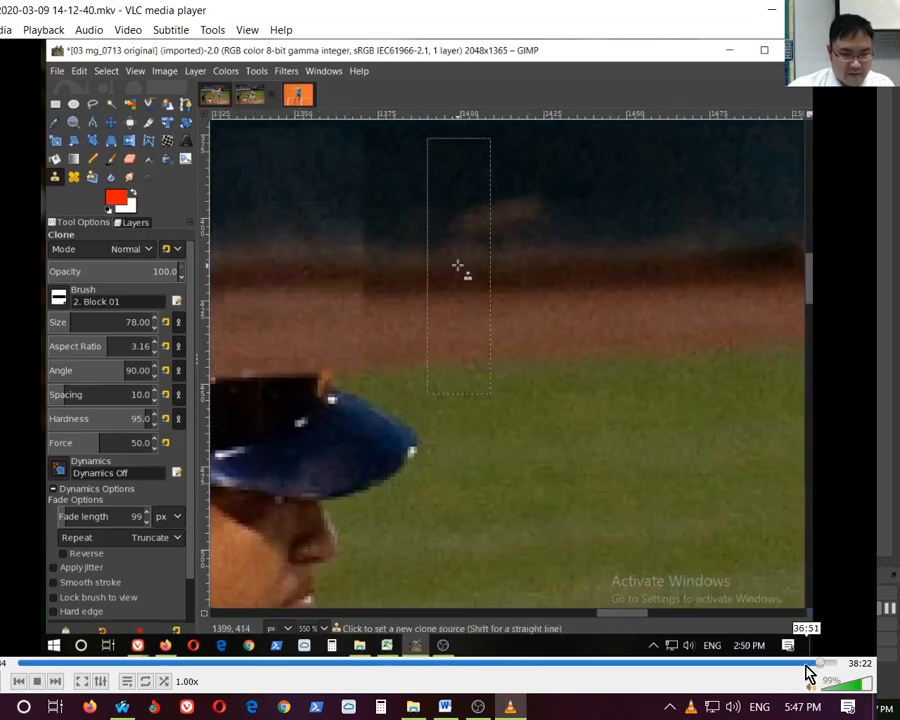
pyautogui.click(645, 663)
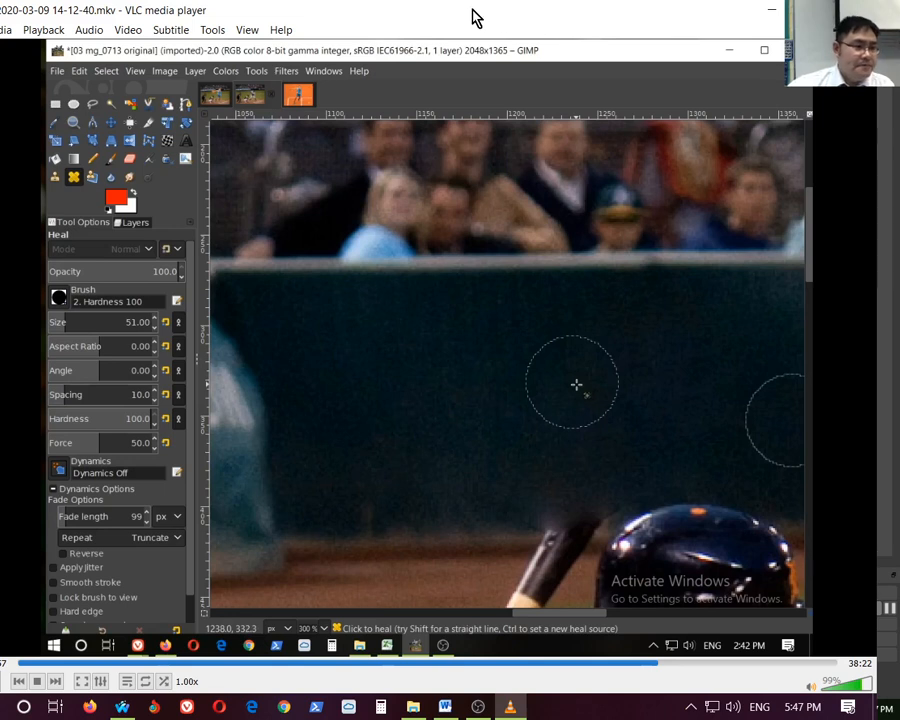
# - Take the VLC media player window out of its maximized state and quit the player
pyautogui.moveTo(464, 37); pyautogui.dragTo(465, 31)
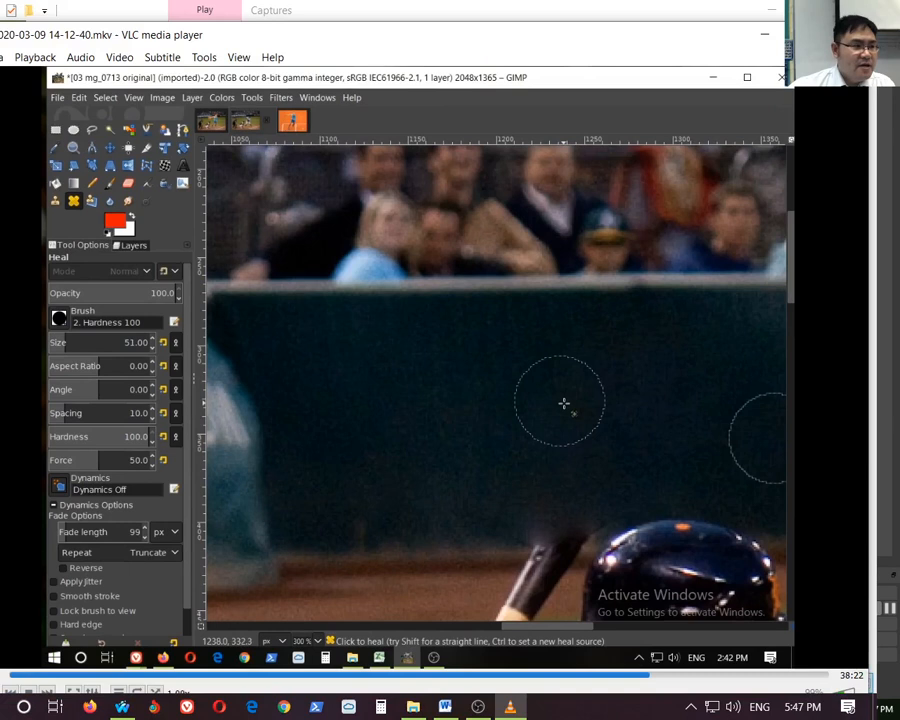
pyautogui.hotkey('ctrl', 'q')
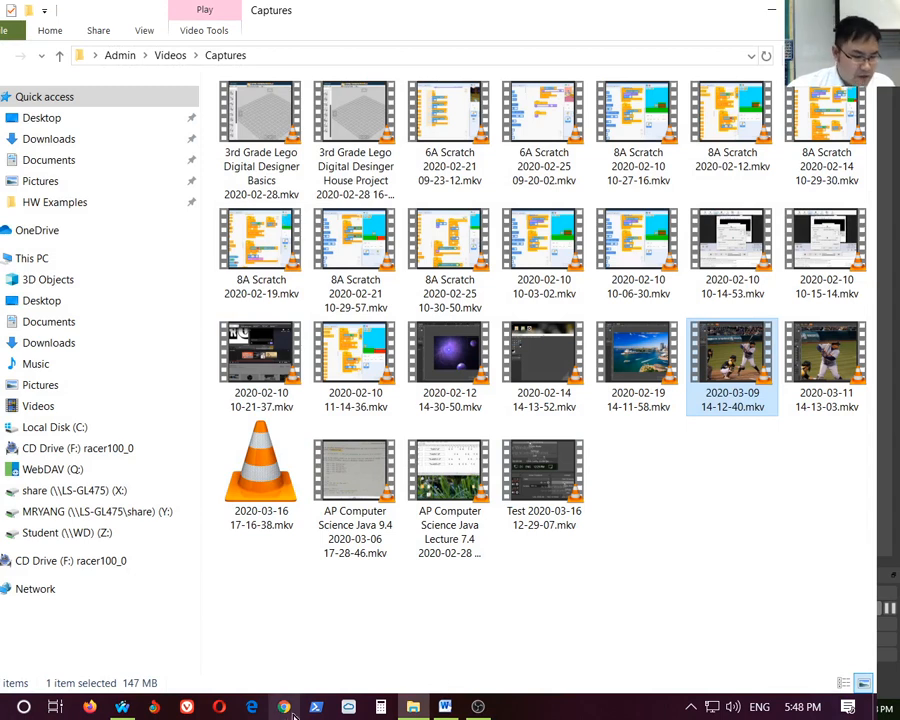
# - Switch to the web browser, search for "vlc" from its home page, and open the official VideoLAN VLC download page
pyautogui.click(123, 707)
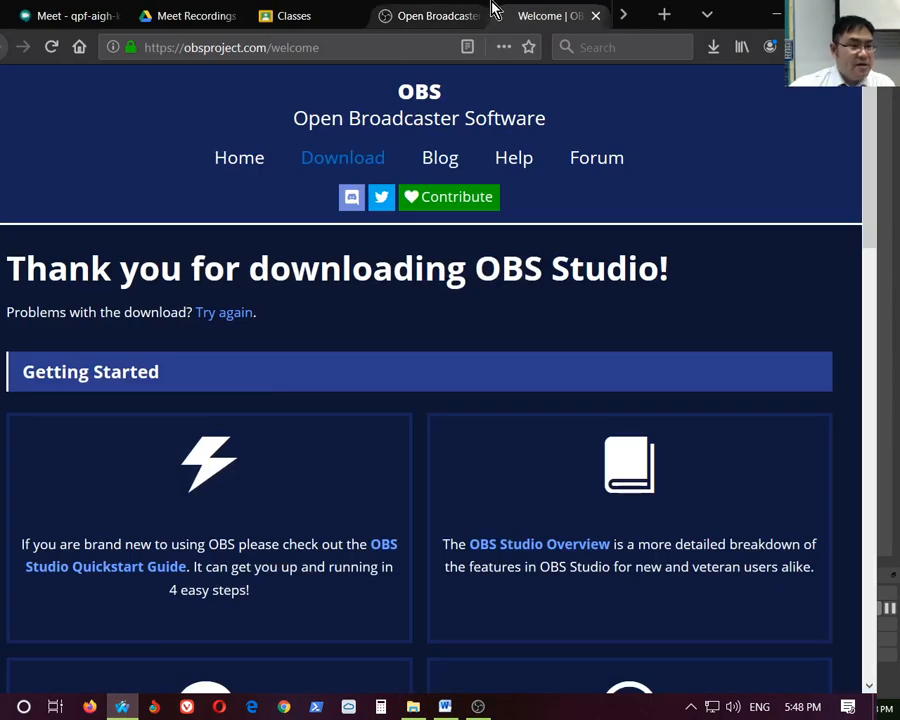
pyautogui.click(337, 47)
pyautogui.click(79, 47)
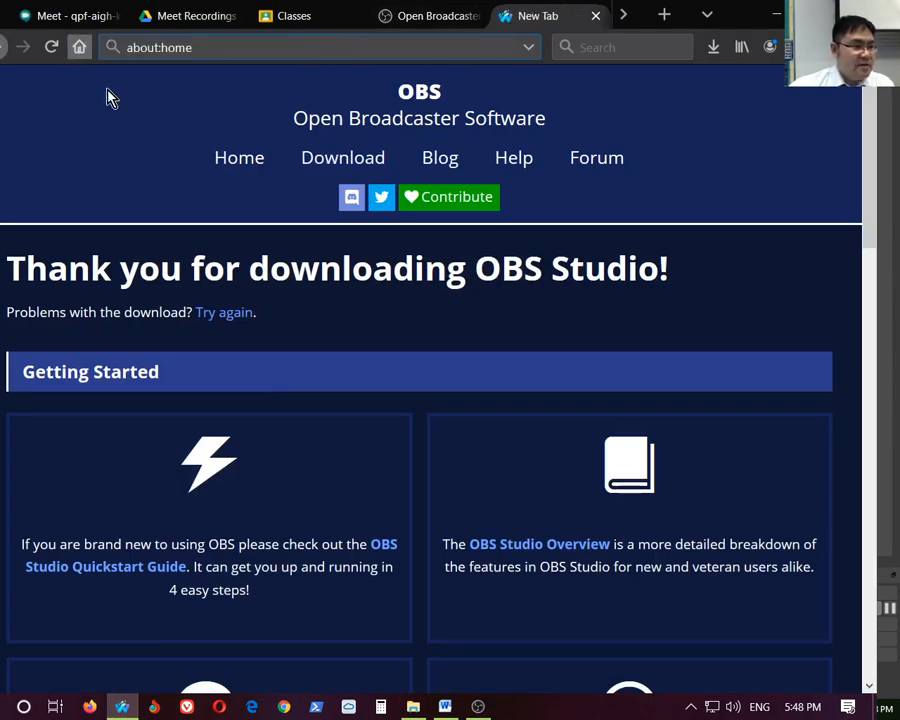
pyautogui.write('vlc')
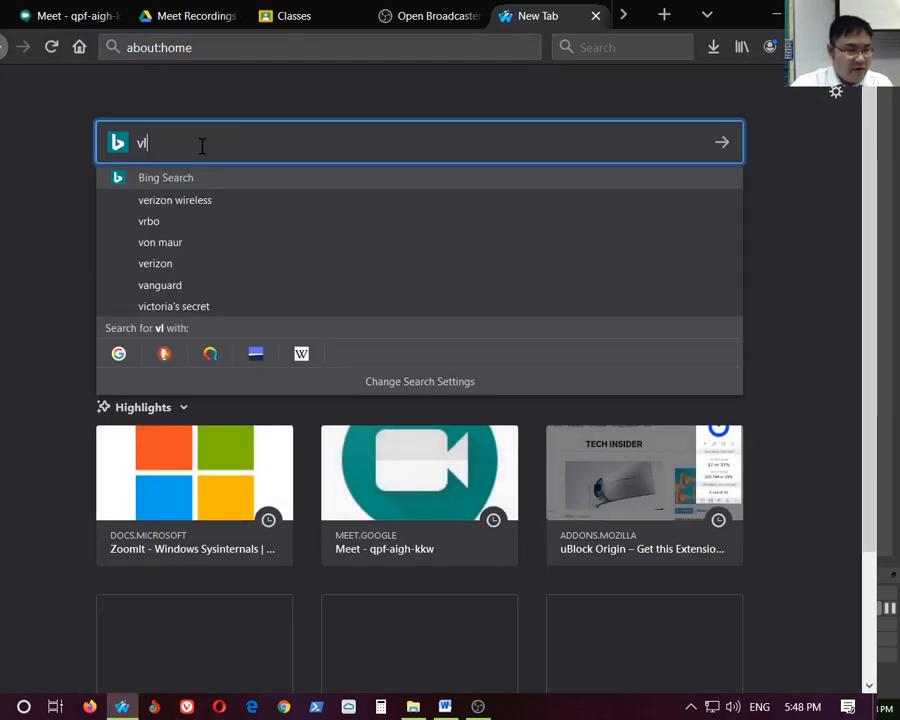
pyautogui.press('Return')
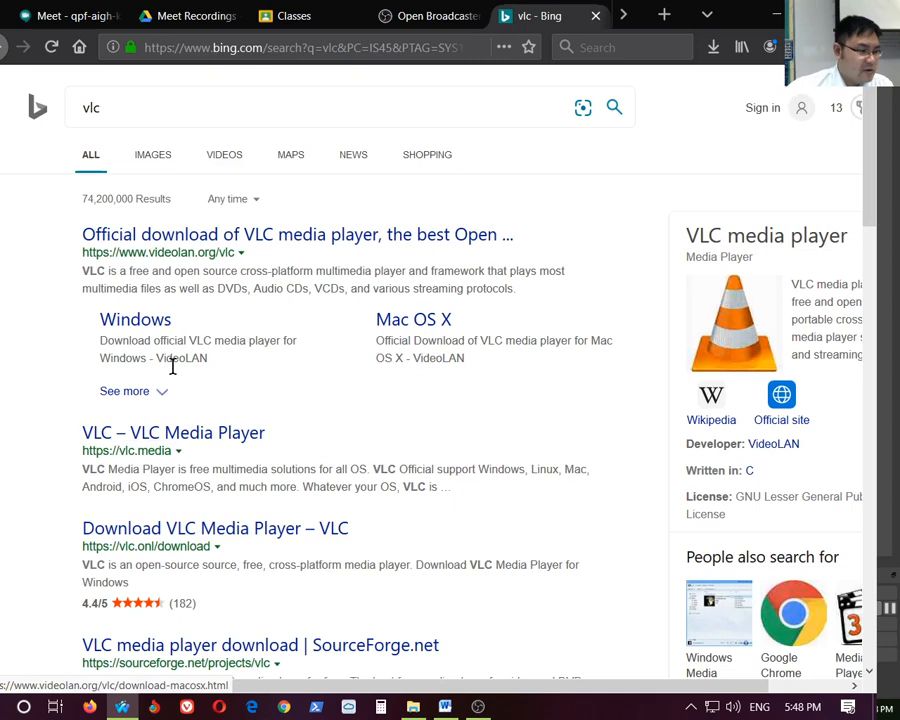
pyautogui.click(235, 233)
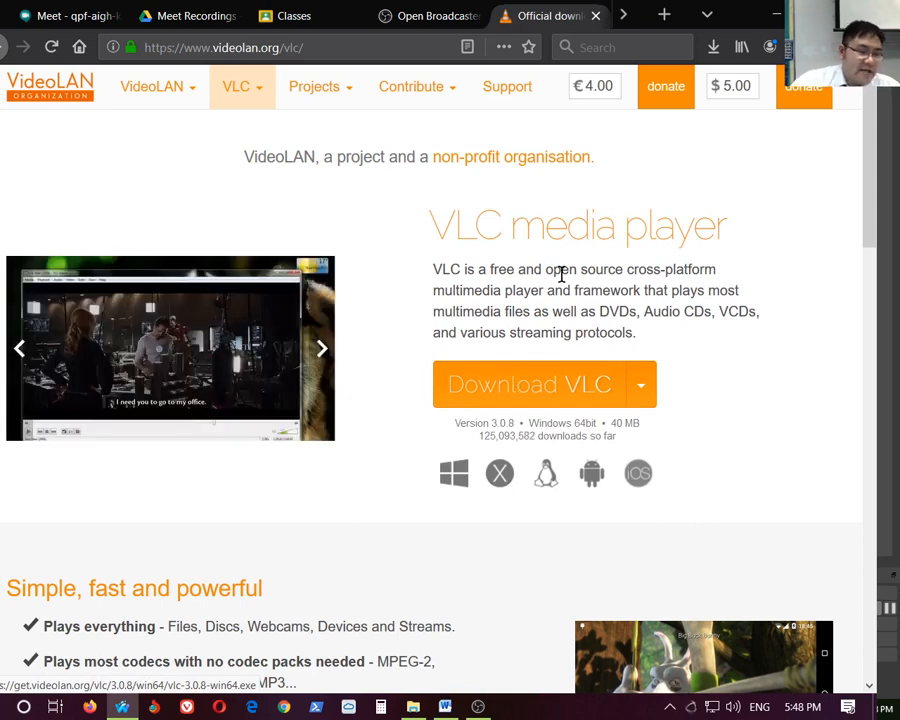
# - Minimize the browser and return to Screen Capture Software Options.docx in Word to view the numbered topic list
pyautogui.click(777, 22)
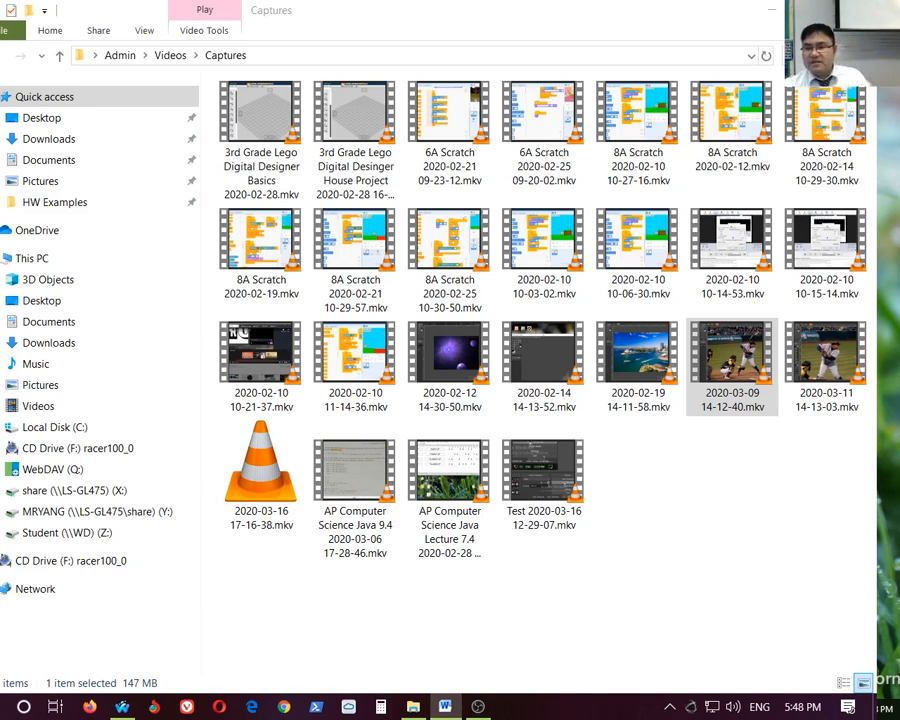
pyautogui.hotkey('alt', 'Tab')
pyautogui.click(766, 76)
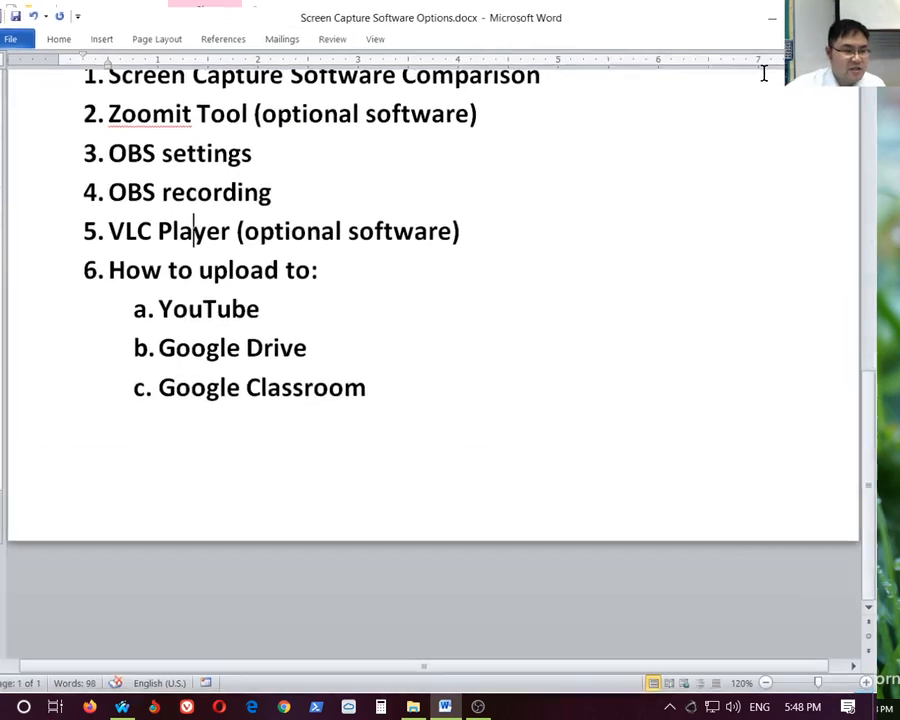
pyautogui.scroll(2, 548, 360)
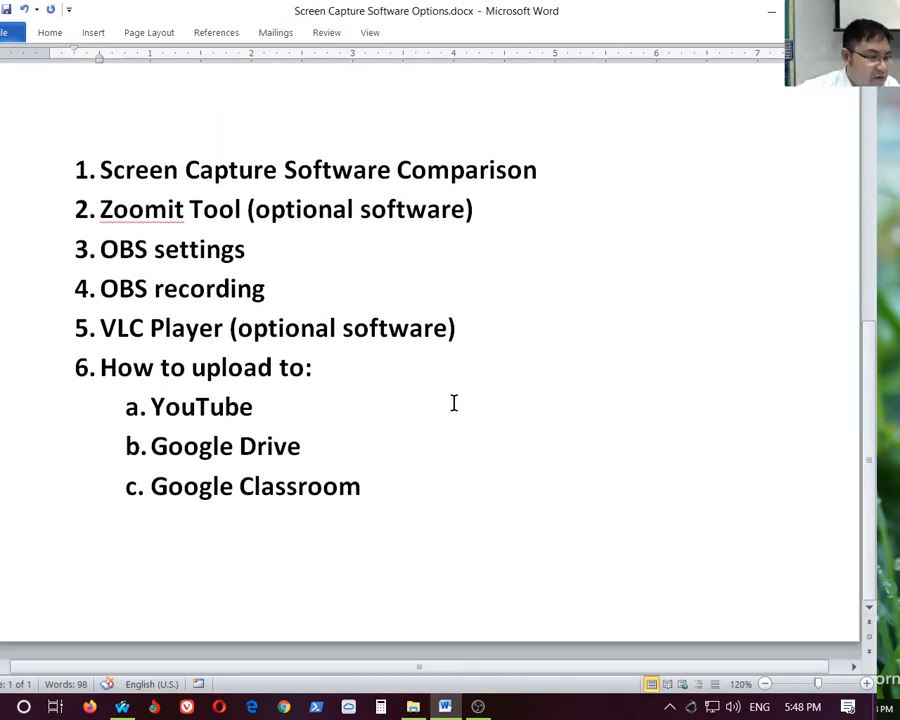
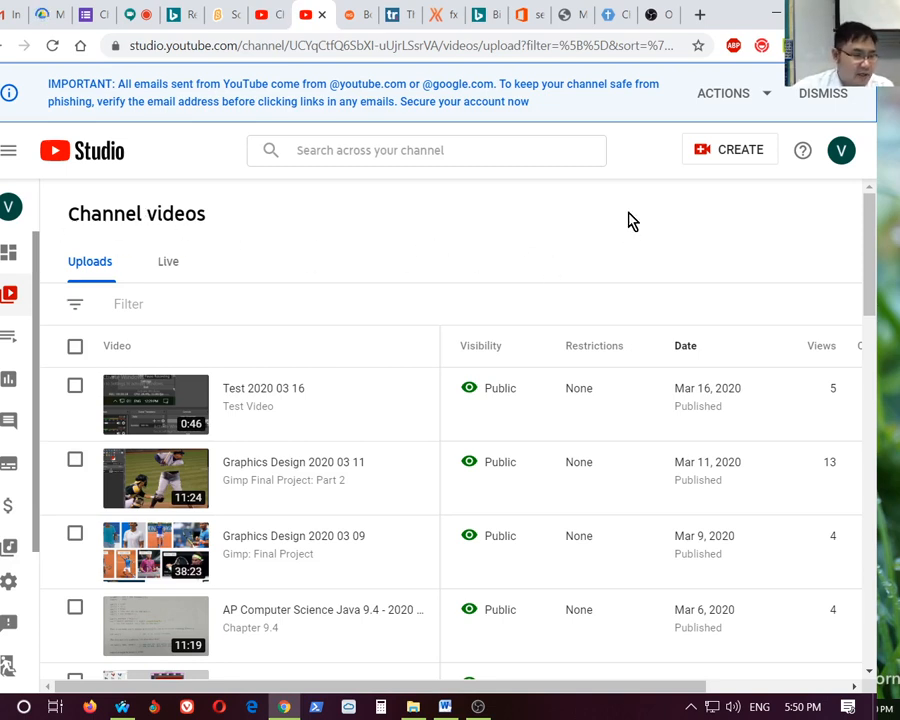
# - Look through the uploaded videos in YouTube Studio's Channel videos list, and show the options for creating a video
pyautogui.scroll(-3, 307, 520)
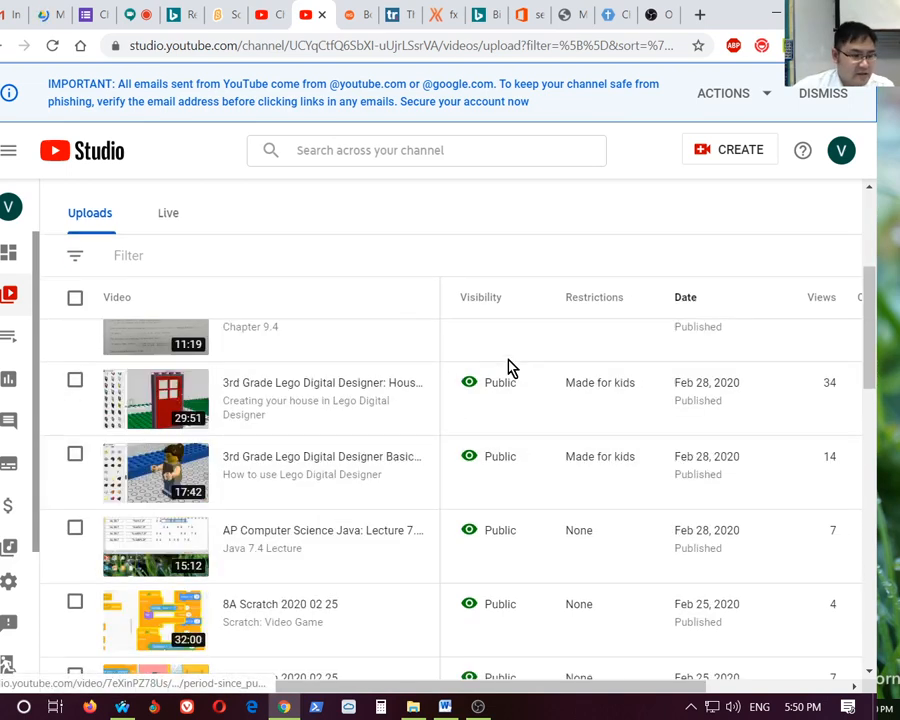
pyautogui.scroll(-5, 440, 460)
pyautogui.scroll(-5, 400, 500)
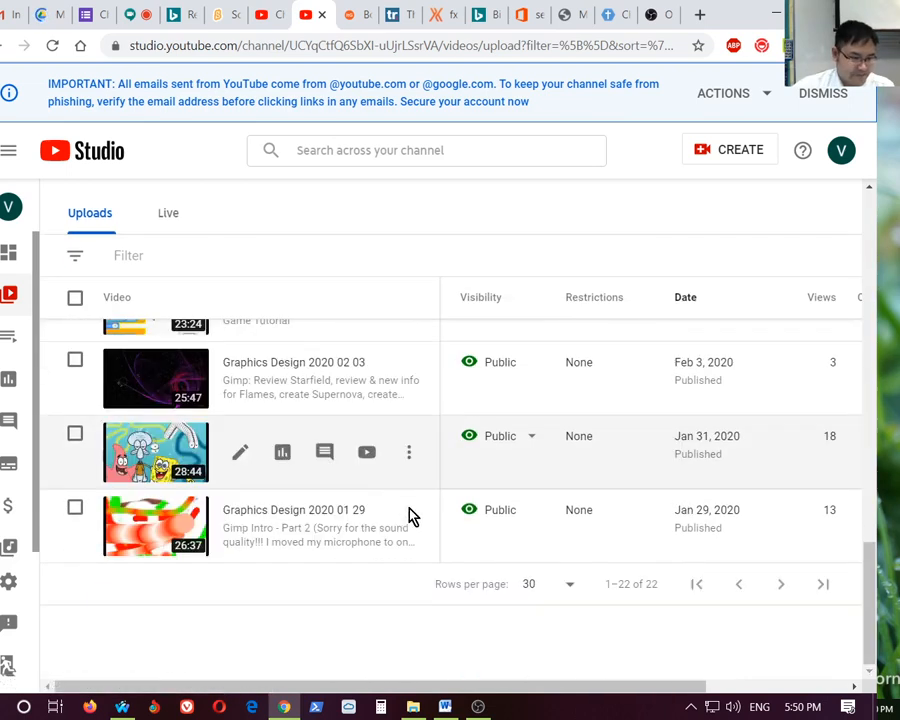
pyautogui.scroll(15, 395, 505)
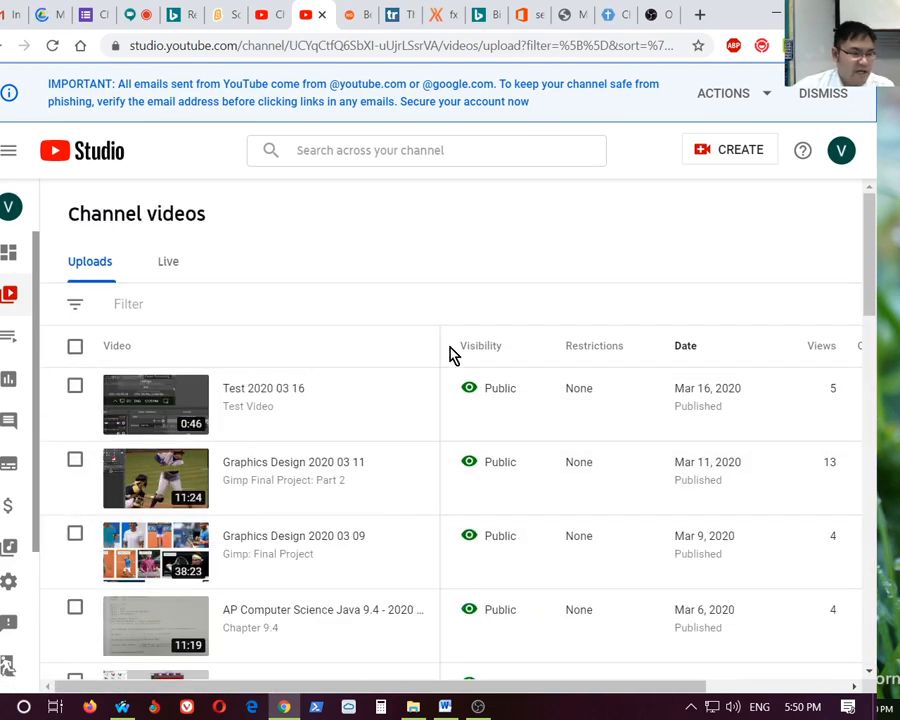
pyautogui.click(702, 152)
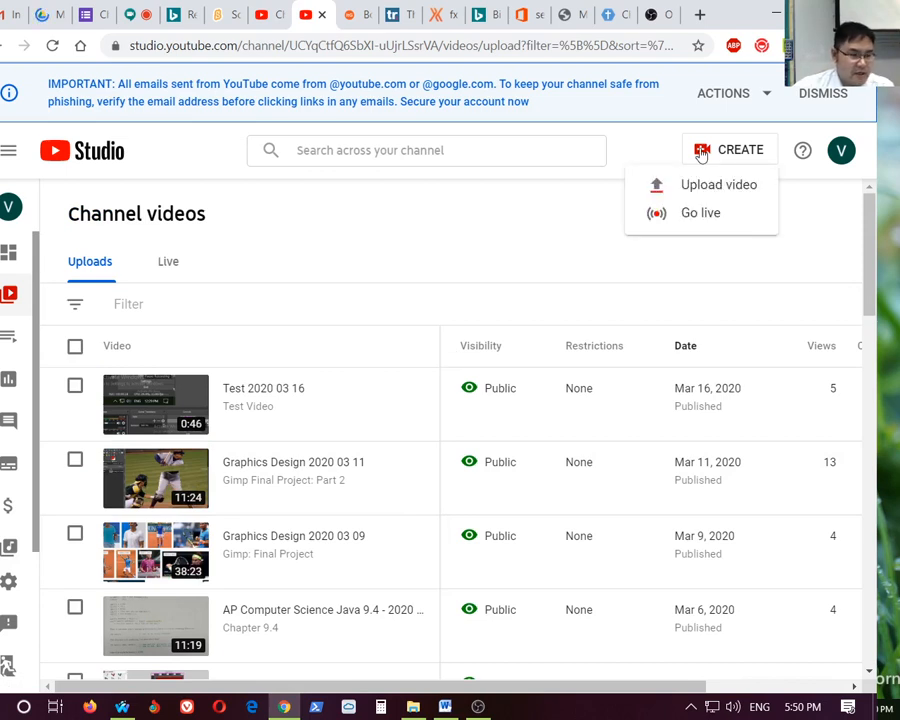
# - Permanently delete the video Test 2020 03 16 from the channel, acknowledging that deletion can't be undone
pyautogui.moveTo(287, 422)
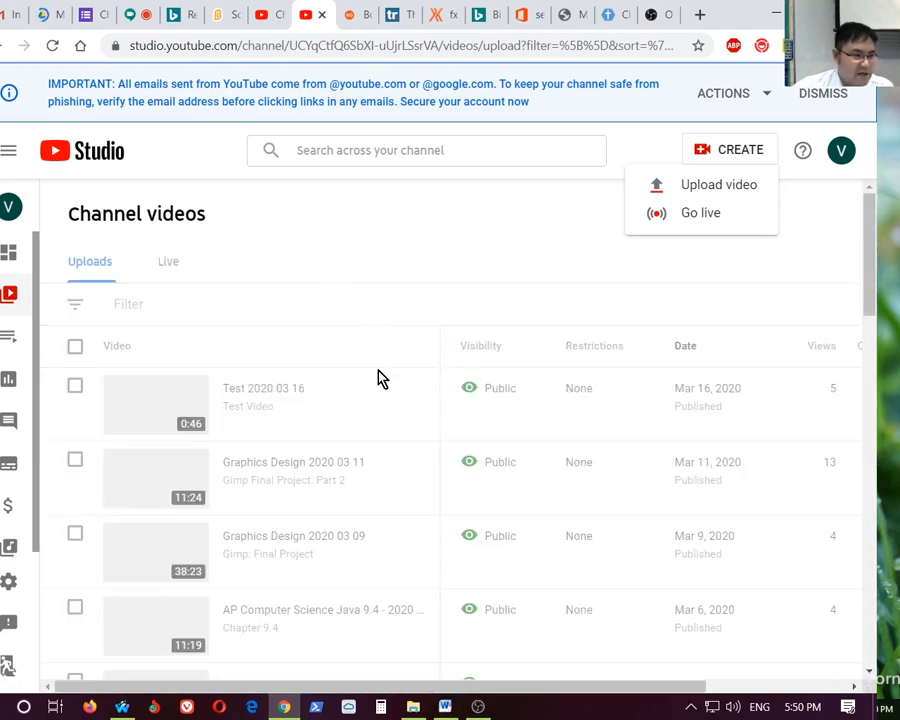
pyautogui.moveTo(362, 418)
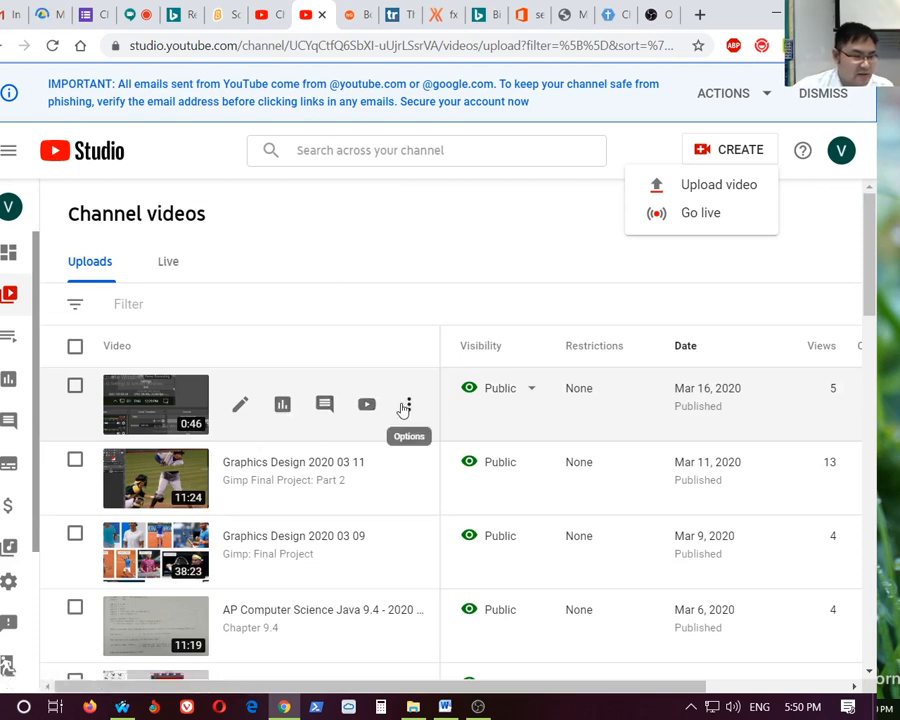
pyautogui.click(406, 406)
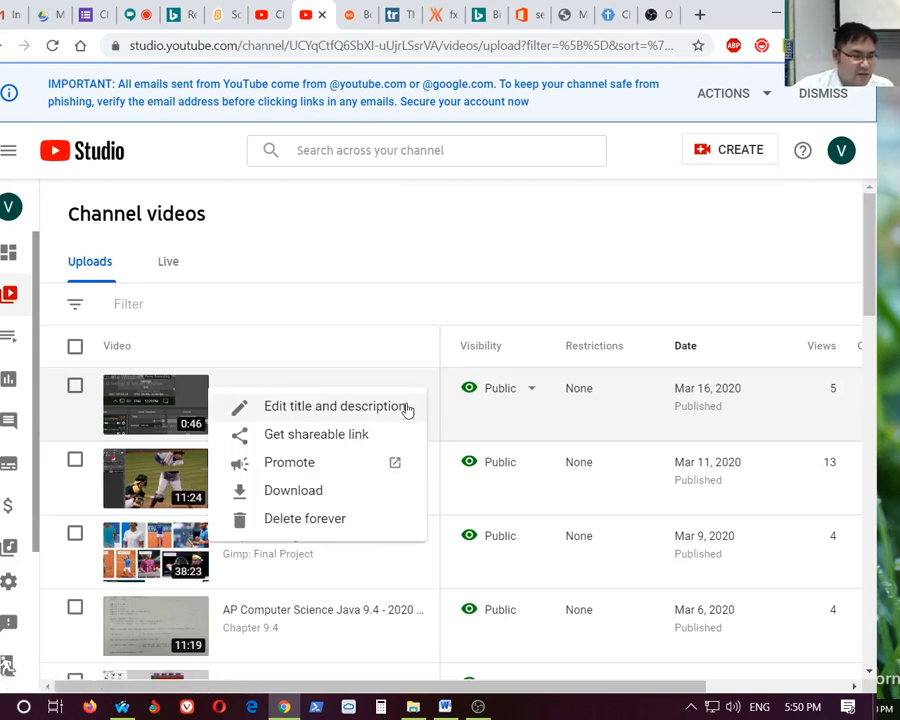
pyautogui.click(320, 518)
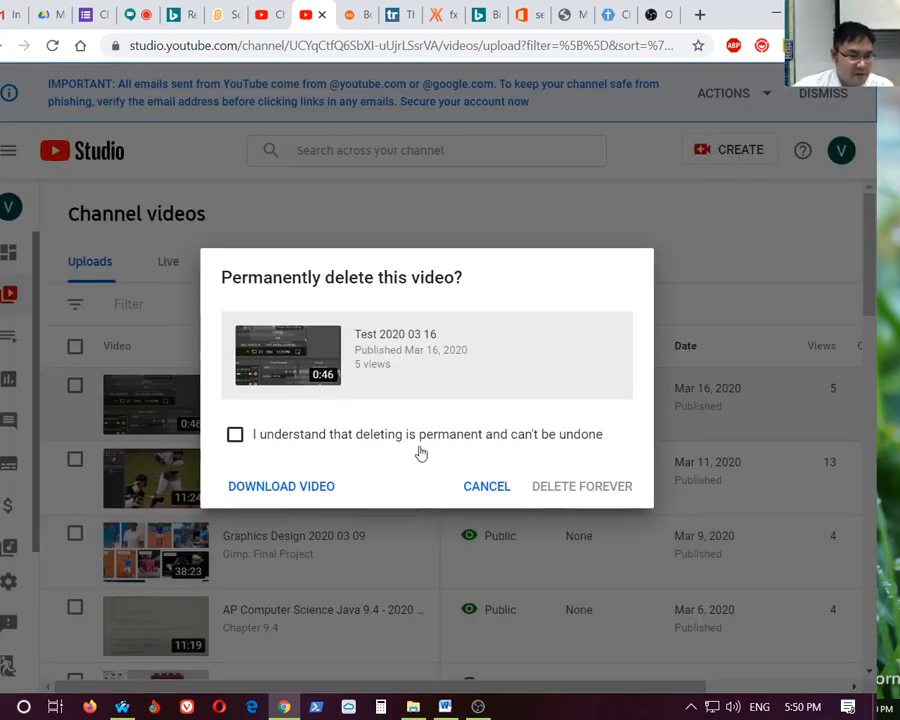
pyautogui.click(374, 436)
pyautogui.click(592, 486)
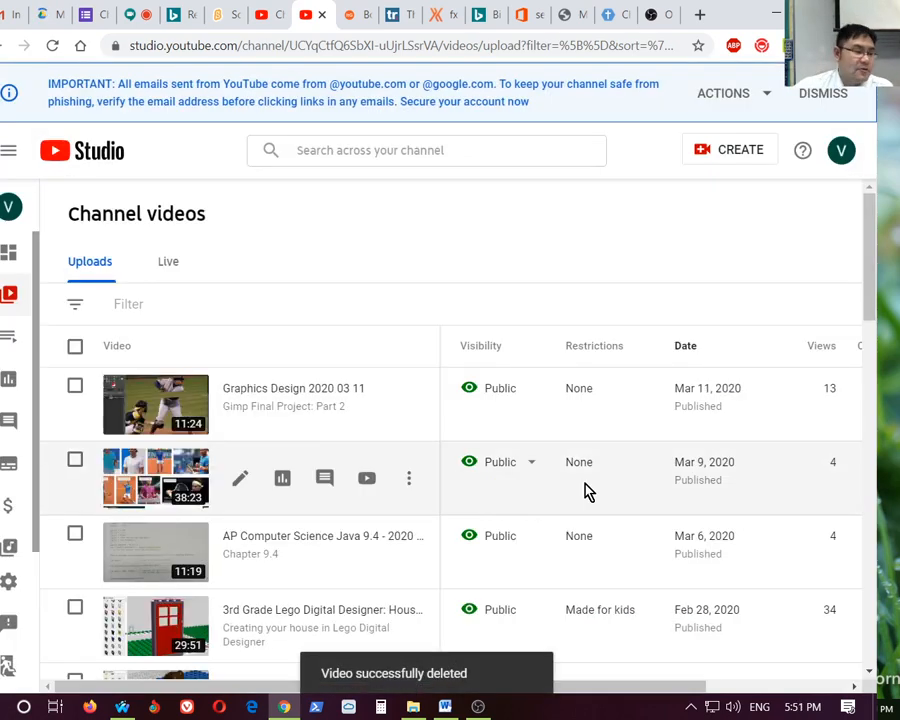
# - Start a new video upload and place the Captures folder window, restored to a smaller size, over part of the upload dialog
pyautogui.click(722, 156)
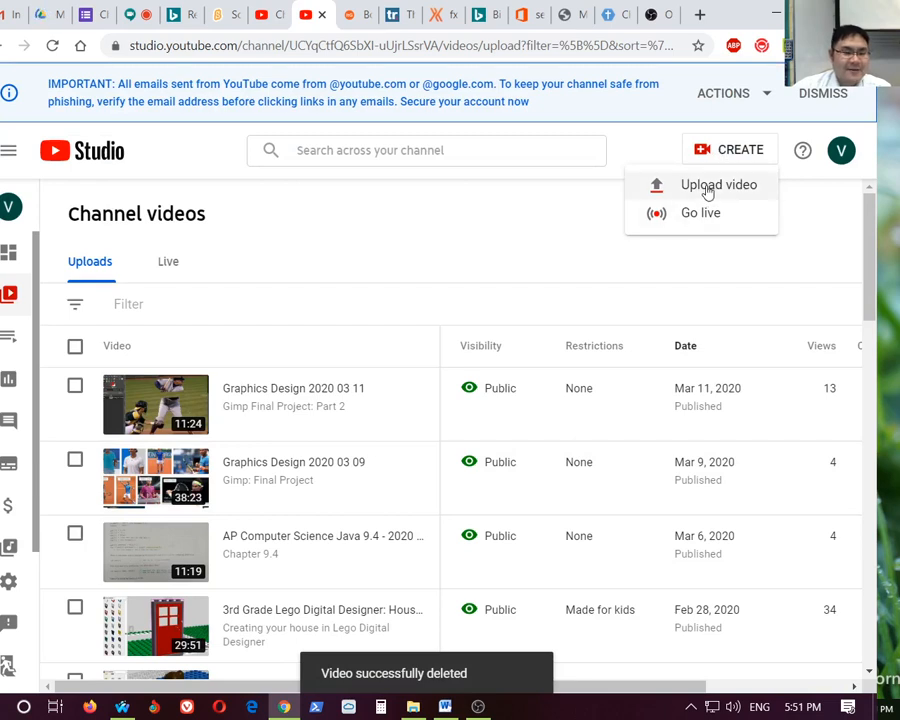
pyautogui.click(708, 192)
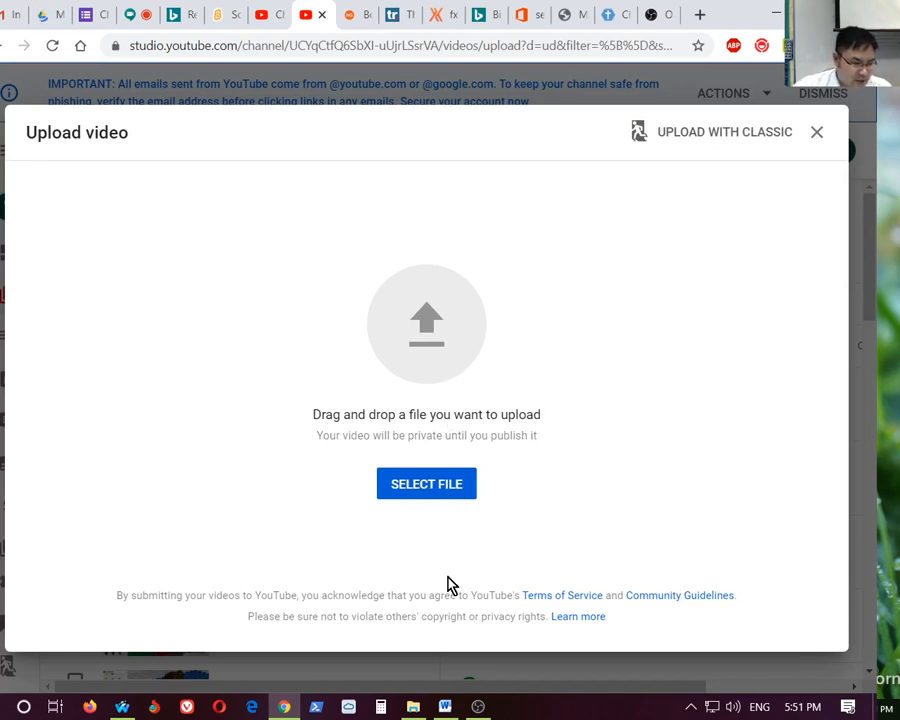
pyautogui.hotkey('alt', 'Tab')
pyautogui.doubleClick(609, 20)
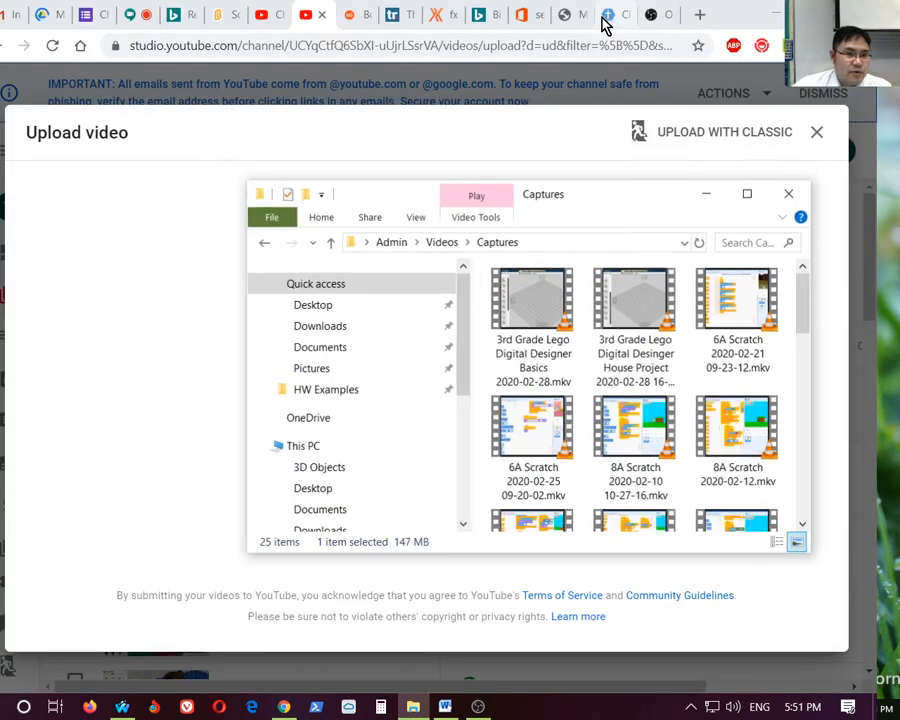
pyautogui.moveTo(575, 193); pyautogui.dragTo(272, 73)
pyautogui.scroll(-5, 388, 344)
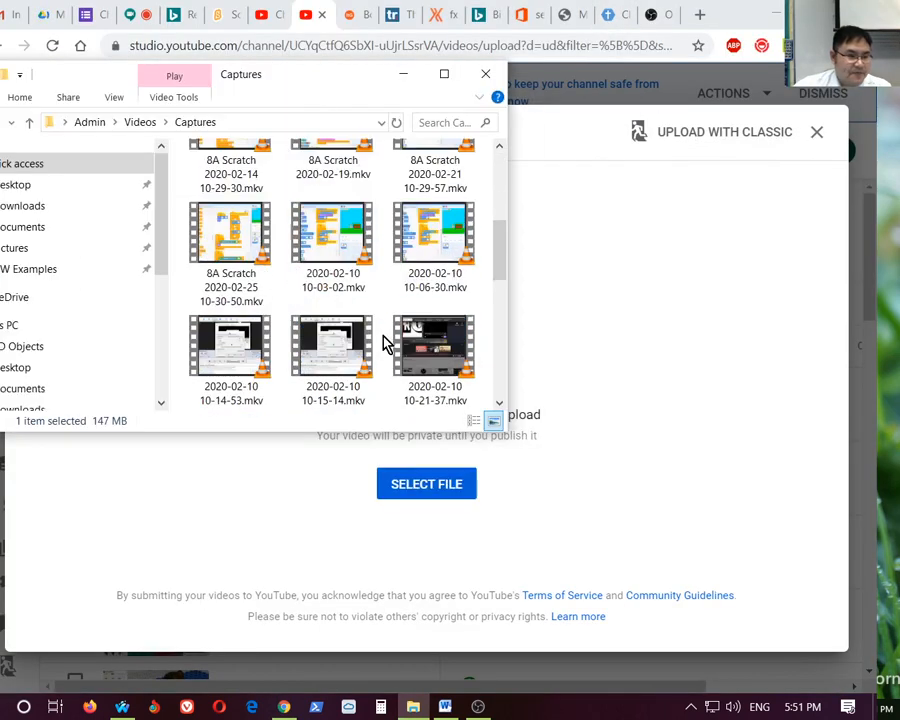
pyautogui.scroll(-5, 388, 344)
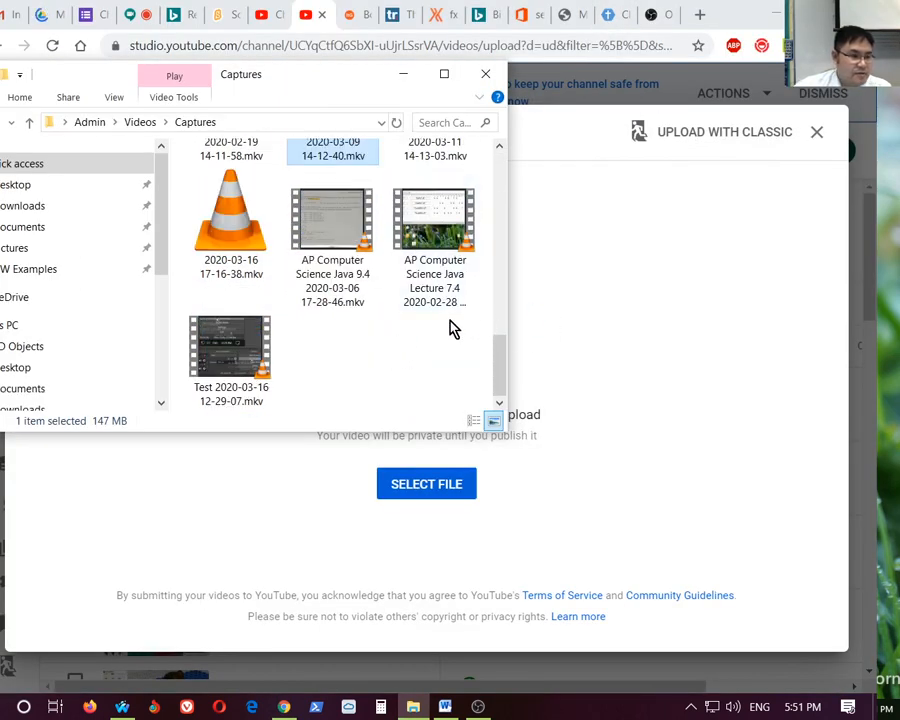
pyautogui.click(231, 352)
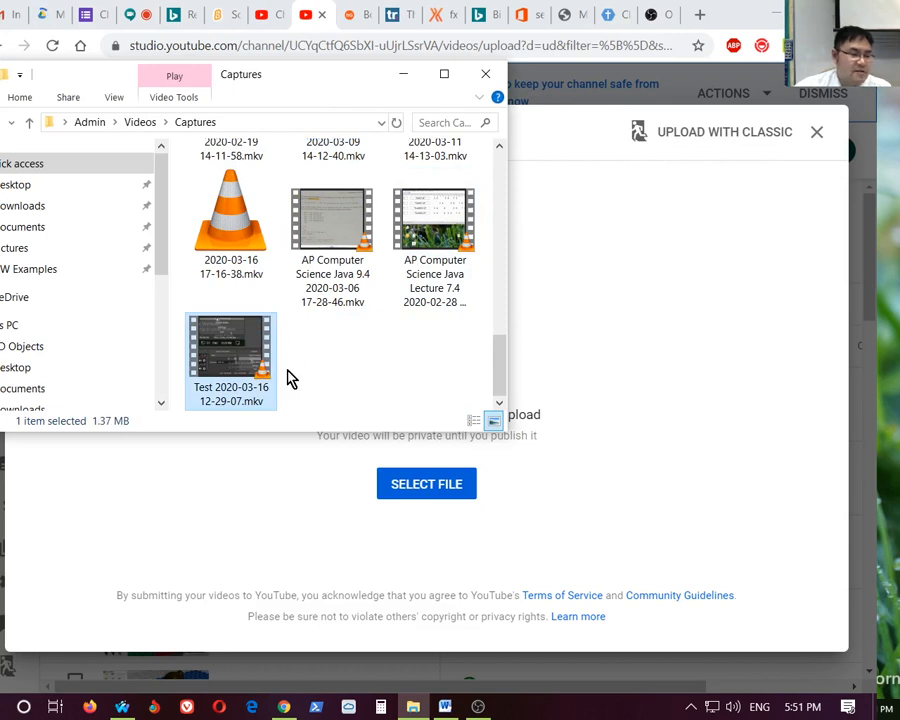
pyautogui.moveTo(222, 352); pyautogui.dragTo(264, 376)
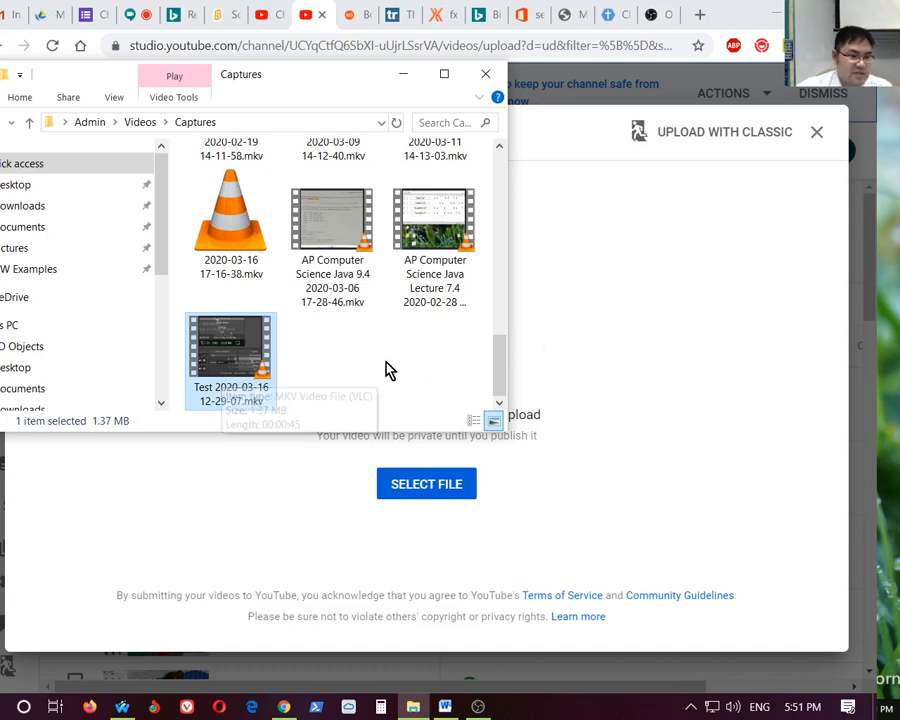
pyautogui.moveTo(238, 378); pyautogui.dragTo(595, 410)
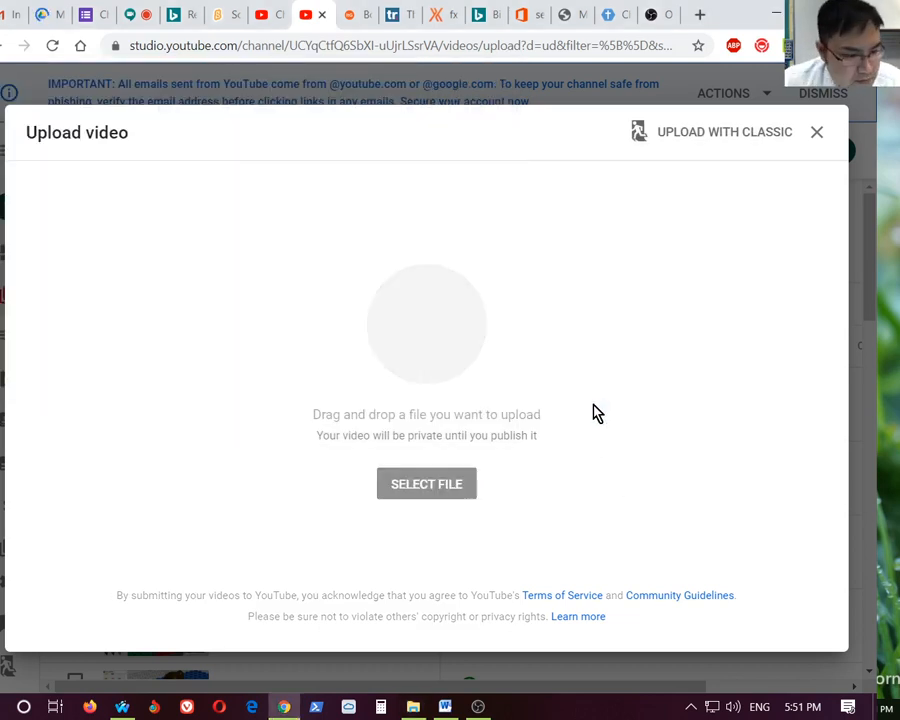
# - Remove the time from the end of the video title, leaving "Test 2020 03 16"
pyautogui.click(220, 303)
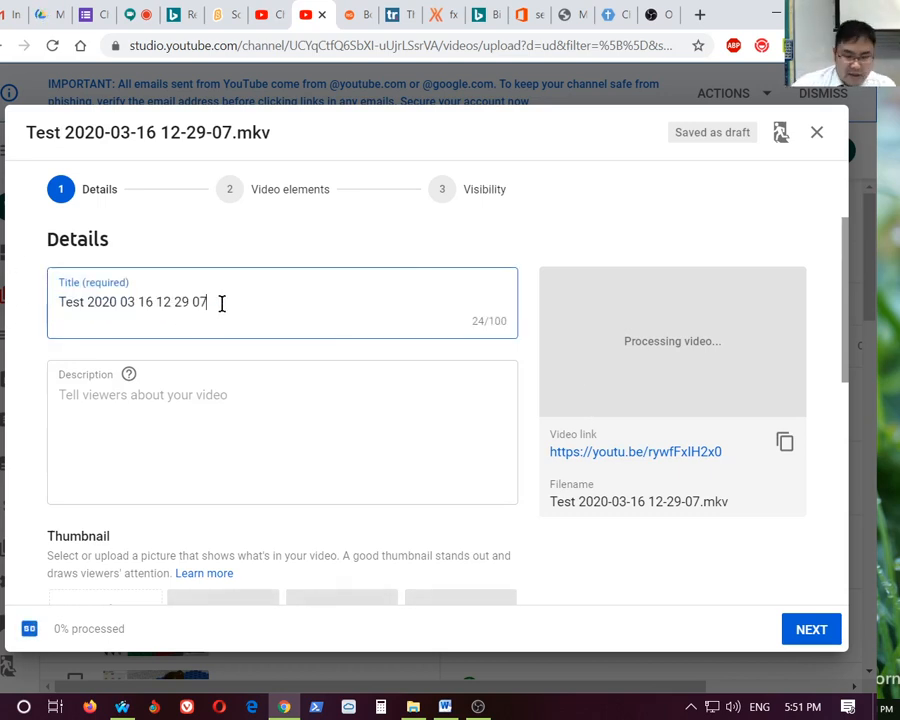
pyautogui.press('BackSpace')
pyautogui.press('BackSpace')
pyautogui.press('BackSpace')
pyautogui.press('BackSpace')
pyautogui.press('BackSpace')
pyautogui.press('BackSpace')
pyautogui.press('BackSpace')
pyautogui.press('BackSpace')
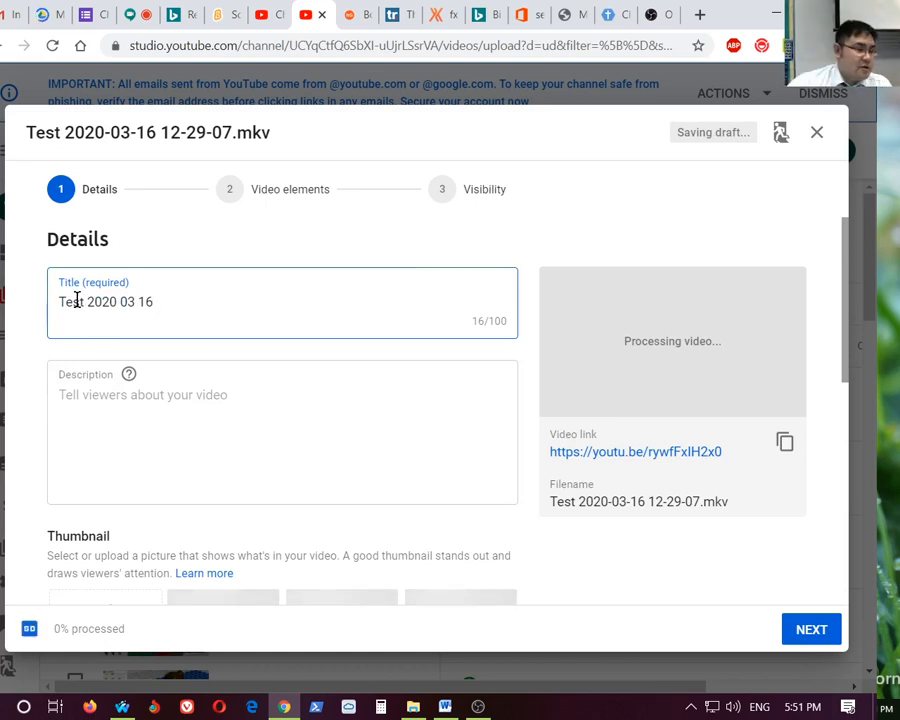
# - Add "Graphics Design" at the start of the video title, making it "Graphics Design Test 2020 03 16"
pyautogui.click(58, 300)
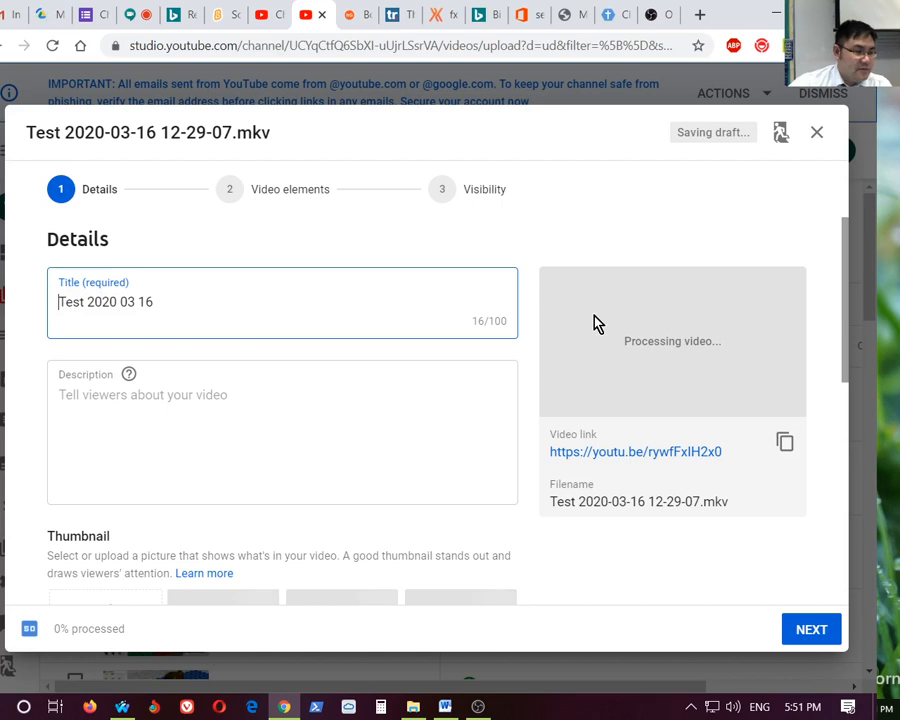
pyautogui.write('Graph')
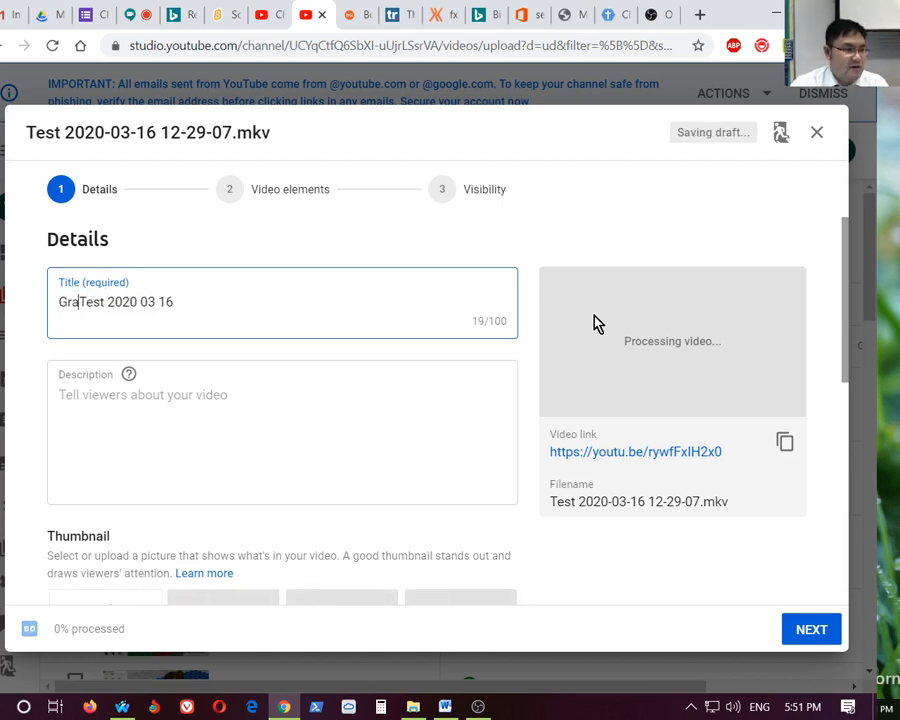
pyautogui.write('ics ')
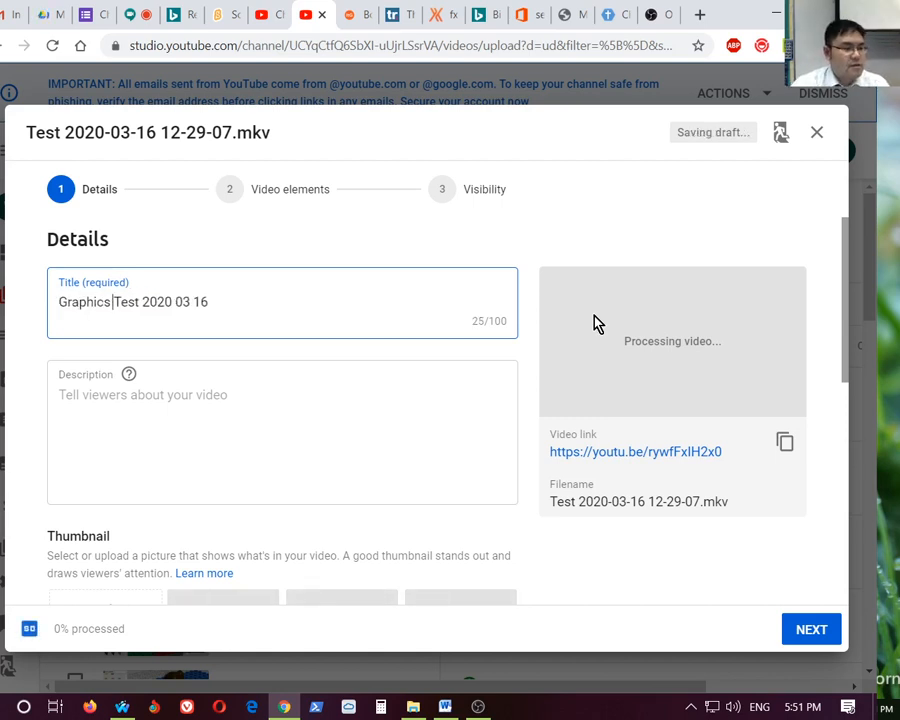
pyautogui.write('Desing')
pyautogui.press('BackSpace')
pyautogui.press('BackSpace')
pyautogui.write('gn')
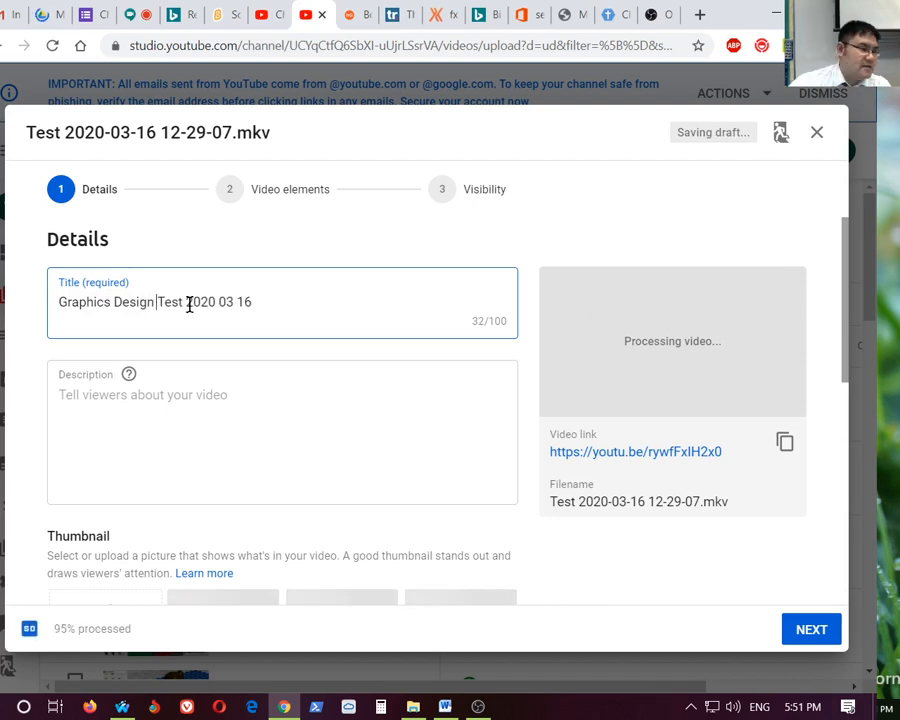
# - Enter "ljkasldf j jdlkf" as the video description and highlight the date in the title
pyautogui.click(211, 406)
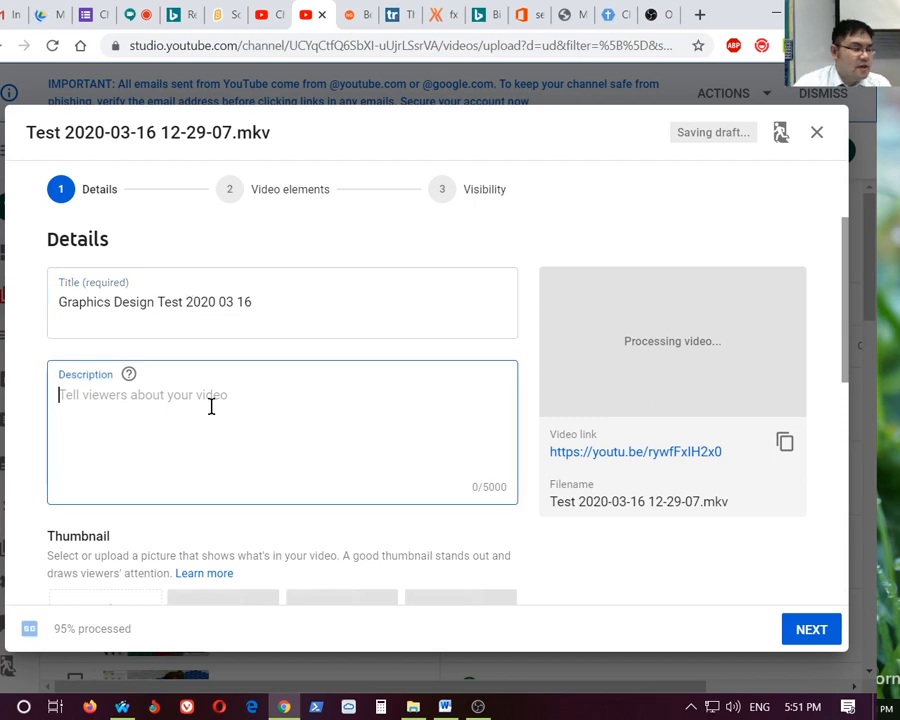
pyautogui.write('ljkasldf j jdlkf')
pyautogui.moveTo(185, 302); pyautogui.dragTo(233, 327)
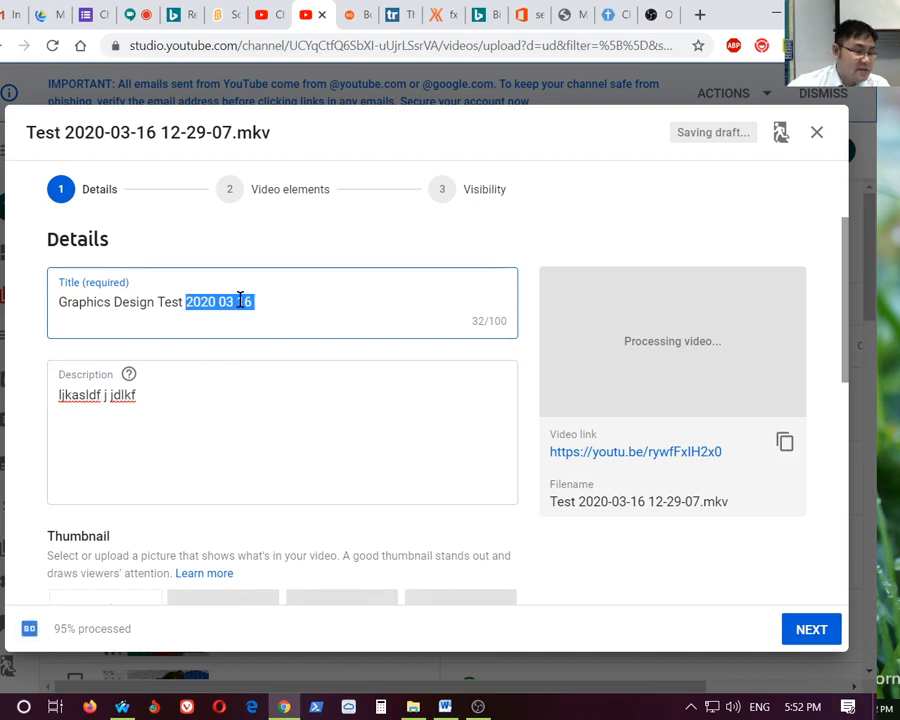
pyautogui.click(294, 306)
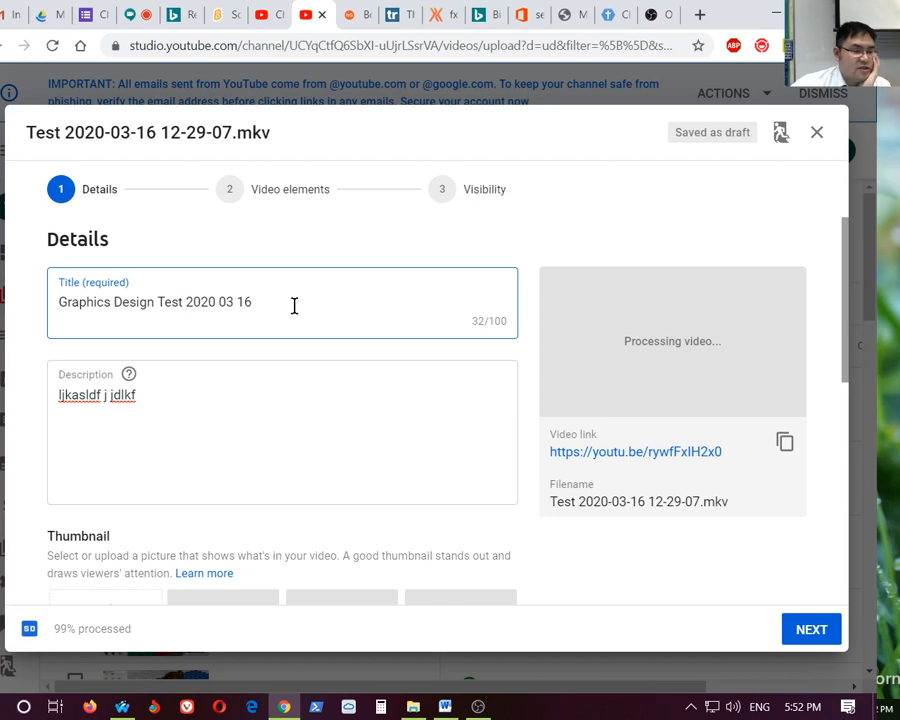
pyautogui.press('Left')
pyautogui.press('Left')
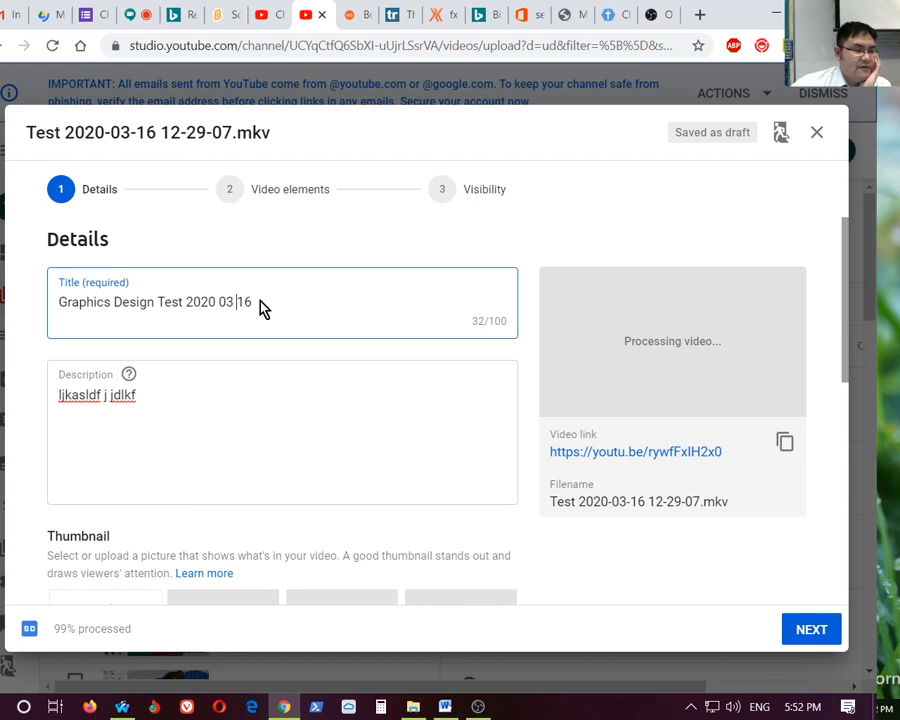
# - Mark the video as not made for kids and copy its video link
pyautogui.scroll(-1, 194, 405)
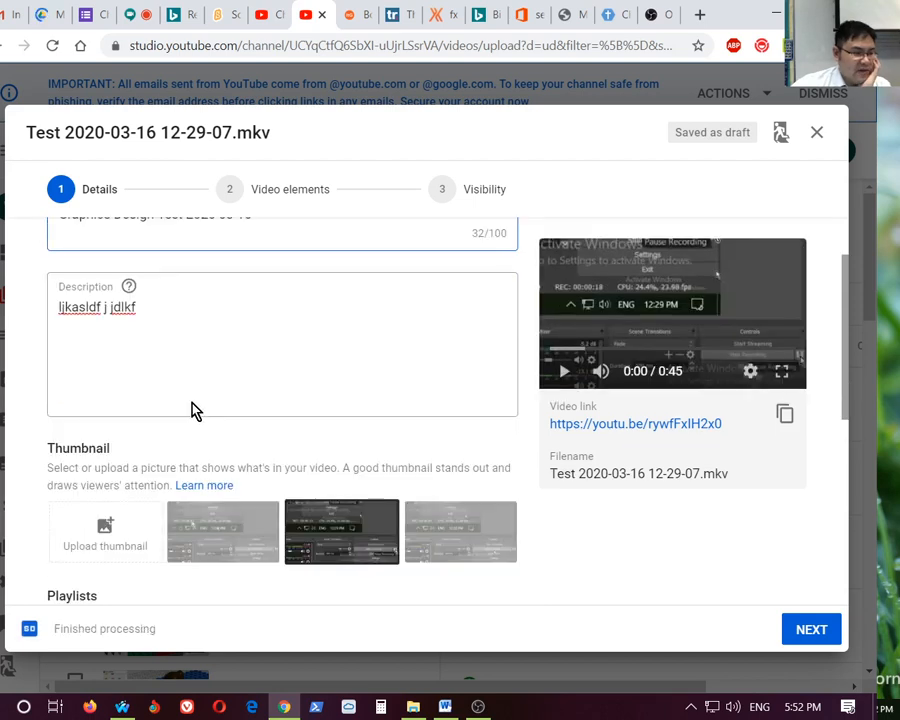
pyautogui.scroll(-1, 195, 410)
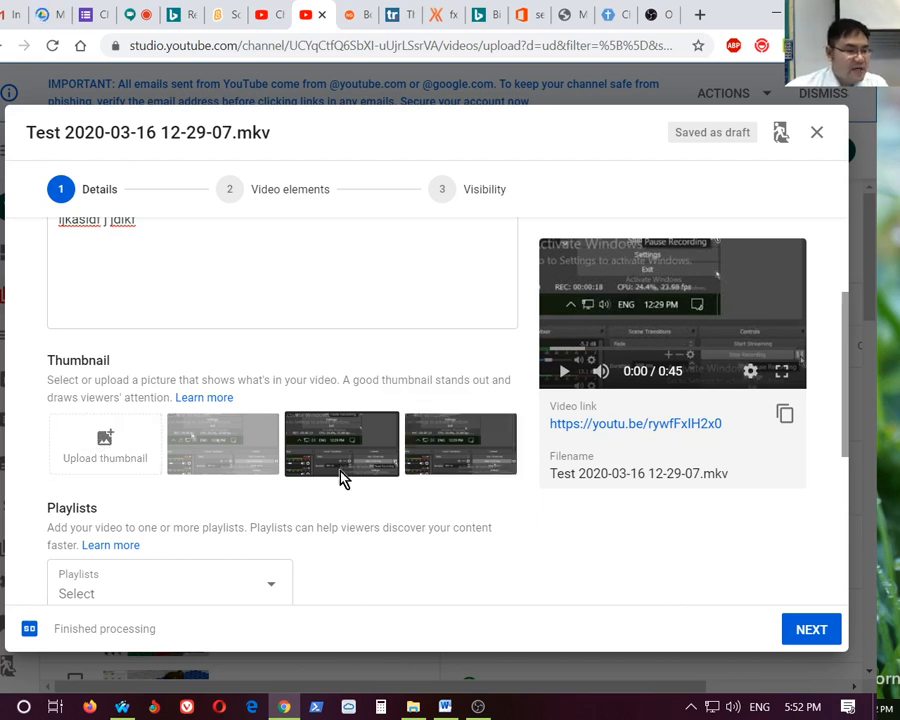
pyautogui.scroll(-5, 281, 367)
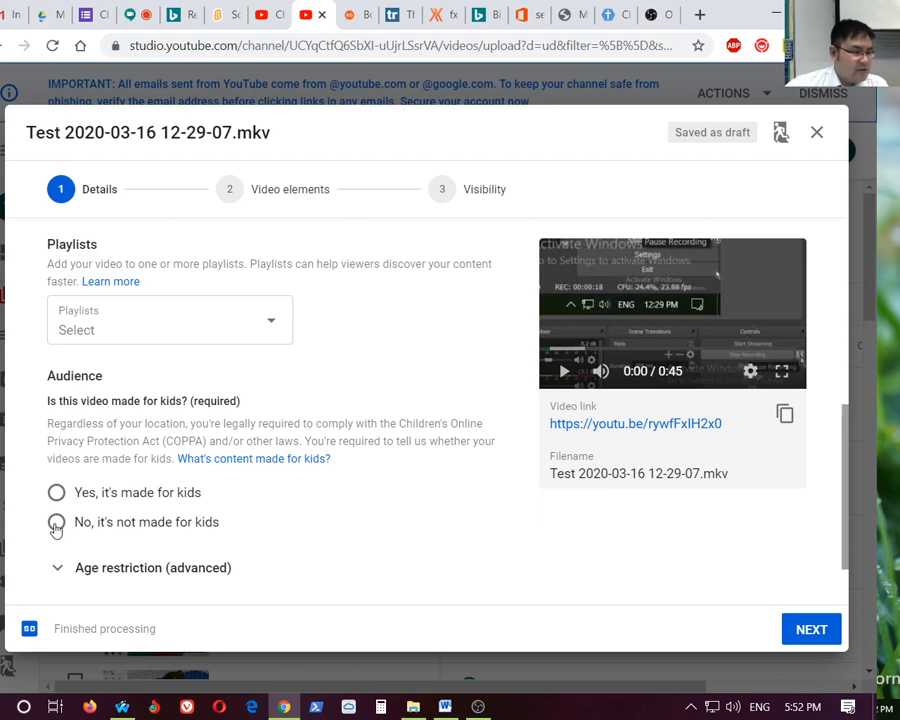
pyautogui.click(56, 527)
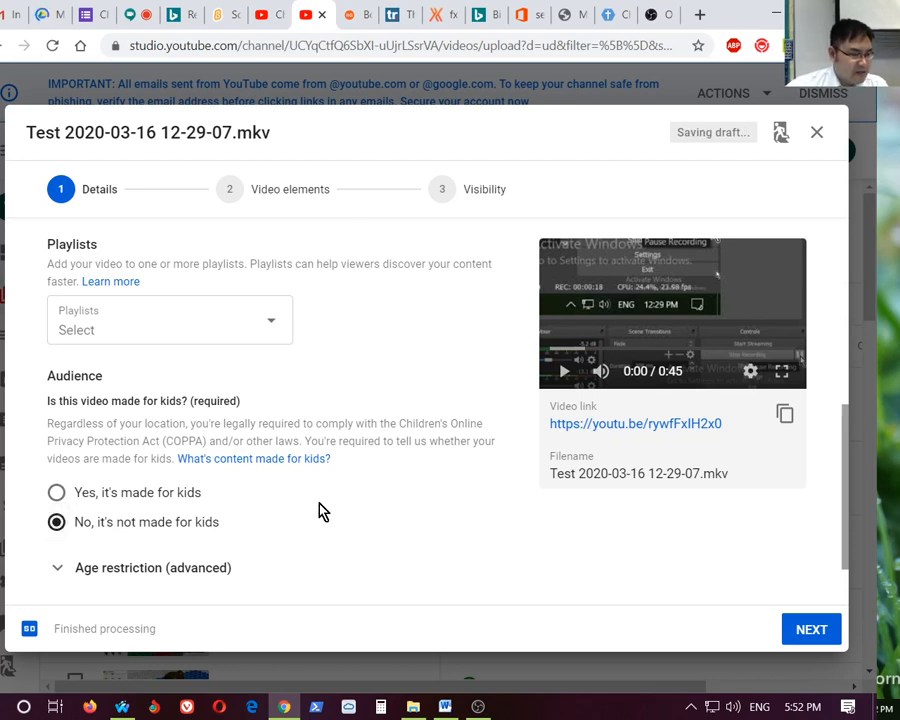
pyautogui.scroll(-1, 318, 508)
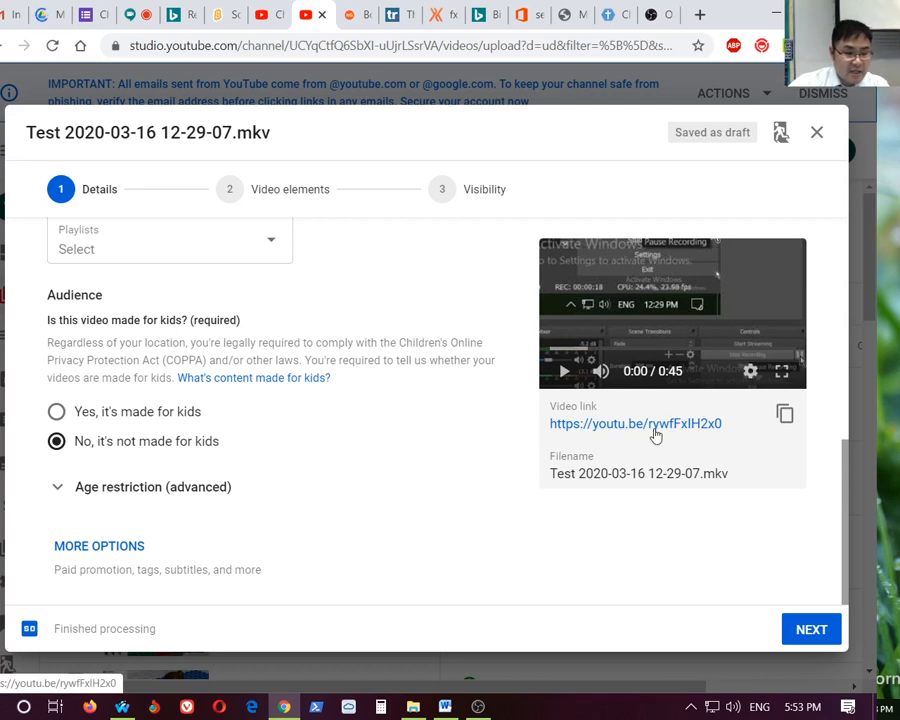
pyautogui.click(785, 416)
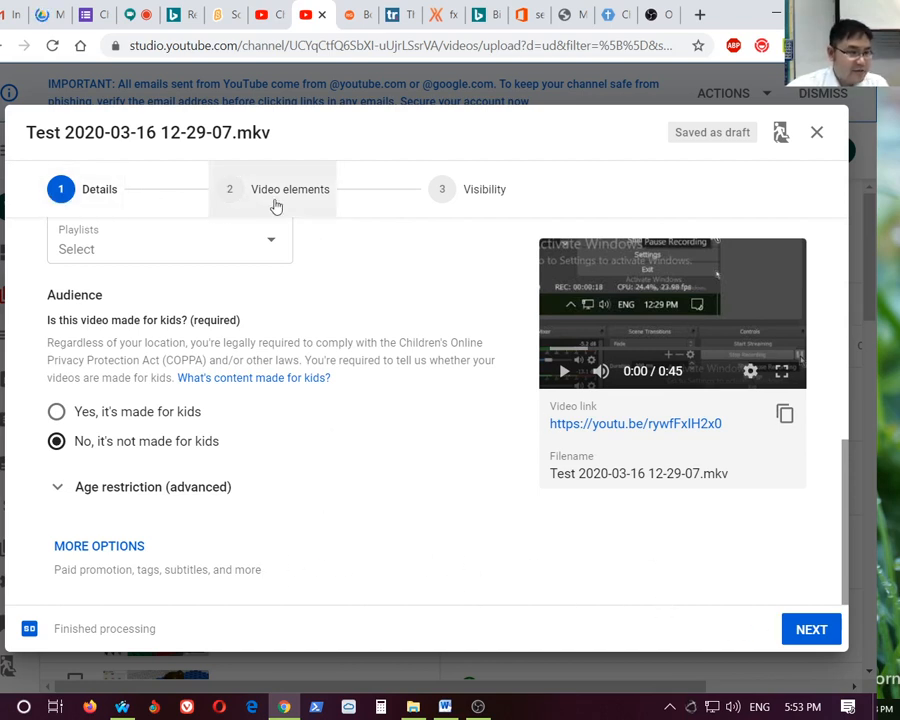
# - Skip the end screen and cards, set the visibility to Public, and publish the video
pyautogui.click(806, 626)
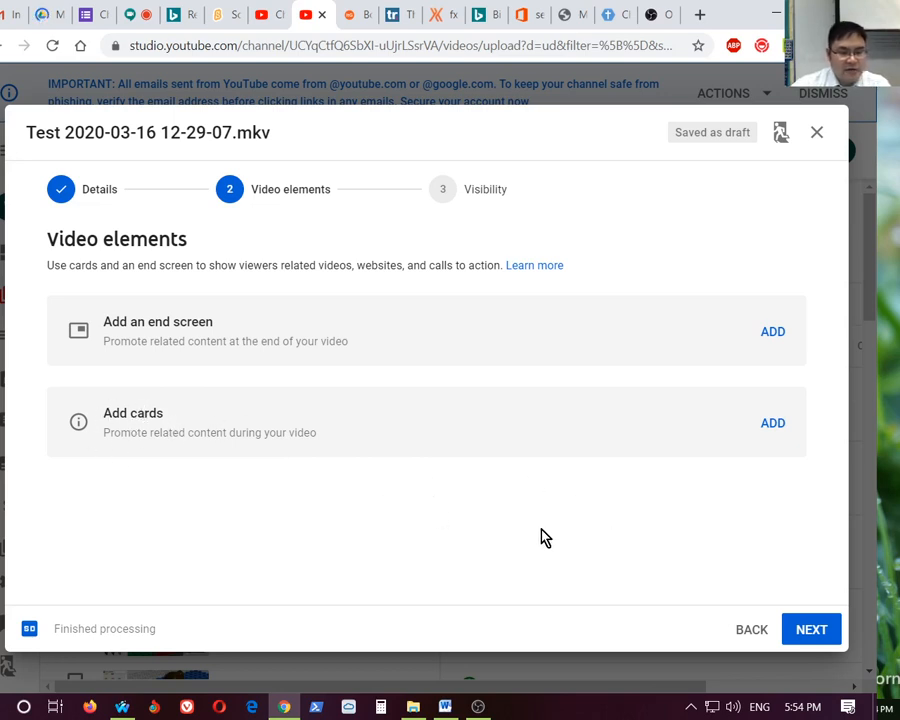
pyautogui.click(826, 632)
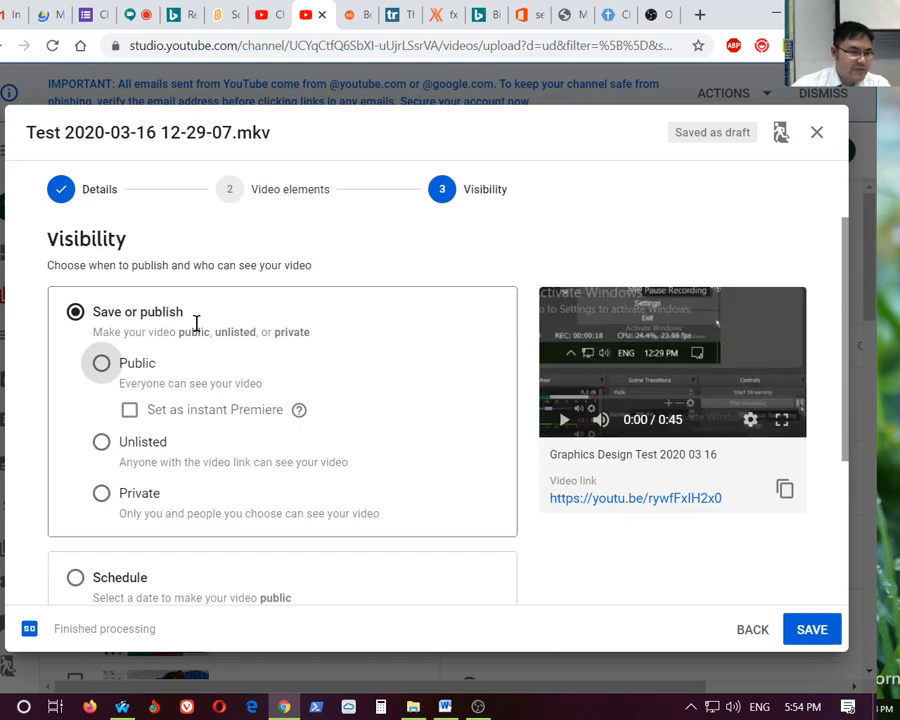
pyautogui.scroll(-3, 419, 443)
pyautogui.scroll(3, 410, 480)
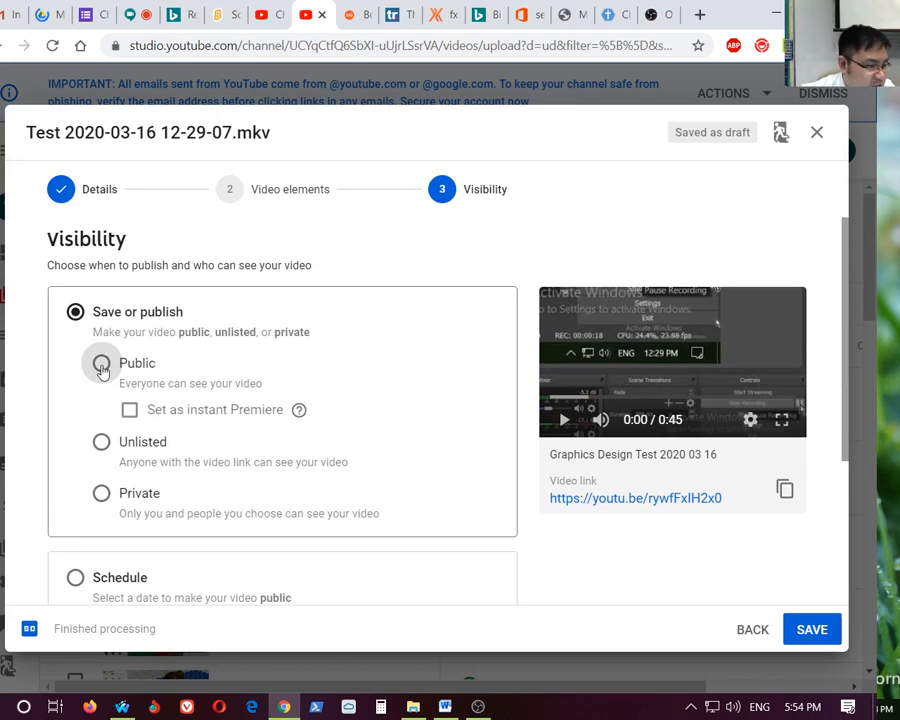
pyautogui.click(102, 366)
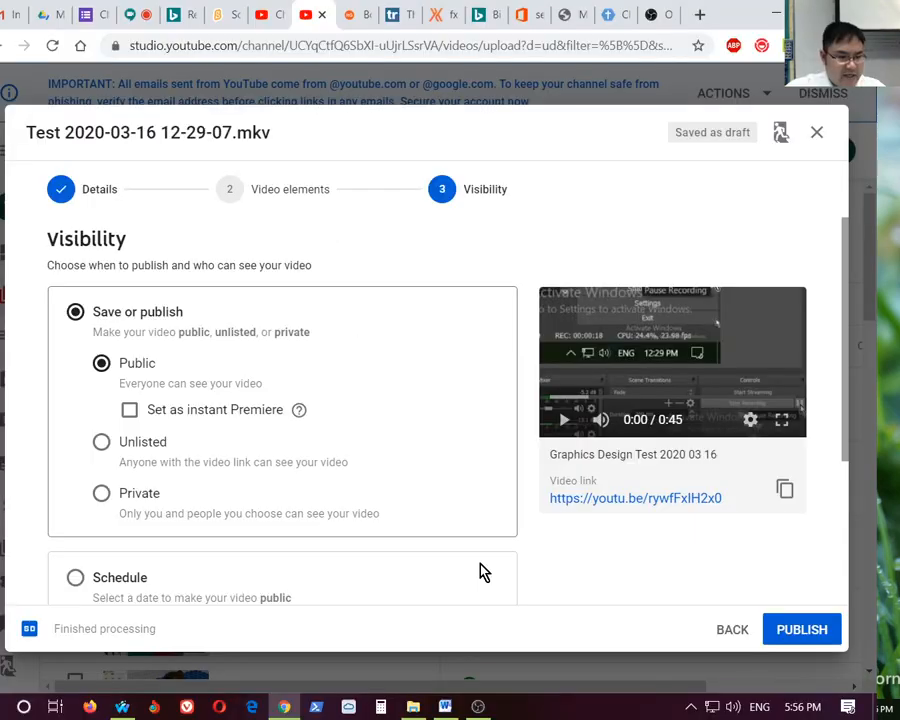
pyautogui.click(785, 645)
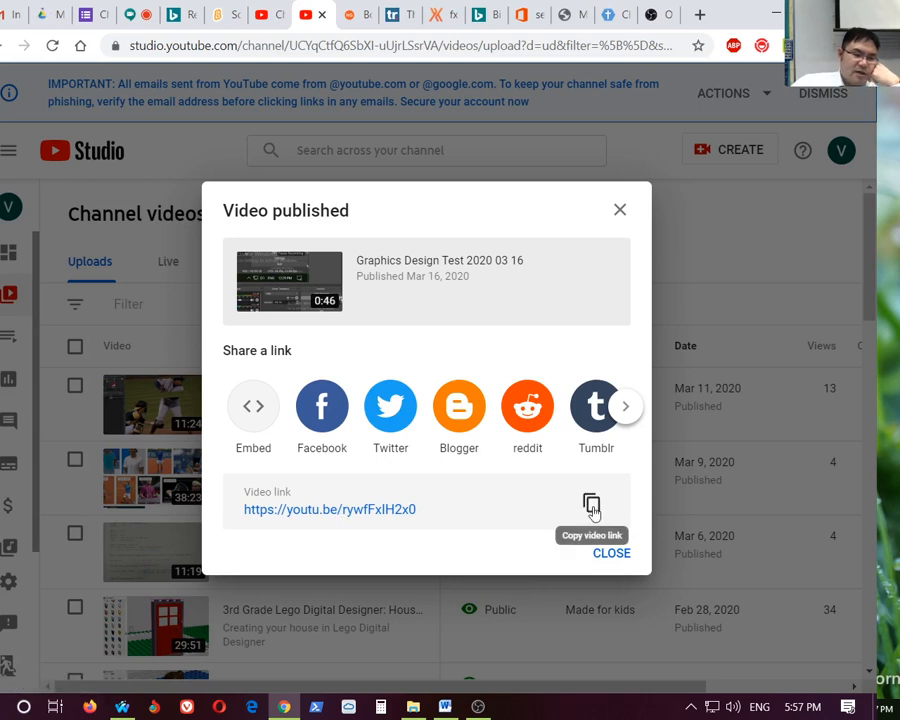
pyautogui.click(607, 560)
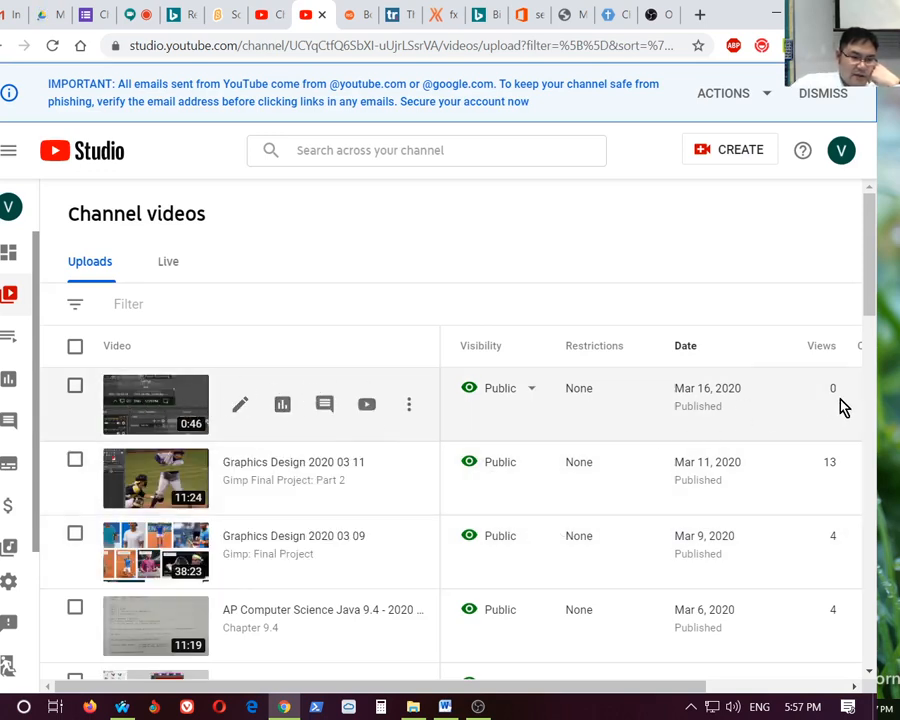
# - Permanently delete the uploaded Graphics Design Test 2020 03 16 video from the channel, acknowledging that deletion can't be undone
pyautogui.click(409, 410)
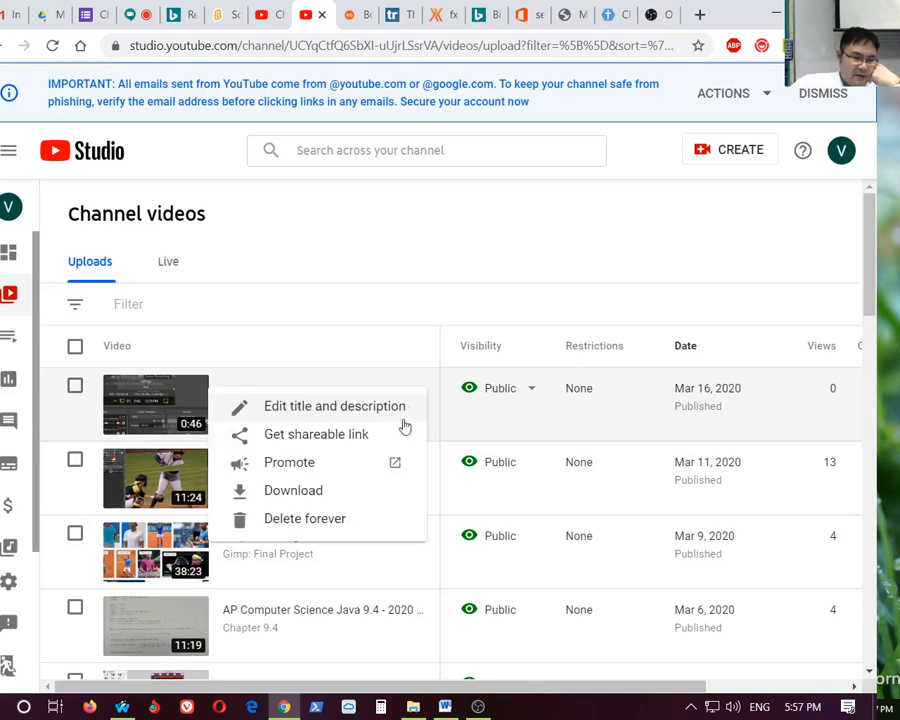
pyautogui.click(331, 521)
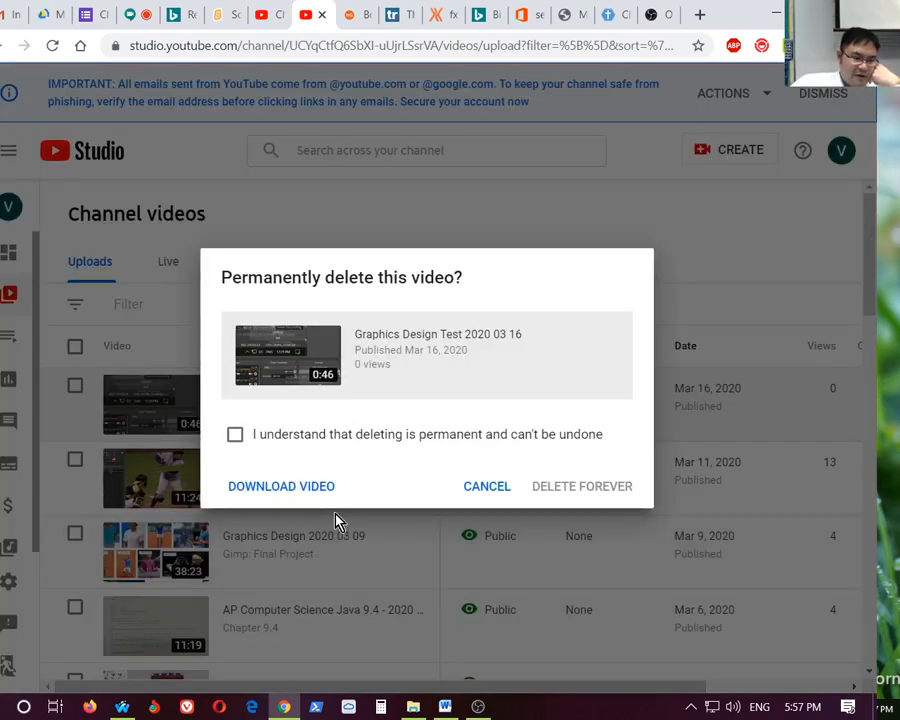
pyautogui.click(235, 434)
pyautogui.click(575, 498)
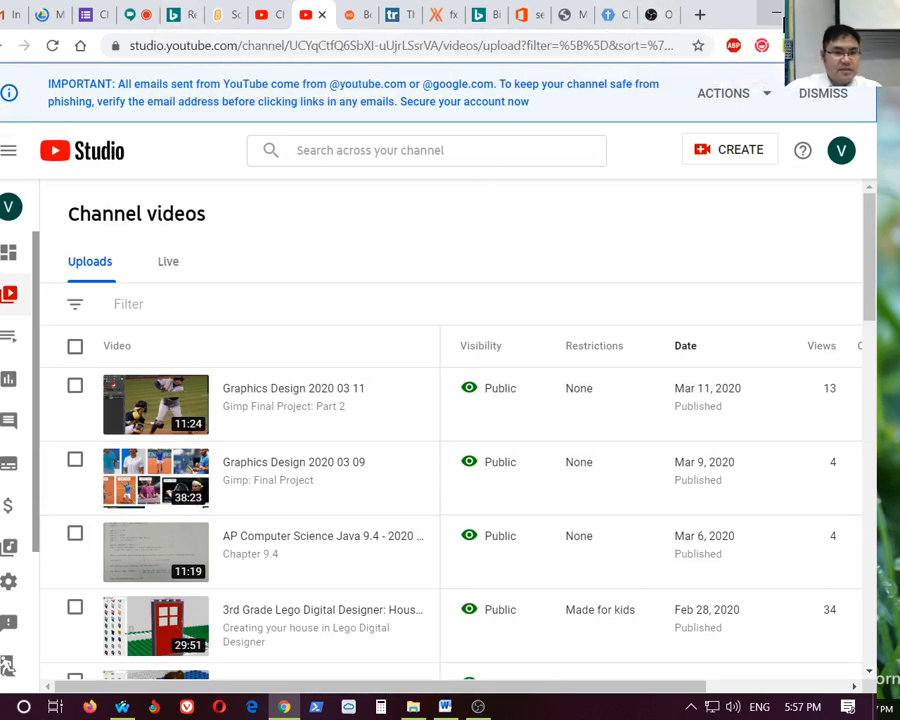
# - Minimise the browser and Captures windows and highlight the Google Drive and Google Classroom items in the Word outline
pyautogui.click(776, 12)
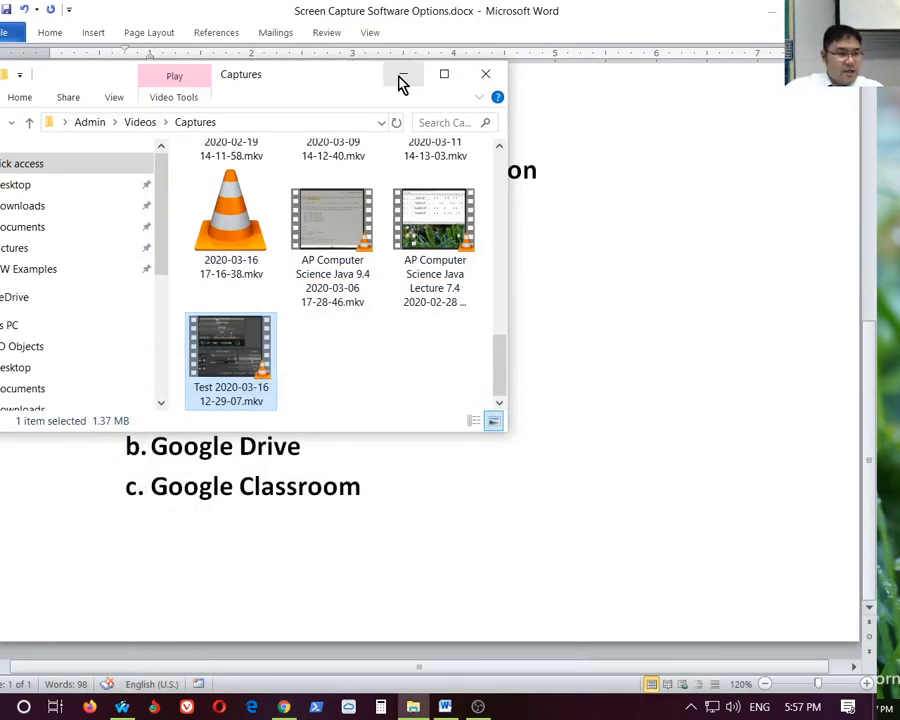
pyautogui.click(401, 80)
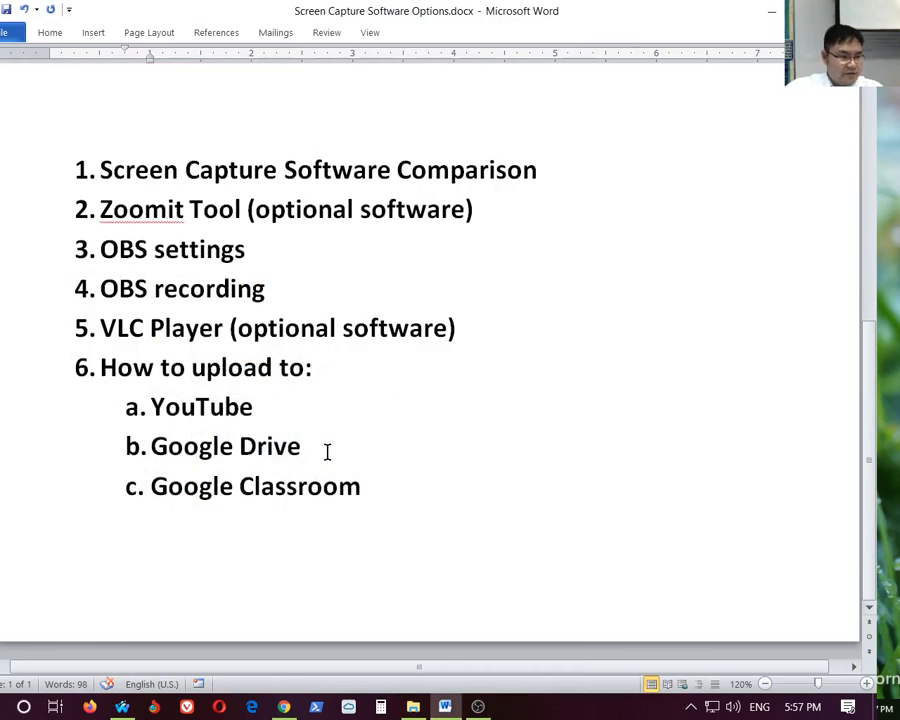
pyautogui.moveTo(320, 452); pyautogui.dragTo(130, 446)
pyautogui.moveTo(382, 484); pyautogui.dragTo(150, 488)
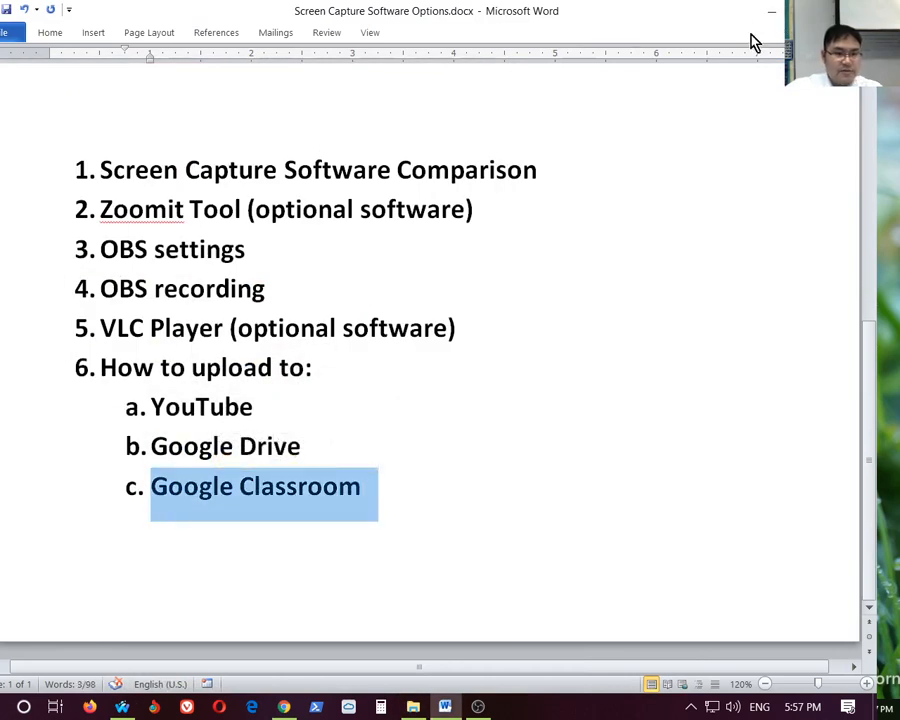
# - Minimise Word, switch to the browser window holding Google Drive, and go from the Meet Recordings folder to My Drive
pyautogui.click(779, 18)
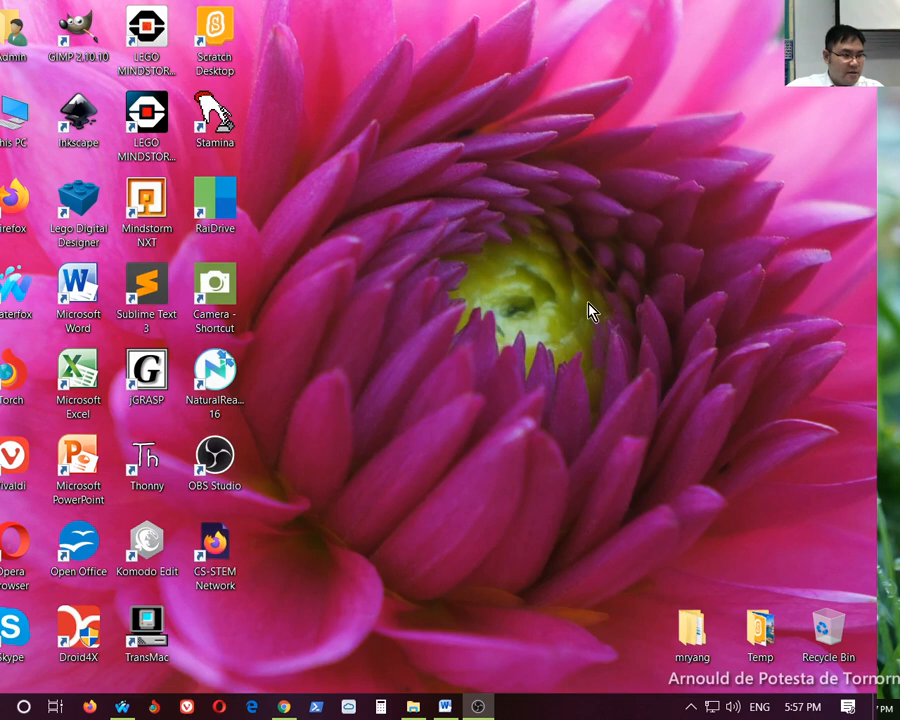
pyautogui.click(120, 707)
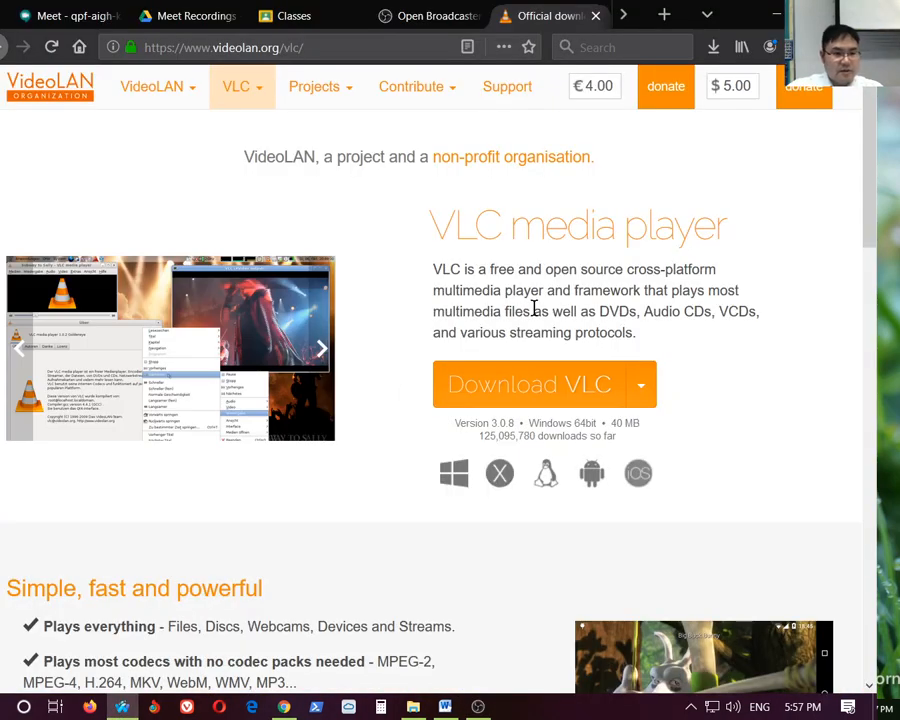
pyautogui.click(181, 24)
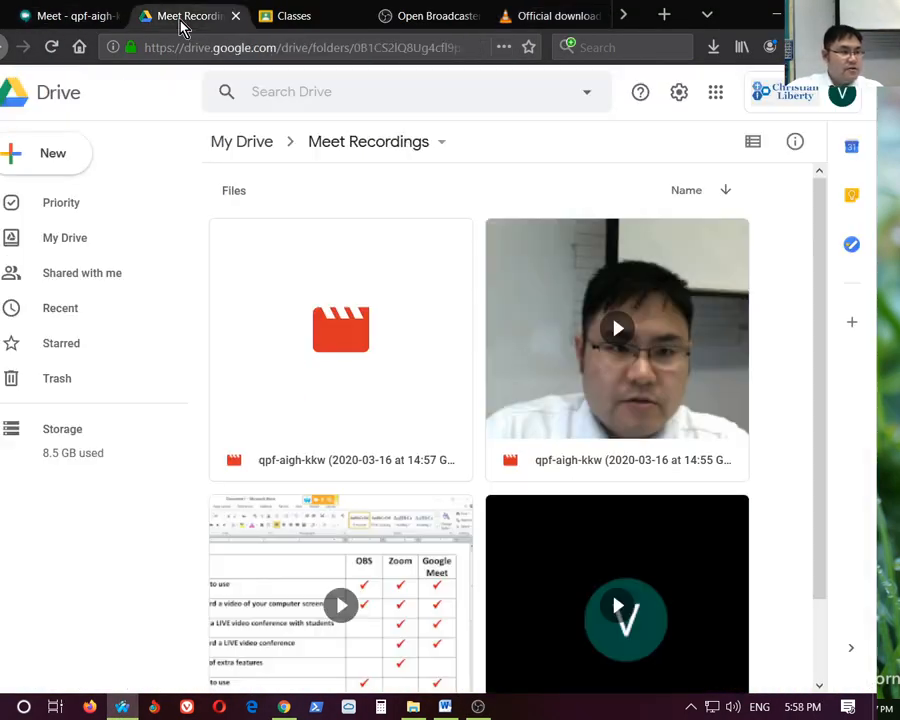
pyautogui.scroll(-2, 660, 370)
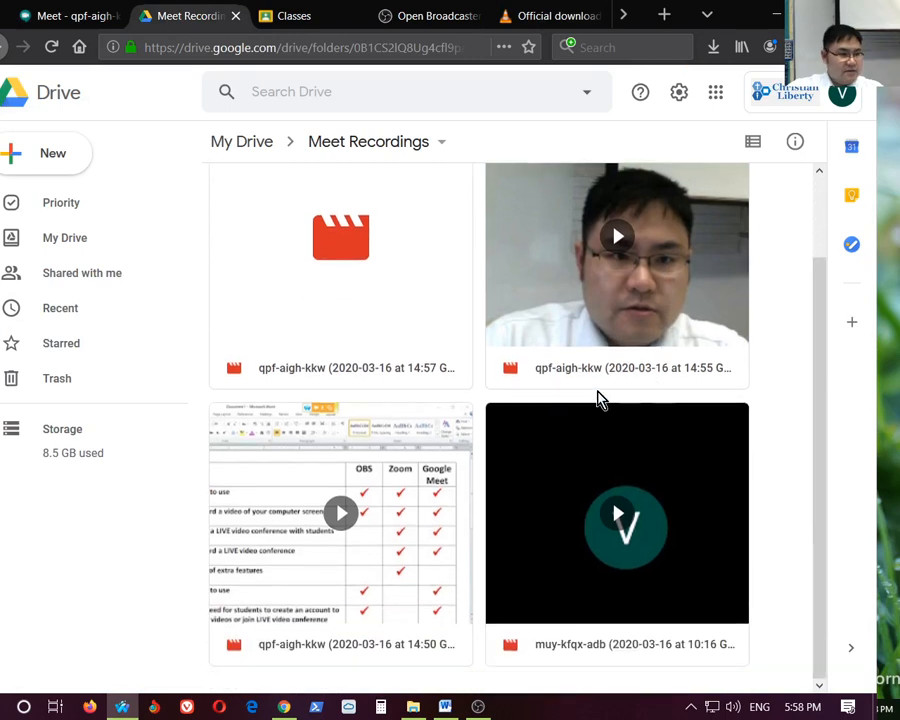
pyautogui.scroll(2, 599, 400)
pyautogui.click(242, 142)
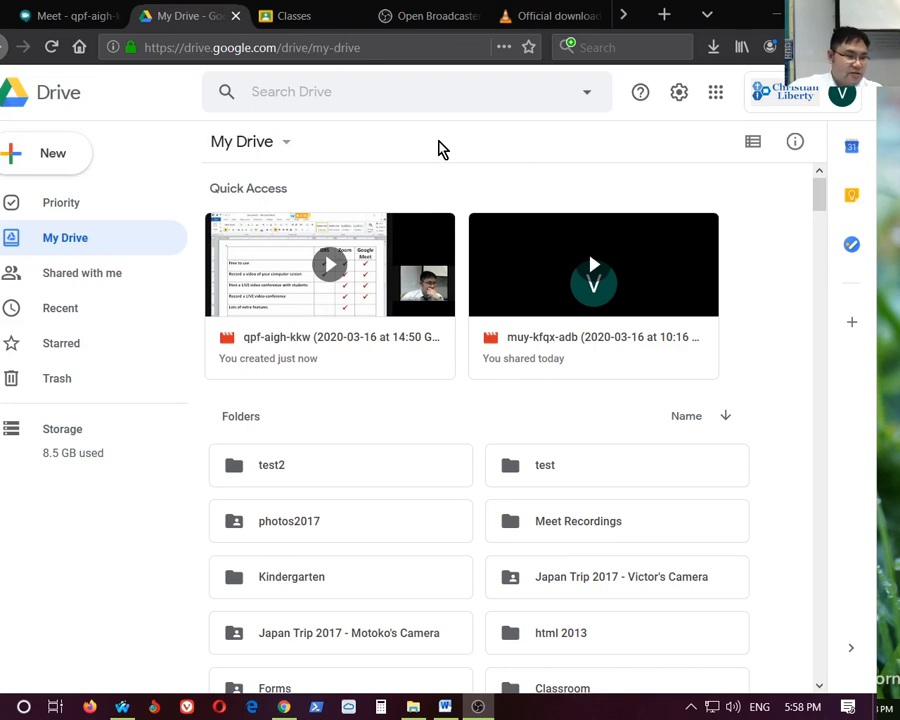
# - Look through the folders and files in My Drive and check the options for creating or uploading new items
pyautogui.scroll(-2, 508, 622)
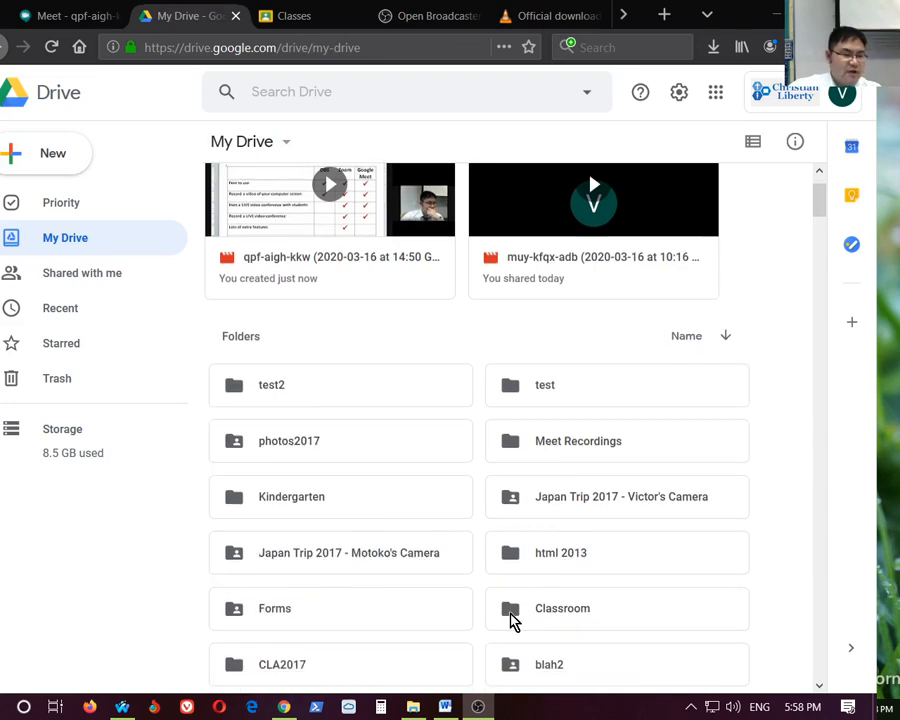
pyautogui.scroll(-1, 482, 630)
pyautogui.scroll(1, 460, 600)
pyautogui.scroll(2, 450, 580)
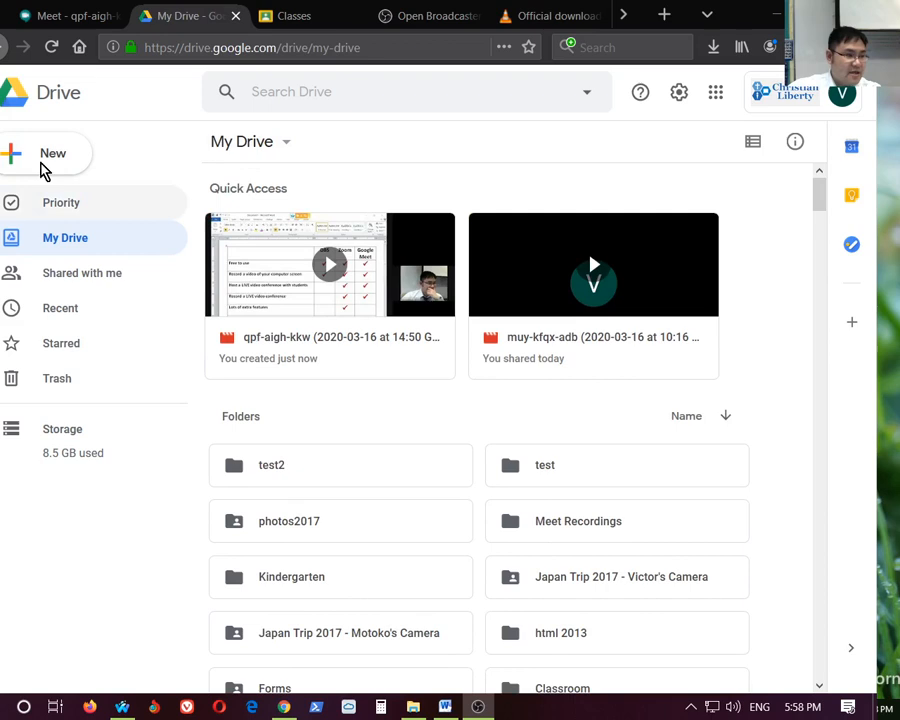
pyautogui.click(12, 155)
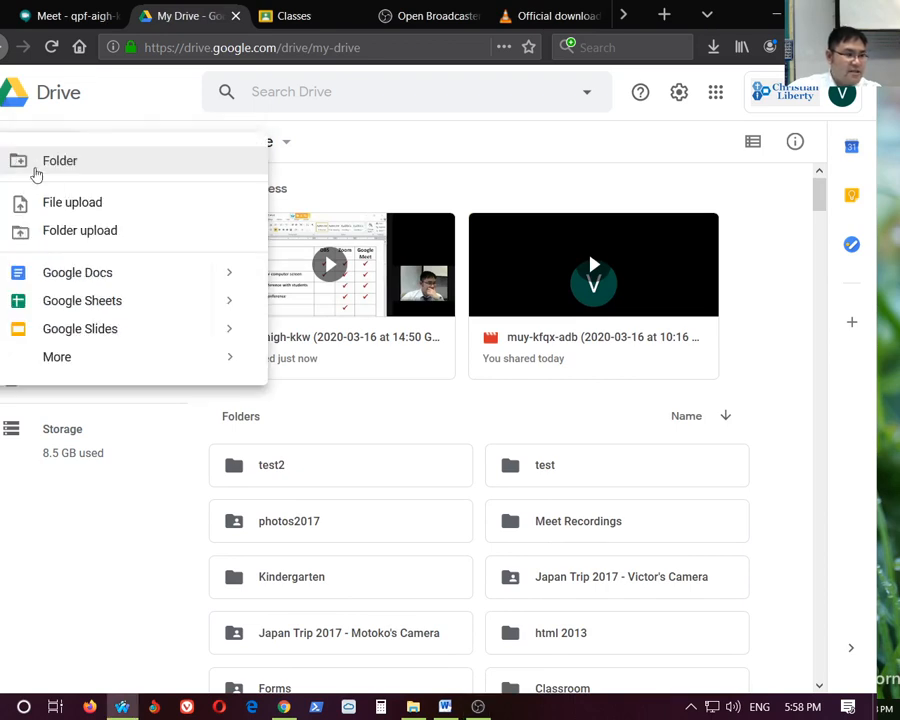
pyautogui.click(805, 476)
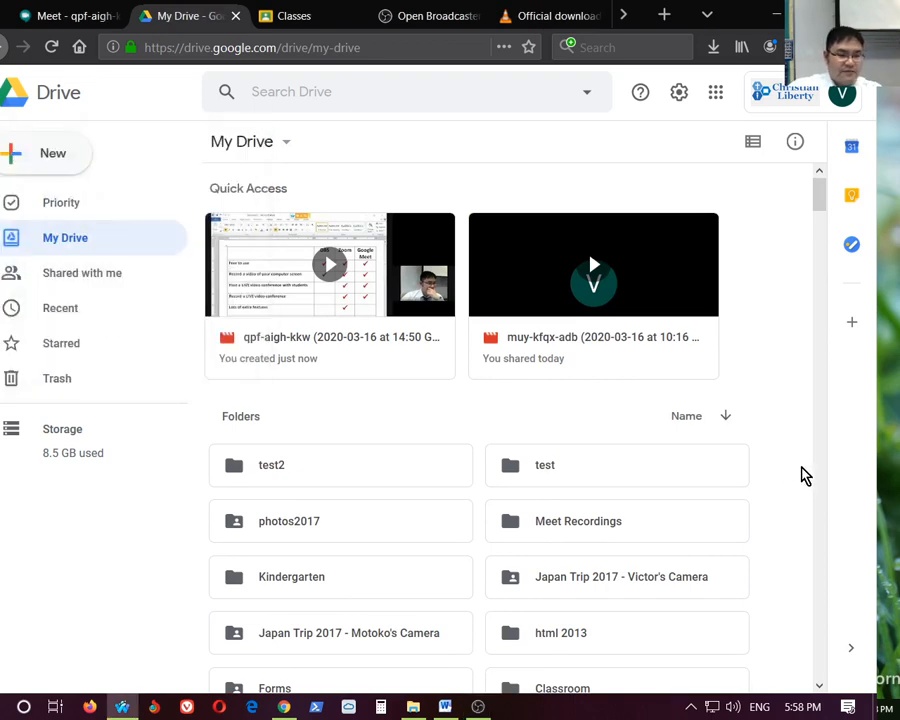
pyautogui.scroll(-6, 801, 472)
pyautogui.scroll(4, 795, 474)
pyautogui.scroll(-2, 623, 518)
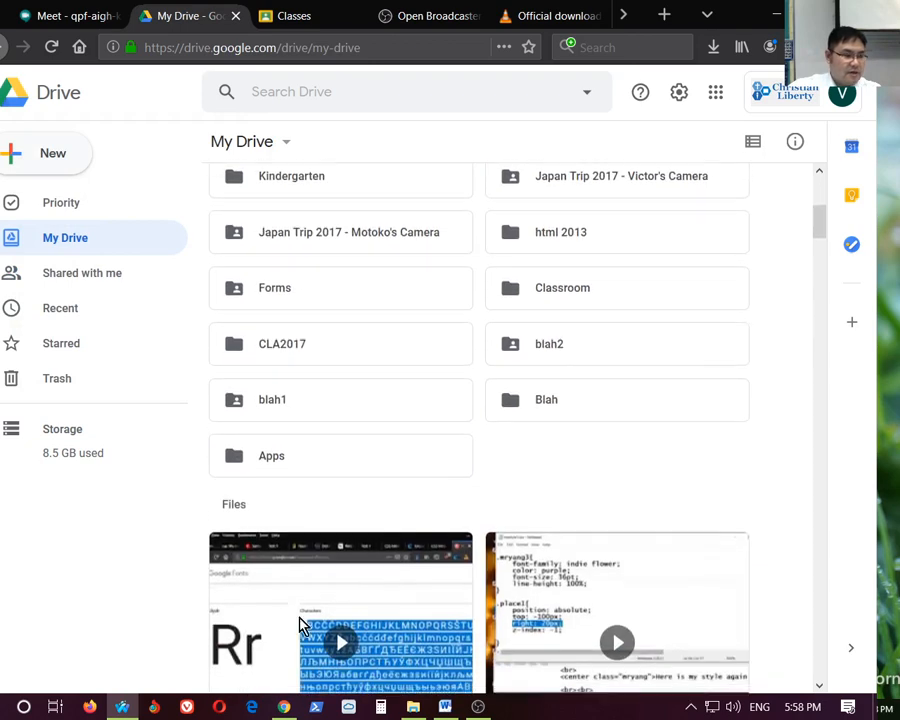
pyautogui.scroll(4, 436, 567)
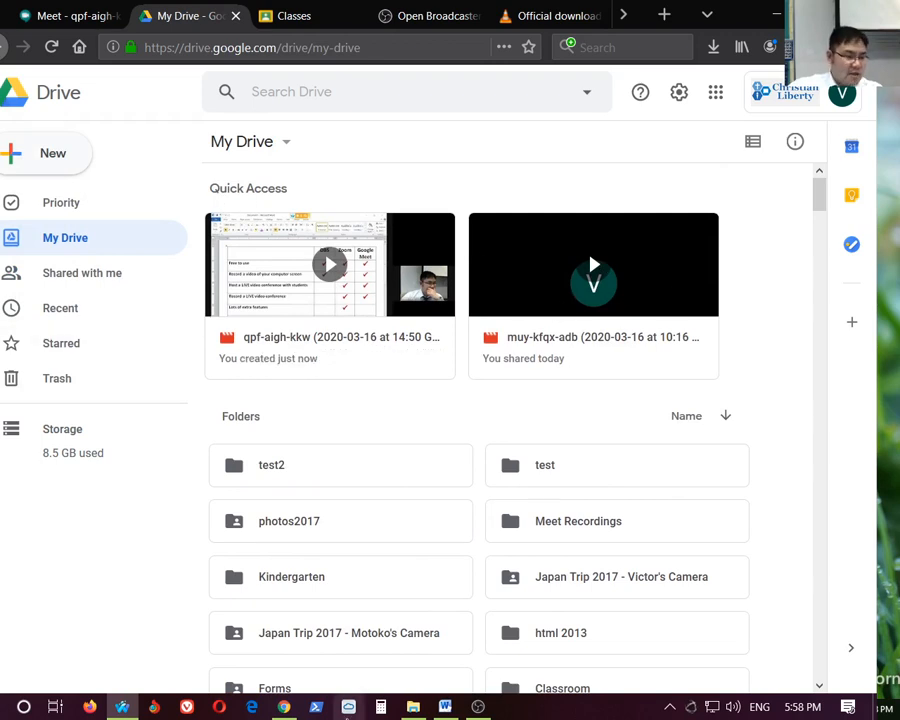
# - Bring up the Captures folder window over My Drive and minimise it again
pyautogui.click(414, 708)
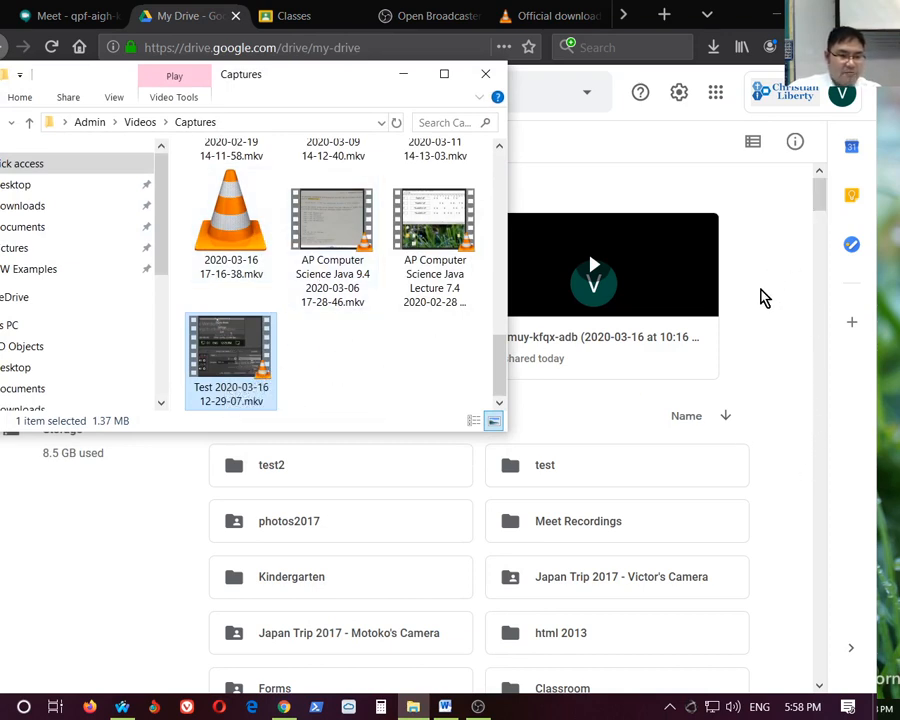
pyautogui.click(405, 74)
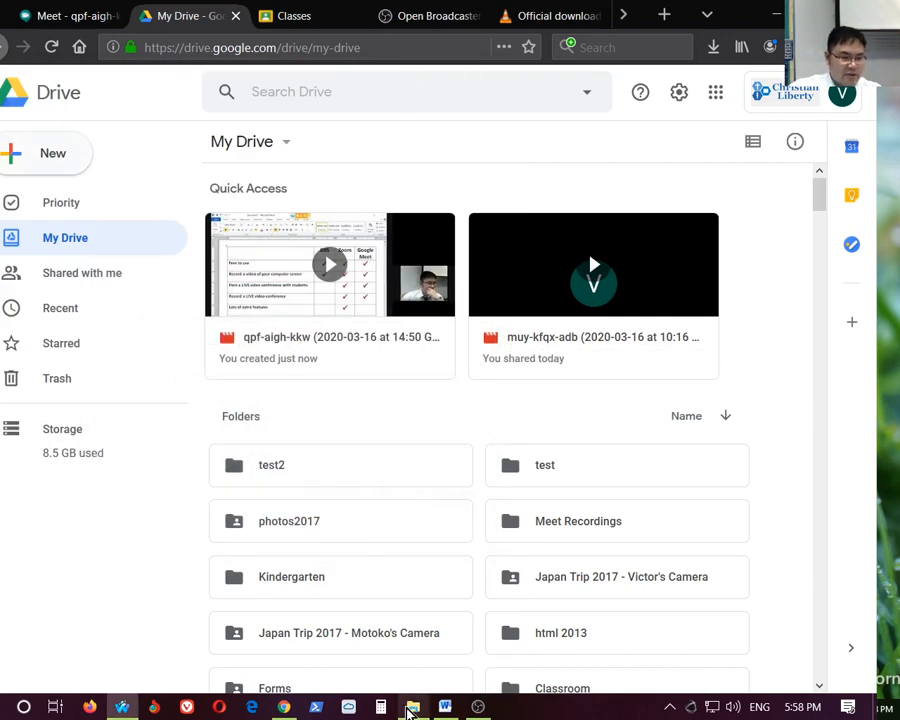
pyautogui.click(413, 706)
pyautogui.moveTo(237, 348); pyautogui.dragTo(635, 435)
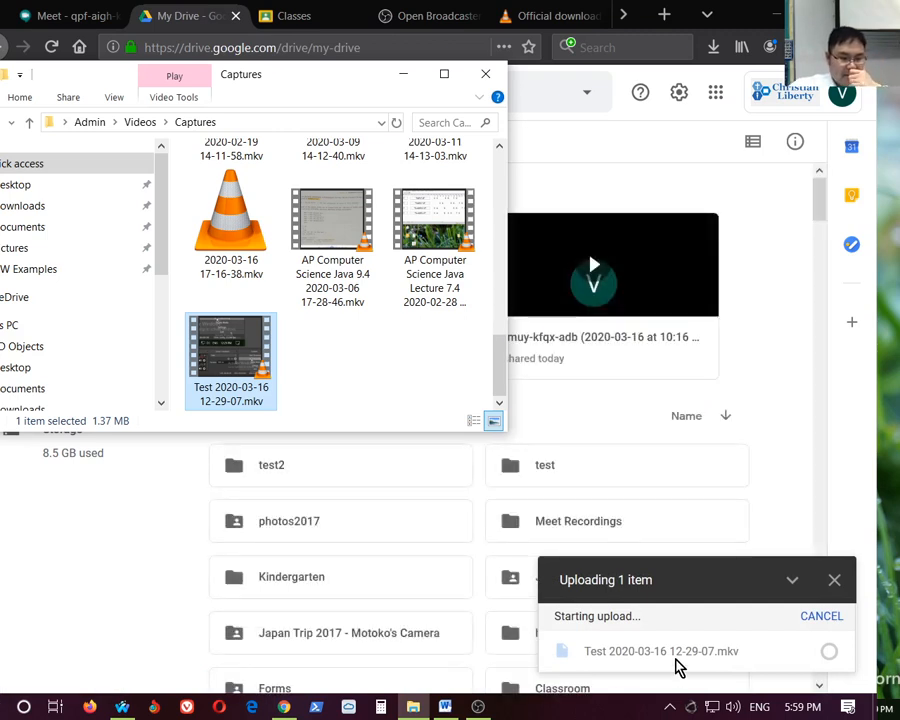
pyautogui.click(401, 78)
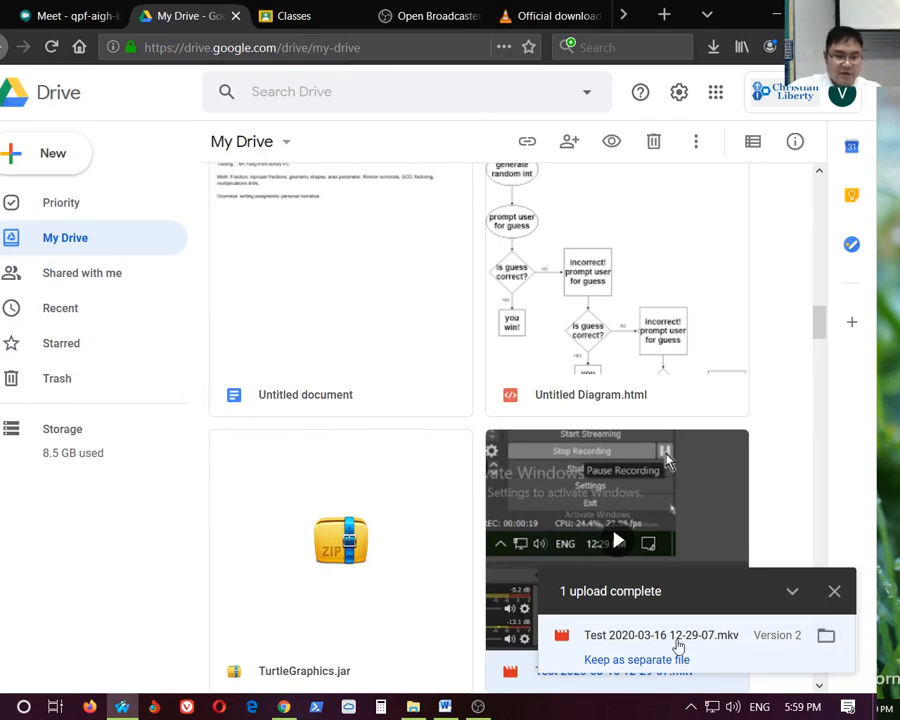
pyautogui.click(826, 637)
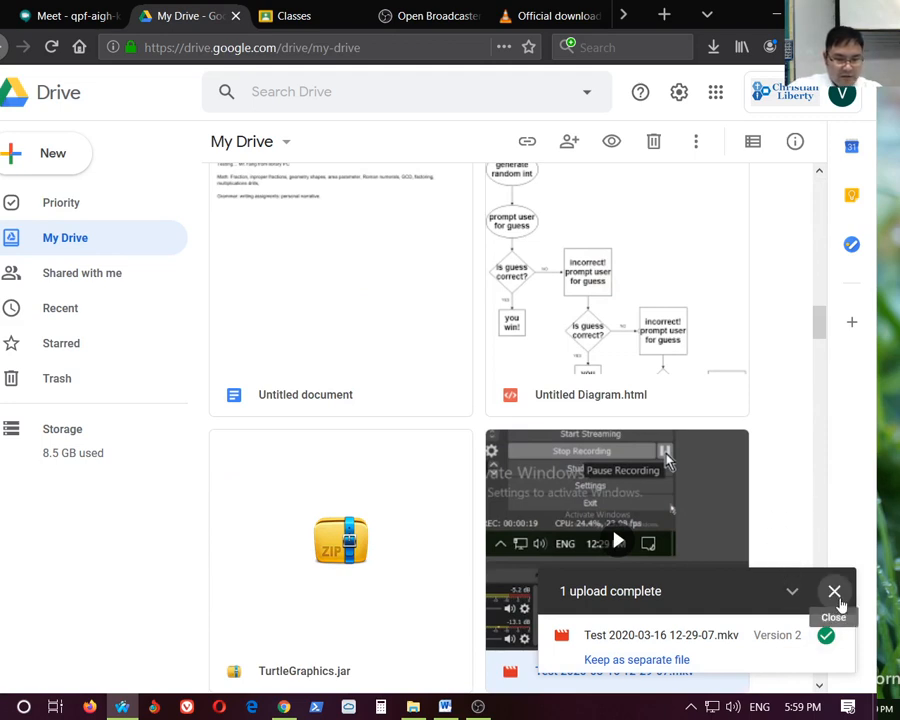
pyautogui.click(836, 592)
pyautogui.scroll(-2, 760, 578)
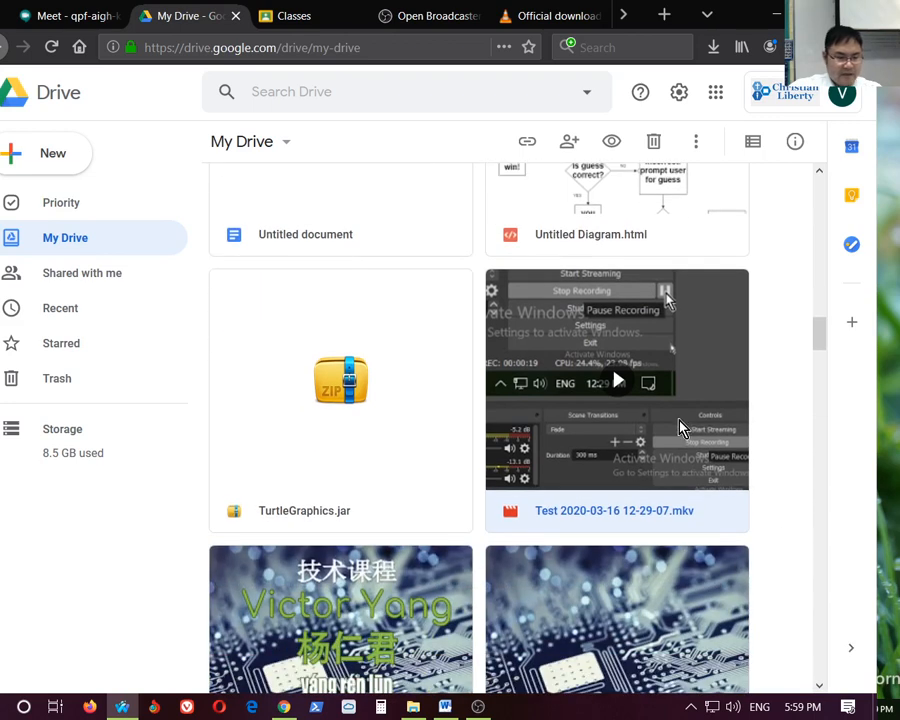
pyautogui.scroll(1, 620, 430)
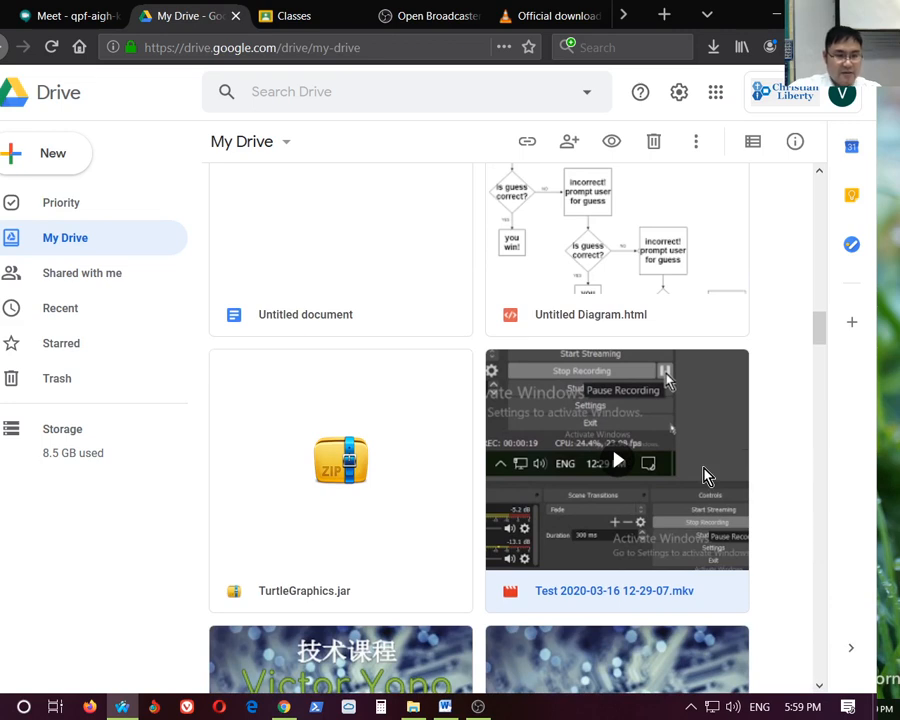
pyautogui.rightClick(537, 415)
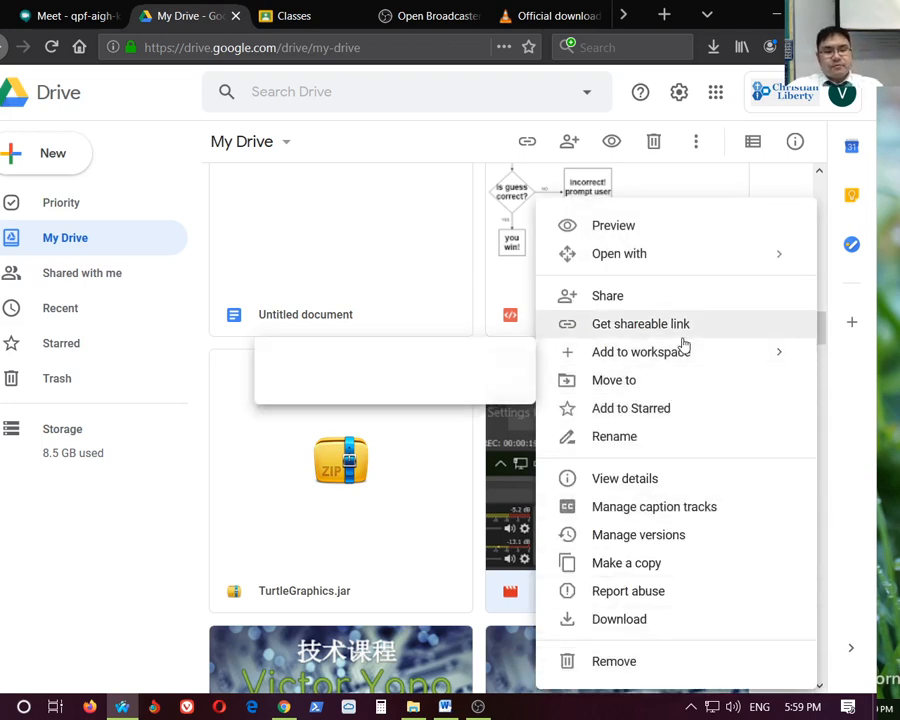
pyautogui.click(627, 297)
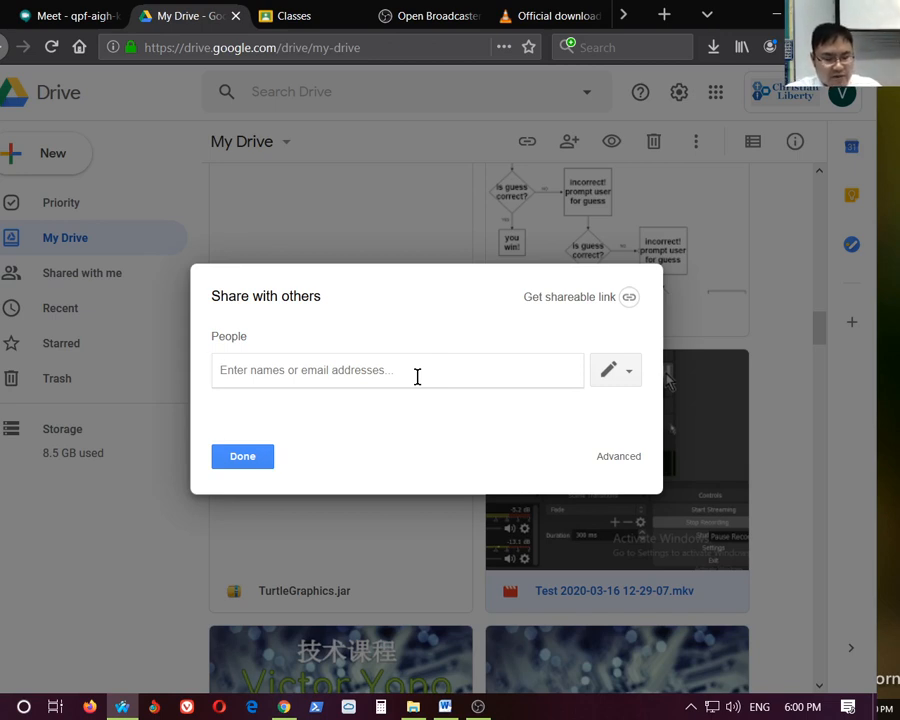
pyautogui.write('ab')
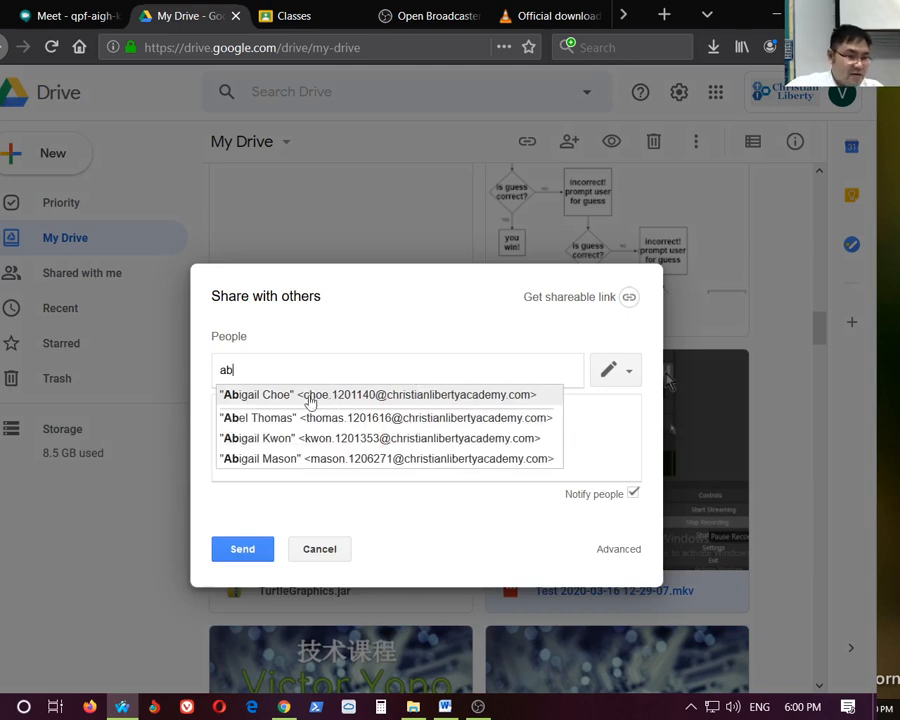
pyautogui.press('BackSpace')
pyautogui.write('vic')
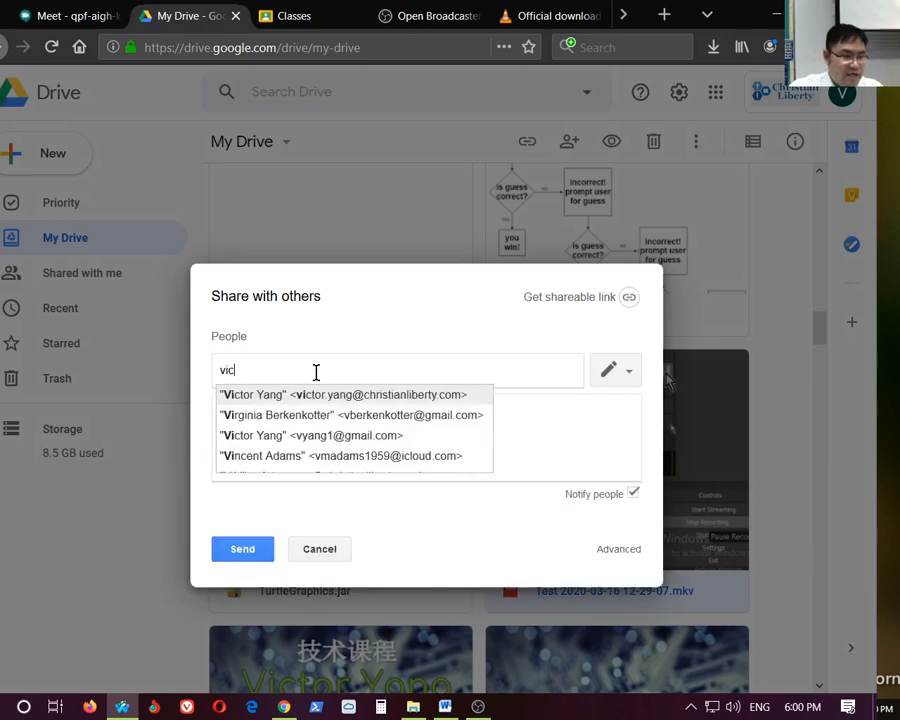
pyautogui.click(433, 400)
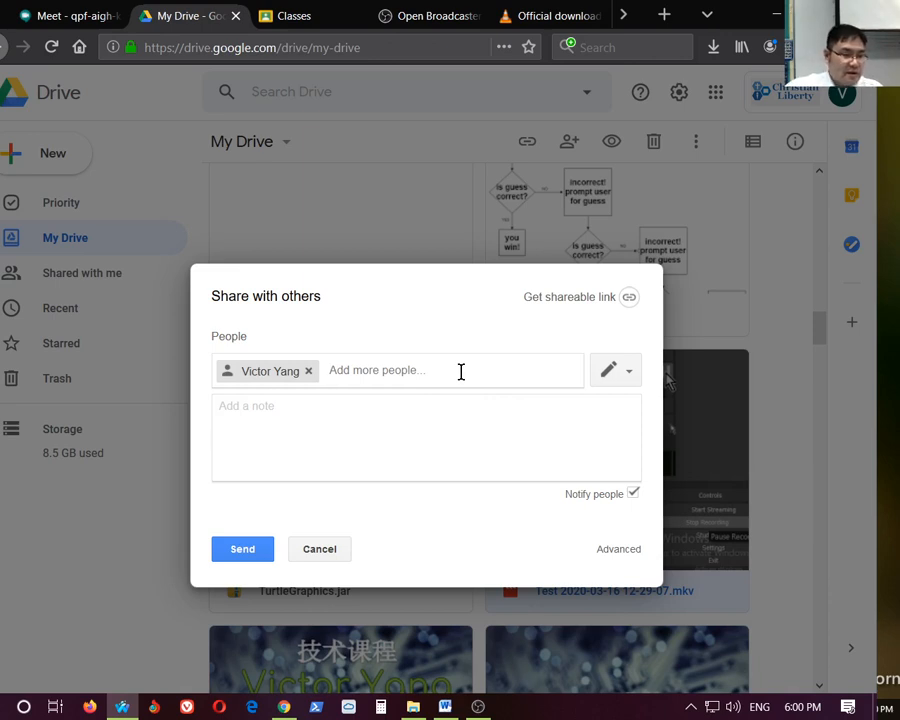
pyautogui.click(452, 438)
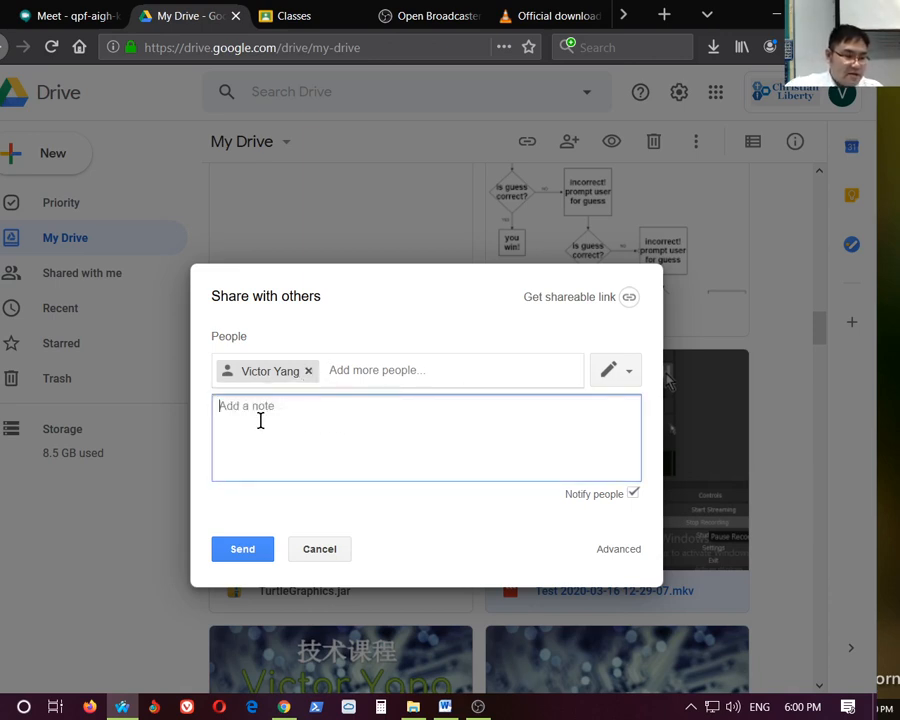
pyautogui.write('dasfdaf')
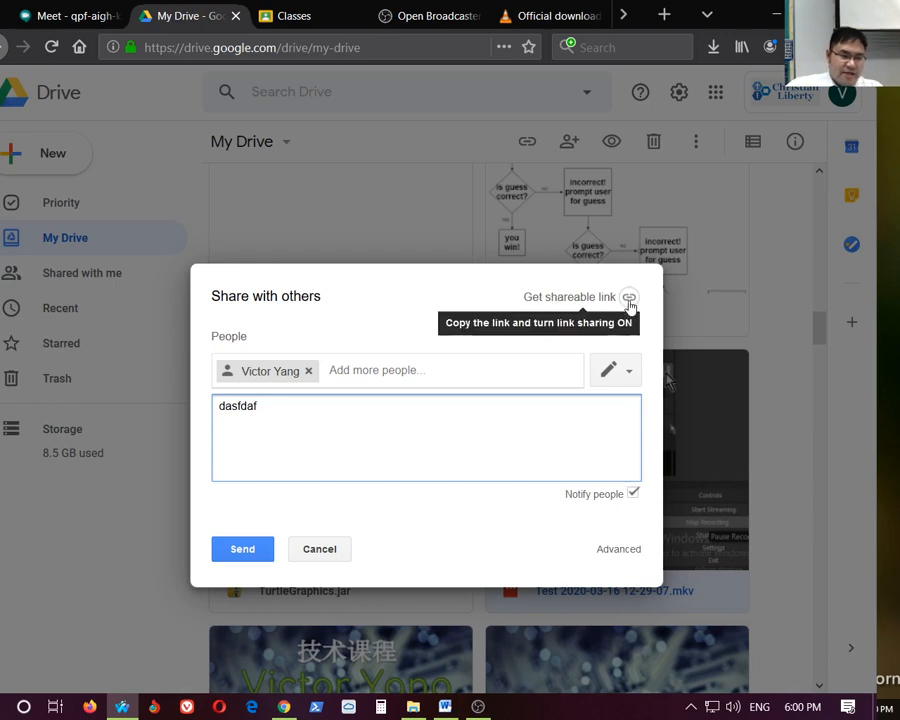
# - Open the advanced sharing settings for the video, cancel the pending invitation, and close the settings
pyautogui.click(617, 550)
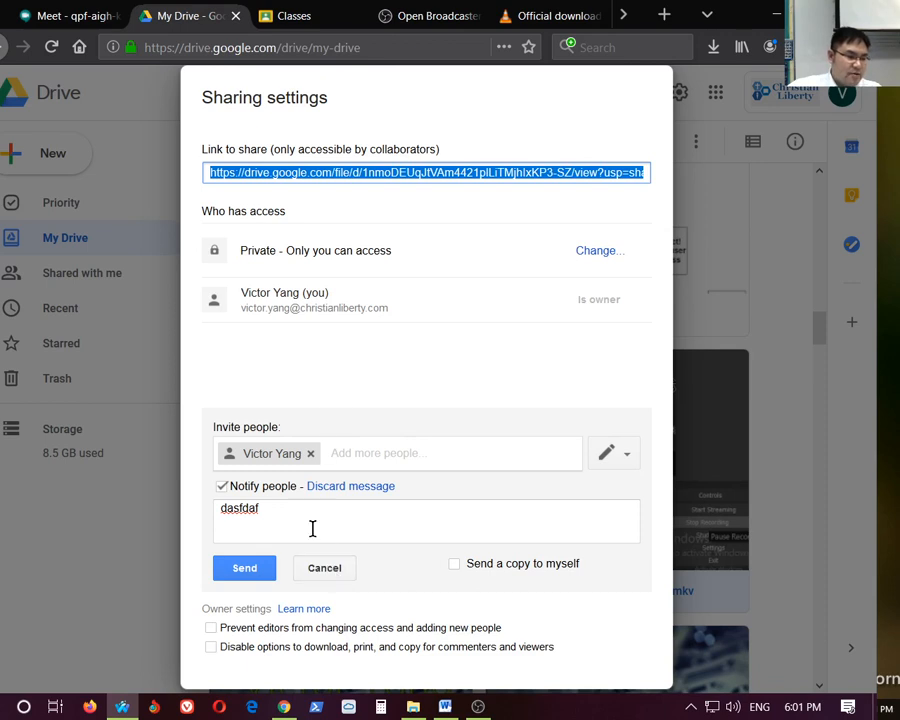
pyautogui.click(322, 572)
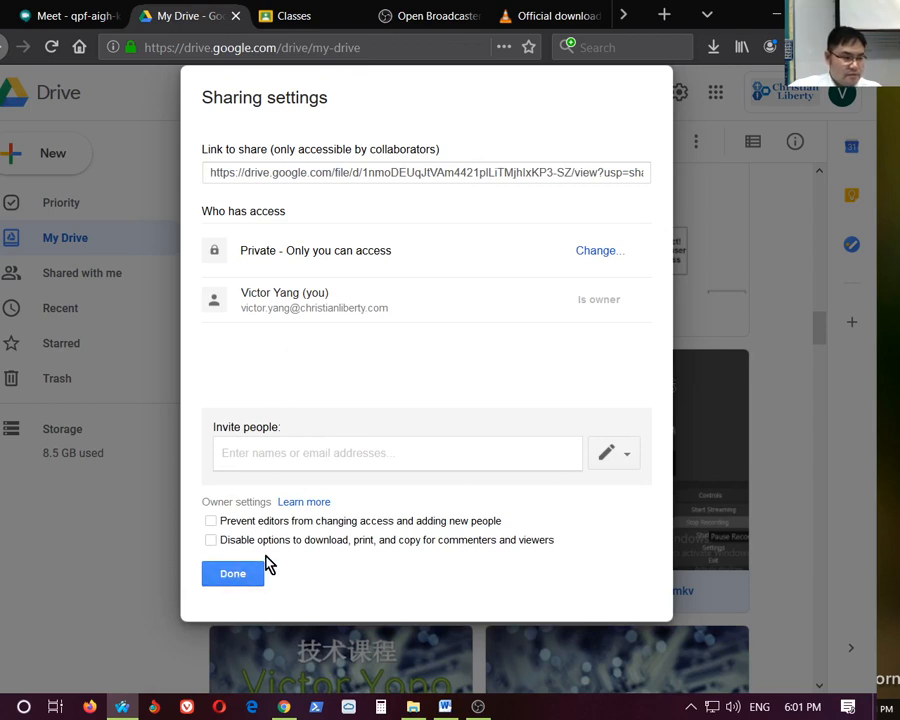
pyautogui.click(233, 575)
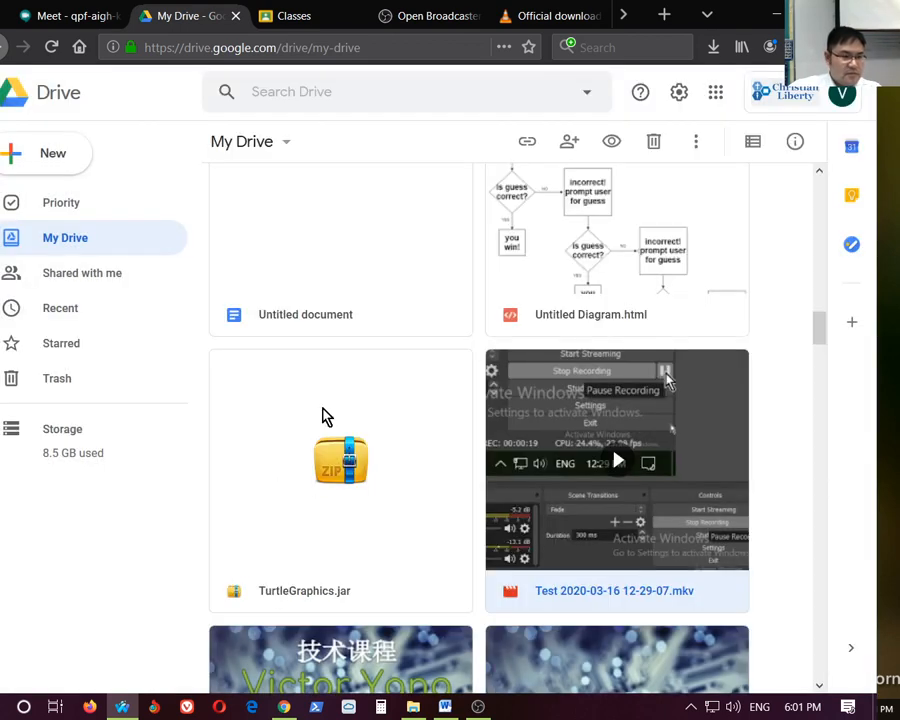
# - Switch from My Drive to Google Classroom and look over the stream of the Intro to Programming (Python) class
pyautogui.scroll(5, 456, 205)
pyautogui.scroll(10, 400, 228)
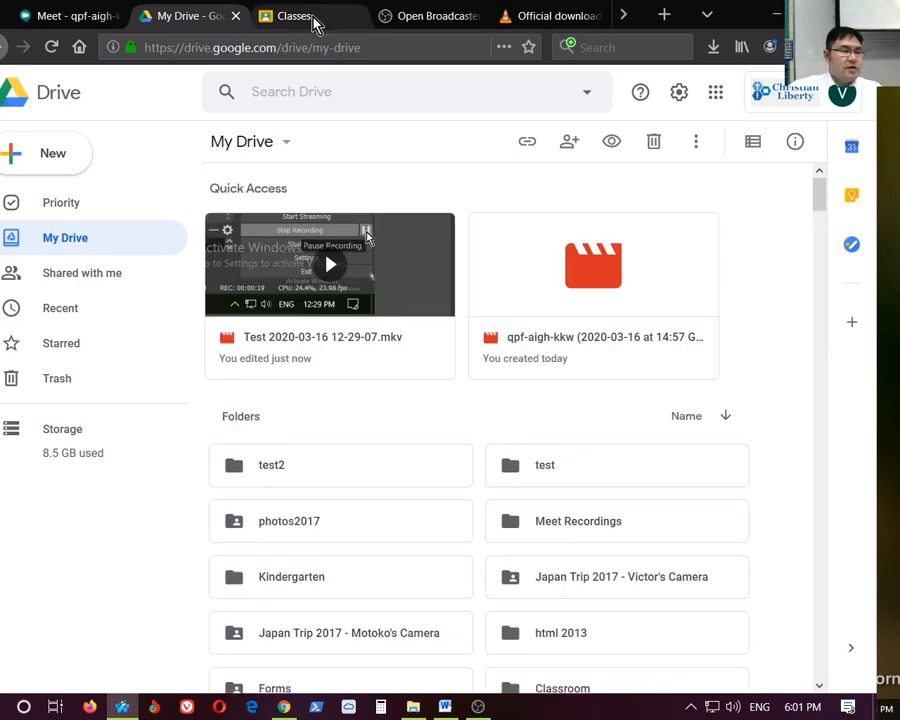
pyautogui.click(311, 18)
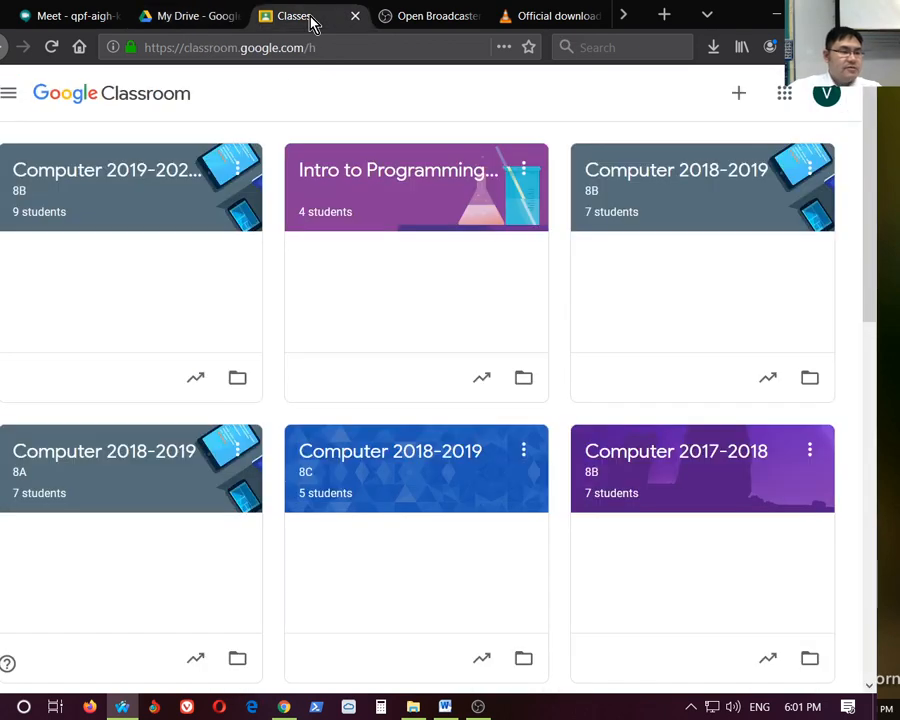
pyautogui.click(389, 185)
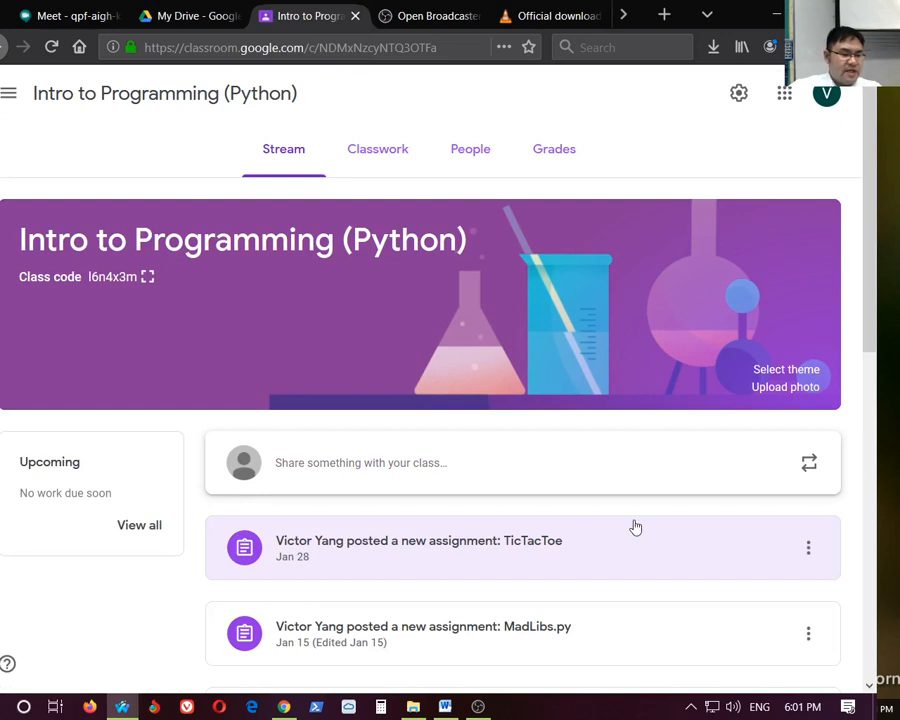
pyautogui.scroll(-2, 634, 528)
pyautogui.scroll(2, 634, 527)
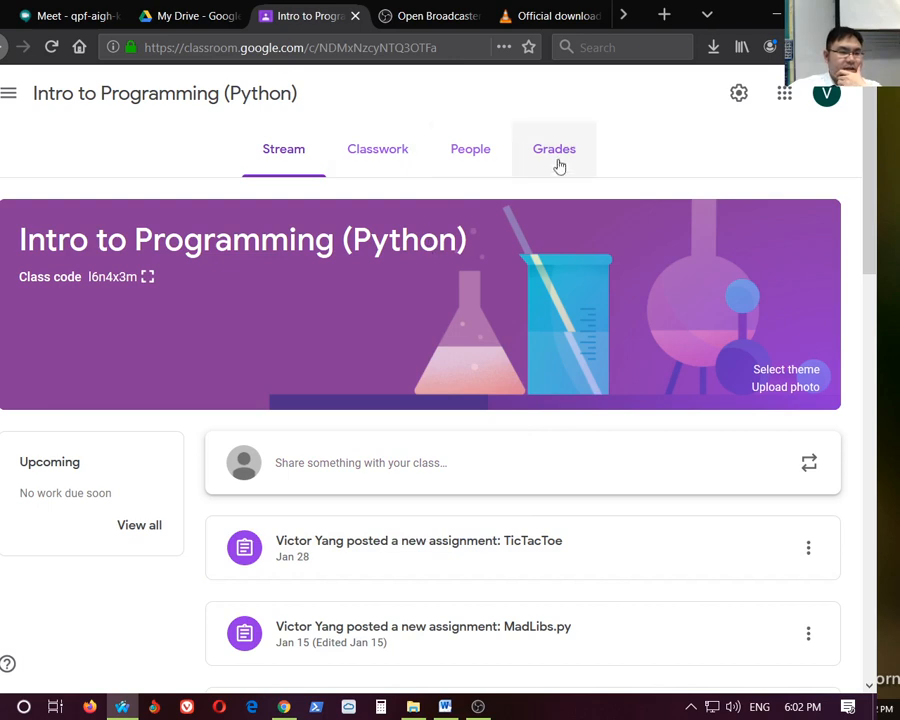
# - Return to the Google Classroom class list and look through all the classes
pyautogui.click(34, 77)
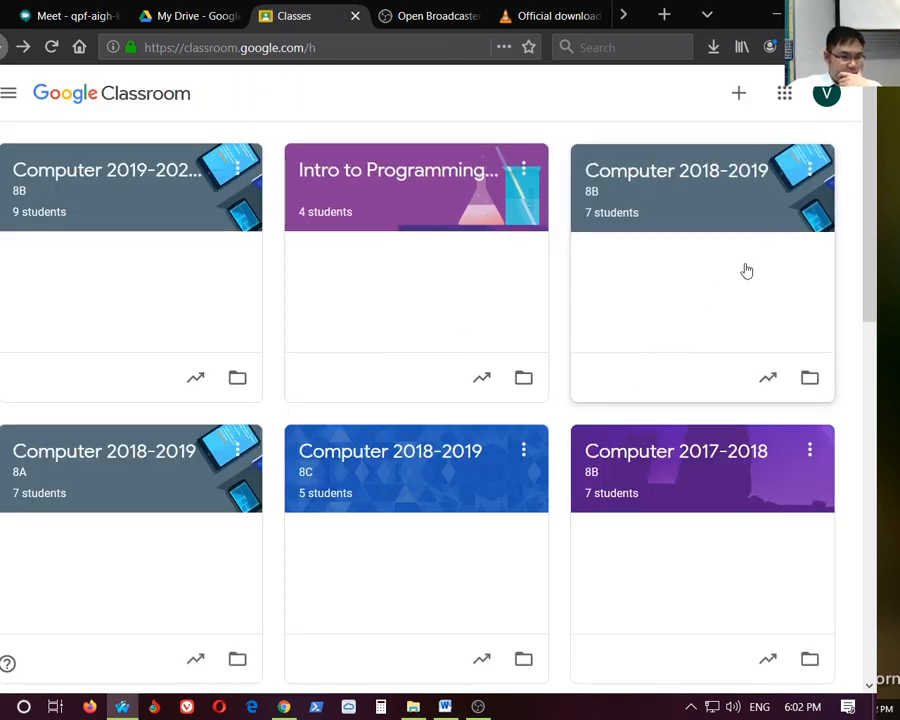
pyautogui.scroll(-1, 708, 306)
pyautogui.scroll(-7, 708, 306)
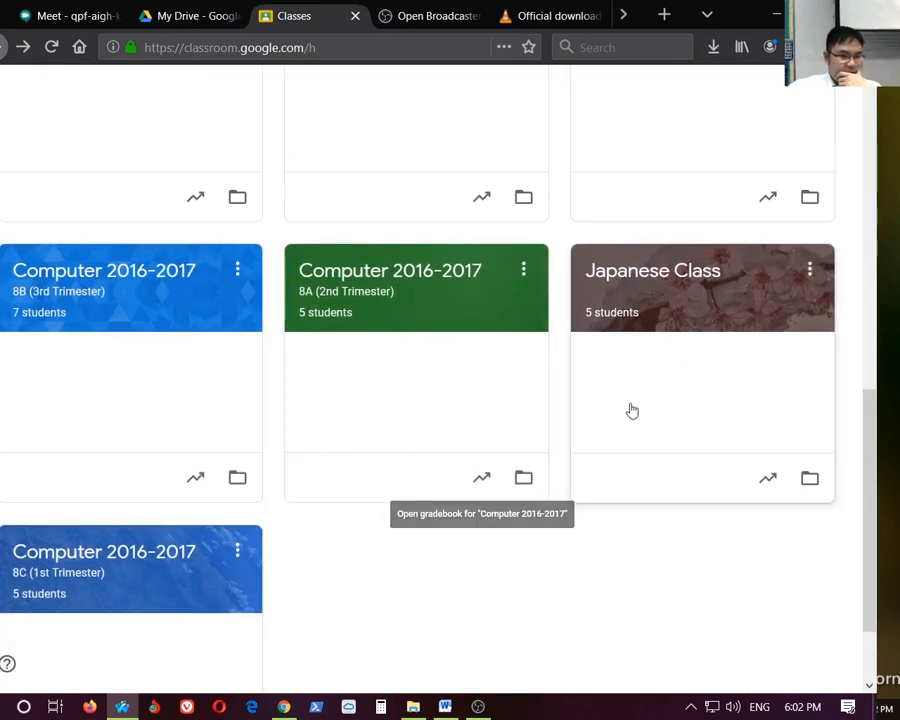
pyautogui.scroll(2, 700, 445)
pyautogui.scroll(5, 683, 446)
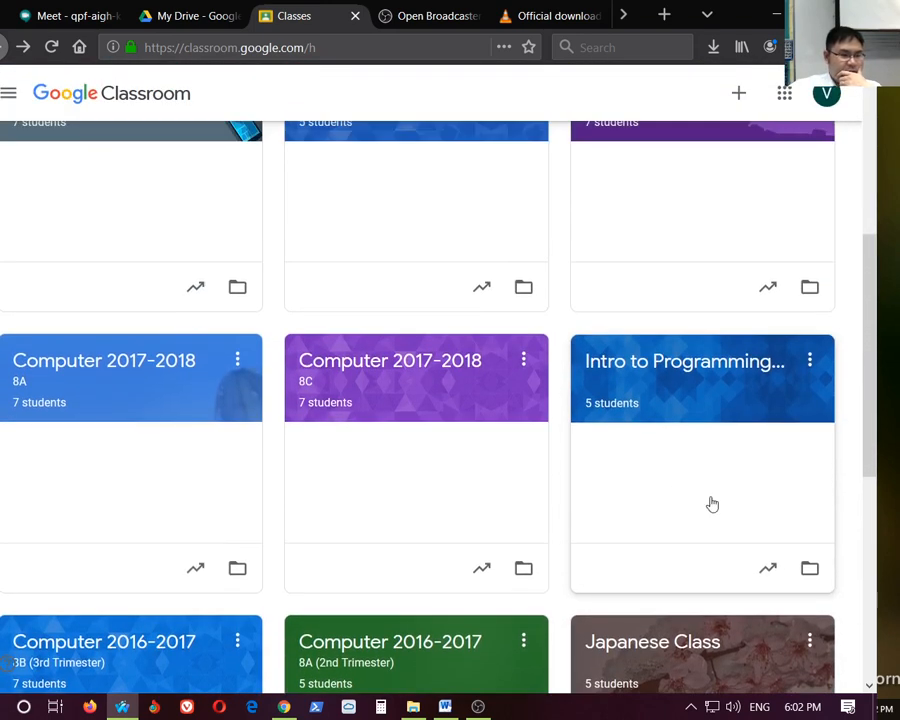
pyautogui.scroll(-10, 658, 520)
pyautogui.scroll(12, 281, 446)
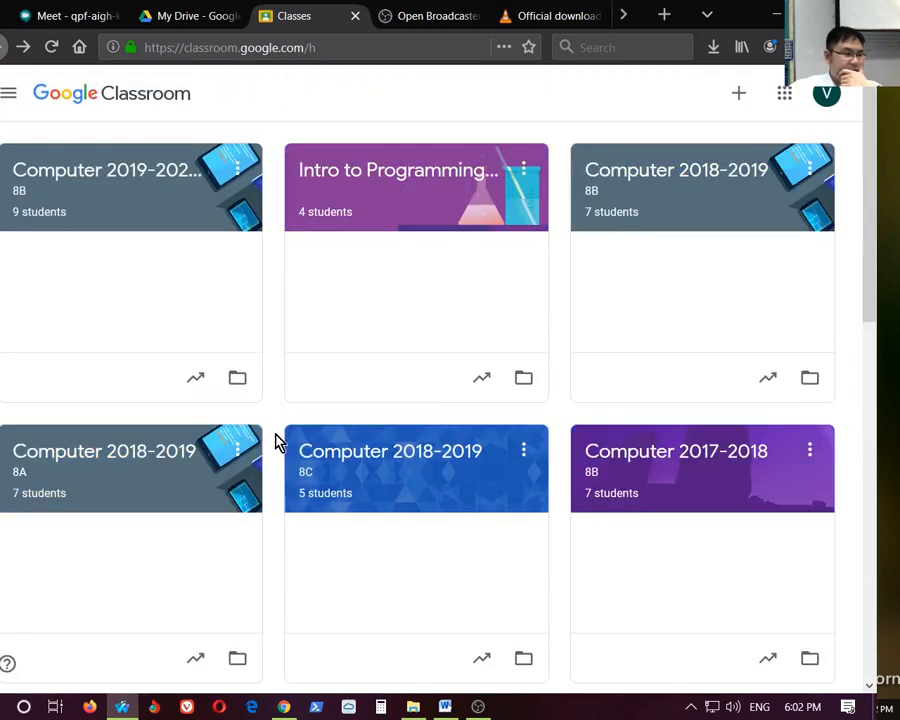
# - Reopen the Intro to Programming (Python) class, check its classwork list, and return to its stream
pyautogui.click(428, 206)
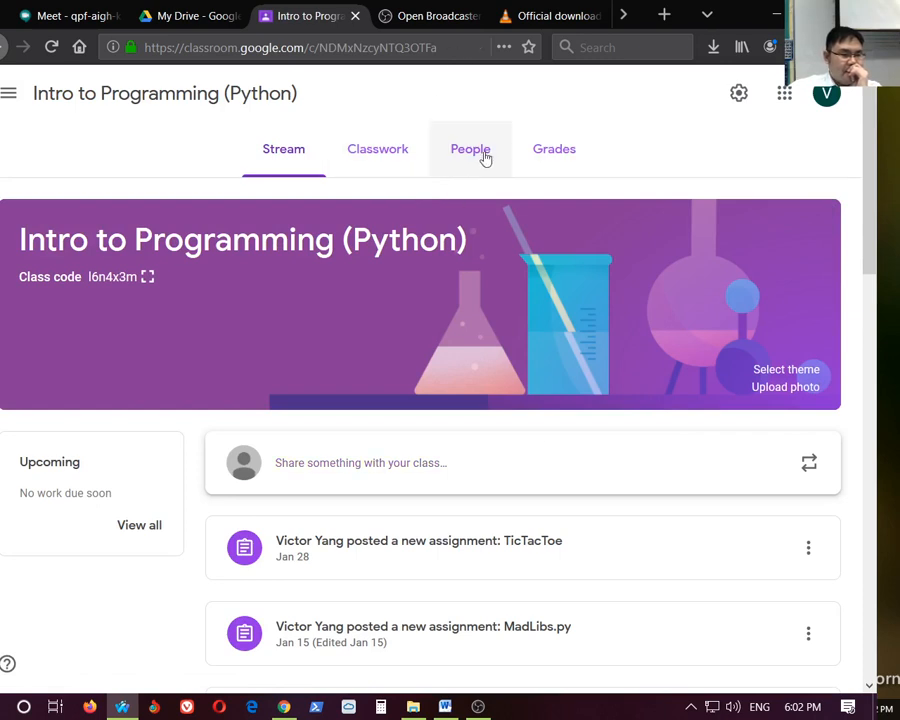
pyautogui.click(369, 160)
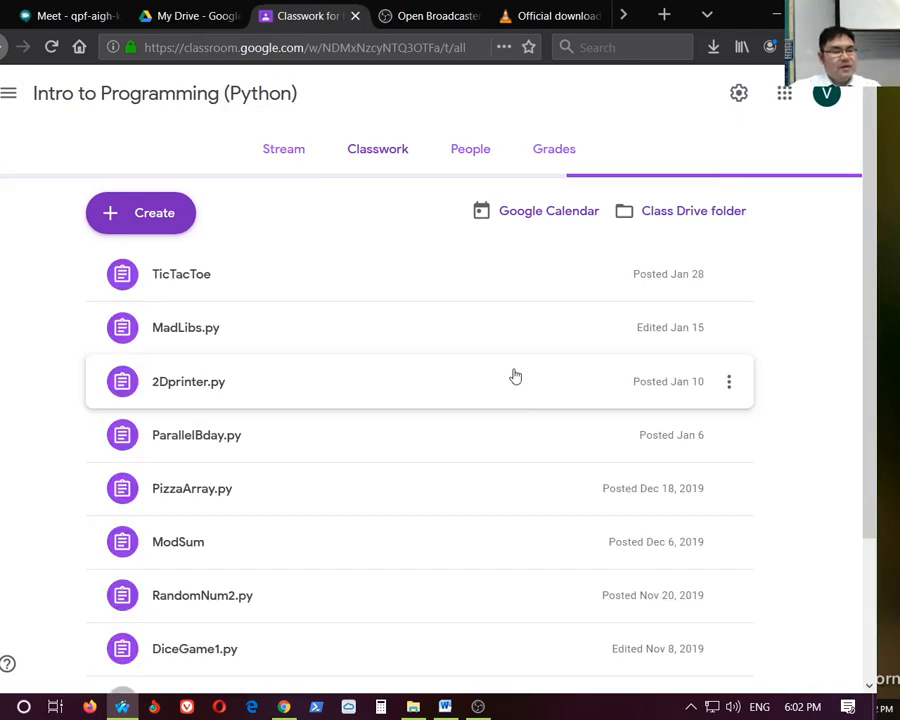
pyautogui.click(287, 167)
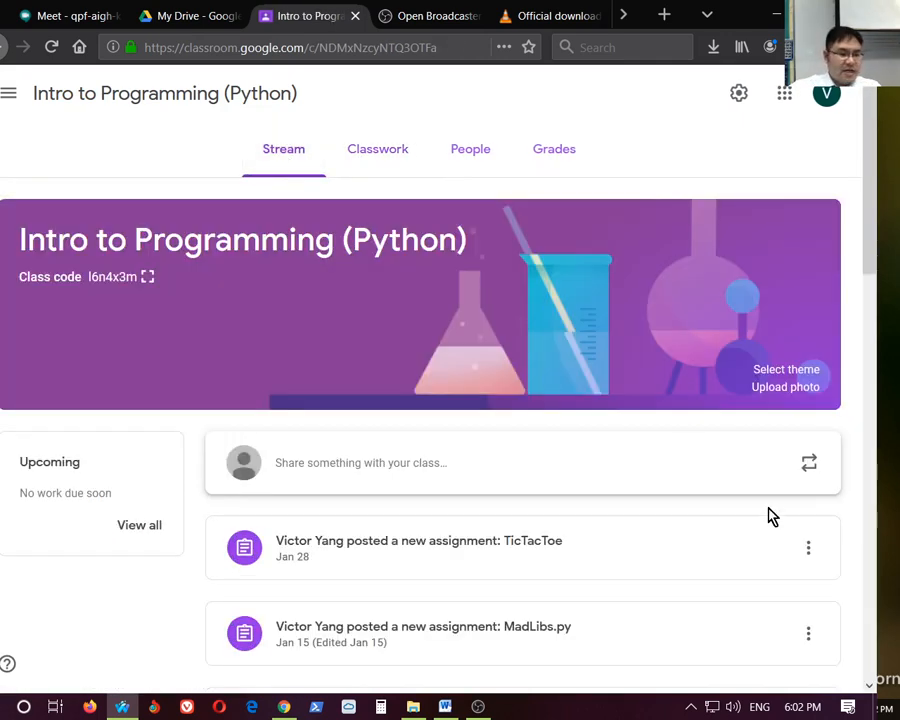
pyautogui.scroll(-3, 760, 522)
pyautogui.scroll(3, 735, 526)
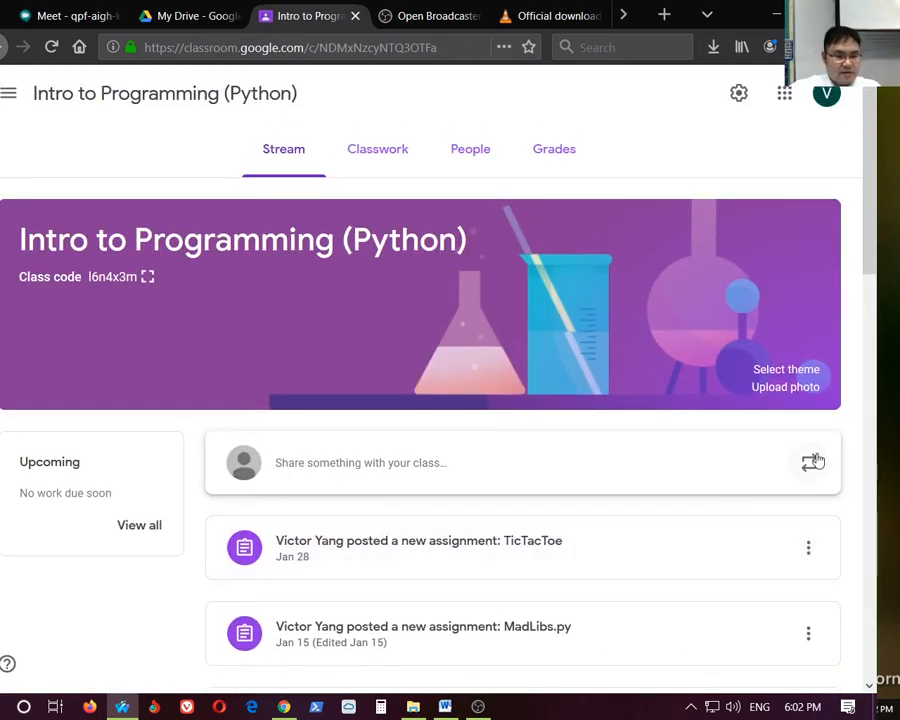
pyautogui.click(453, 463)
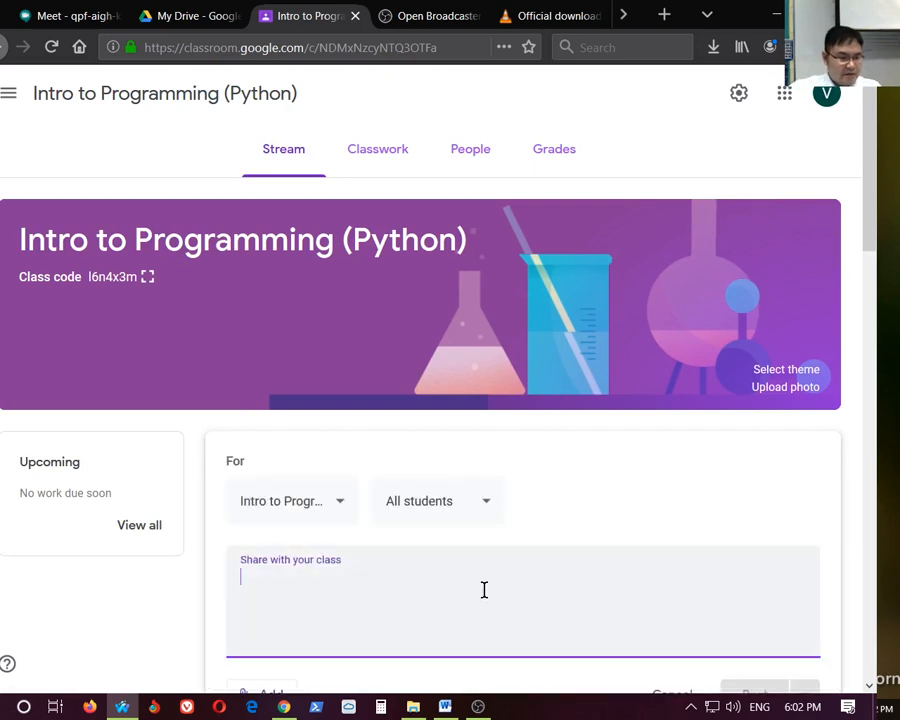
pyautogui.scroll(-3, 486, 585)
pyautogui.click(260, 510)
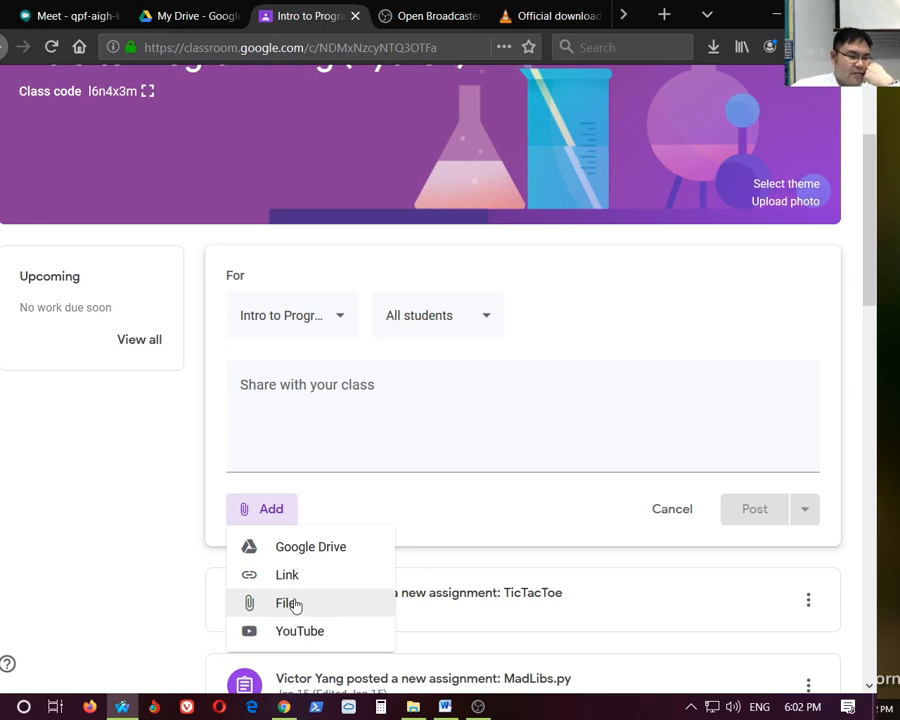
pyautogui.click(293, 606)
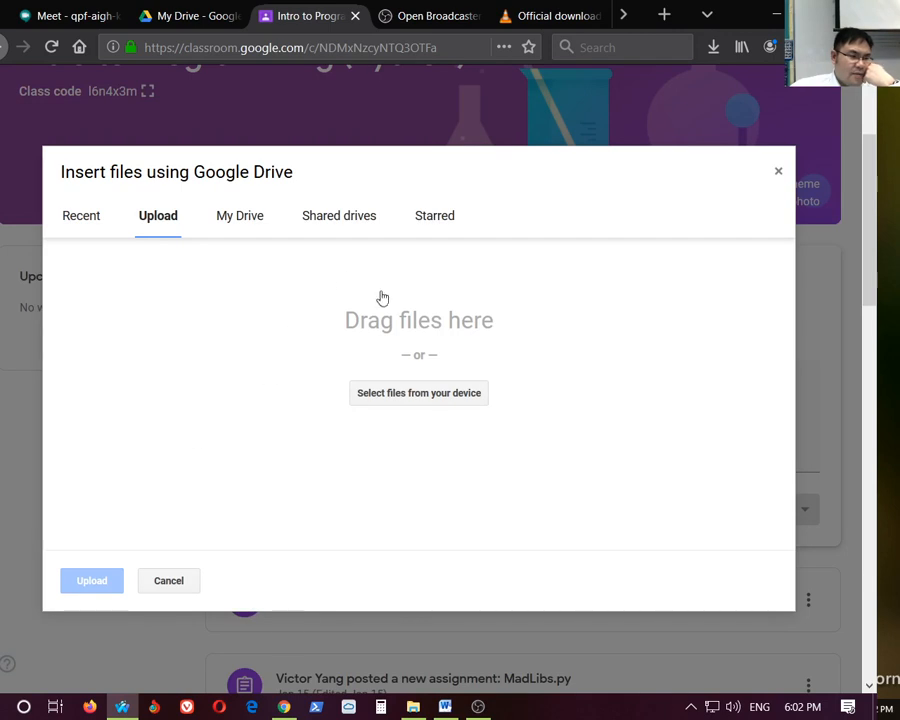
pyautogui.click(413, 707)
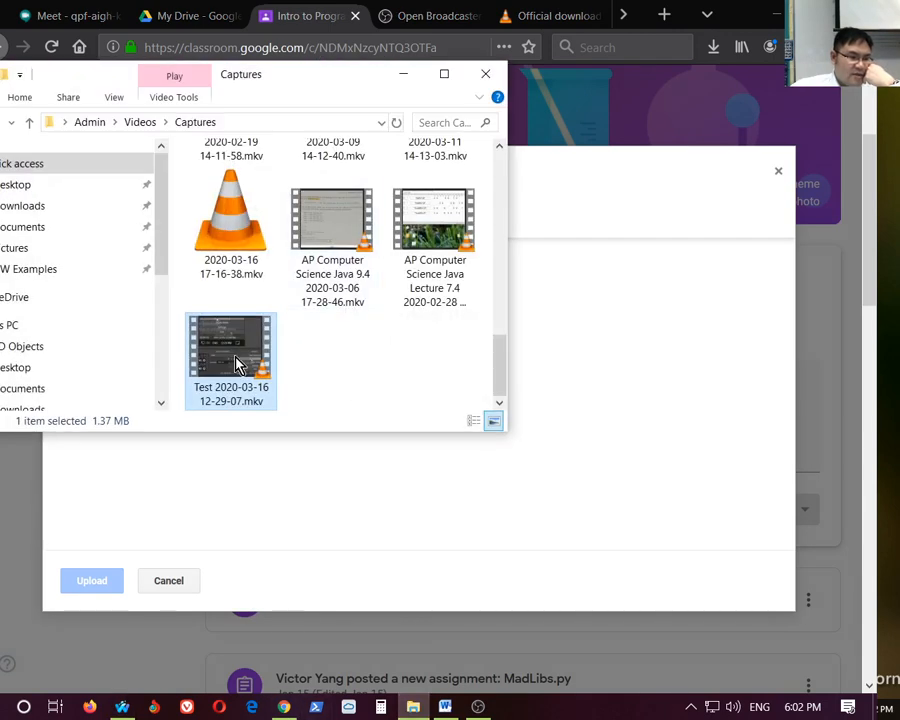
pyautogui.moveTo(231, 352); pyautogui.dragTo(586, 464)
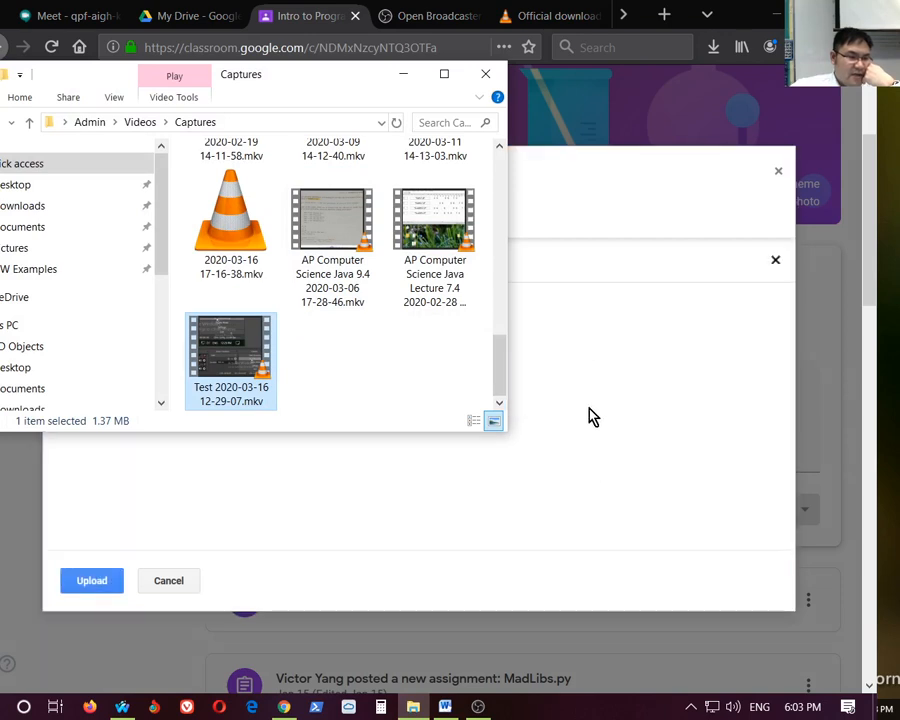
pyautogui.click(405, 75)
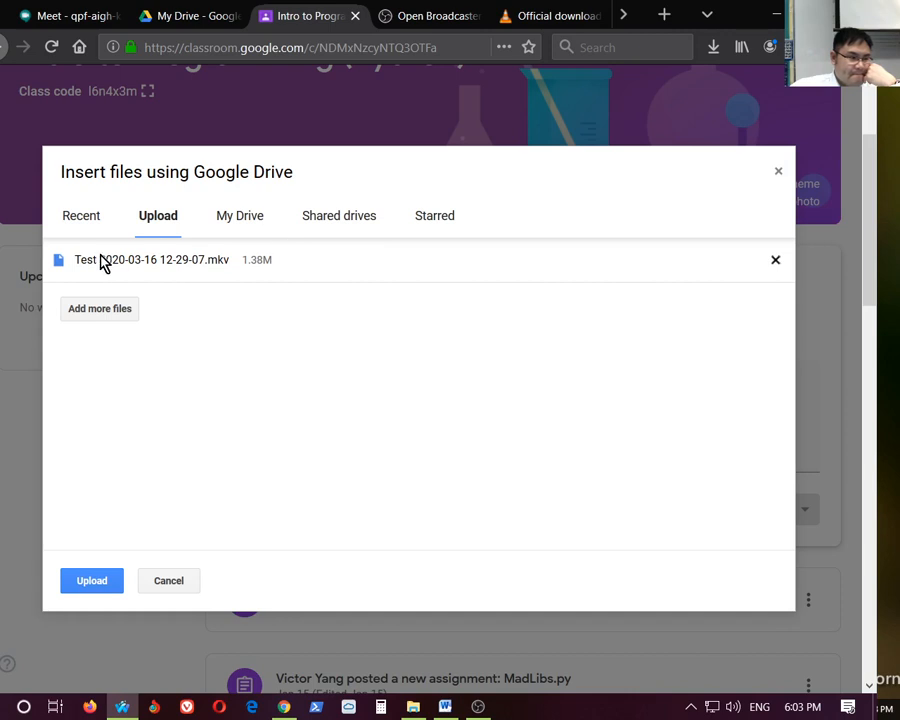
pyautogui.click(96, 588)
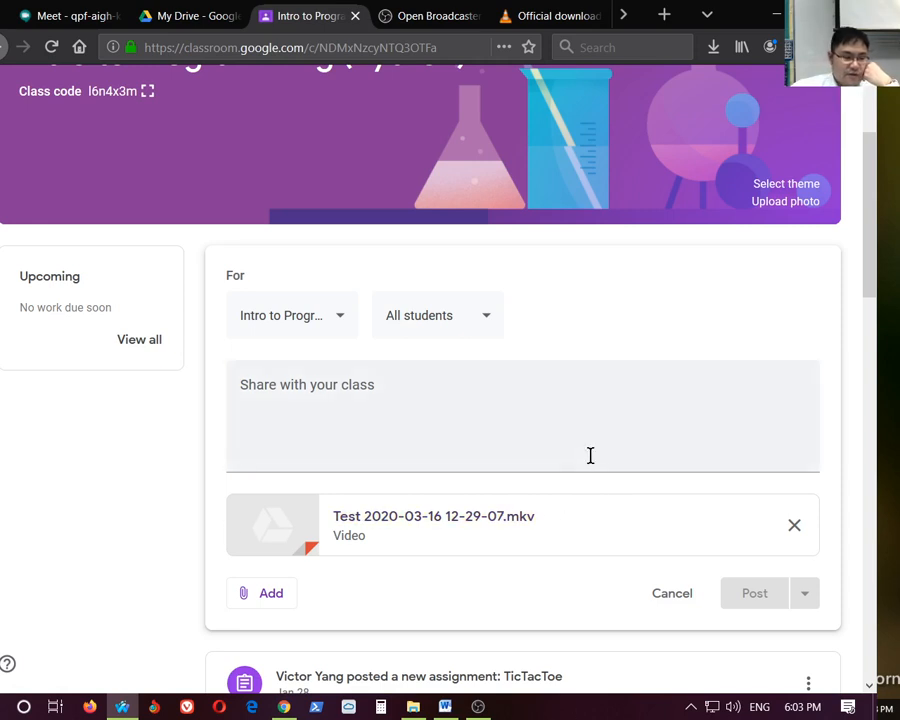
pyautogui.scroll(-3, 586, 452)
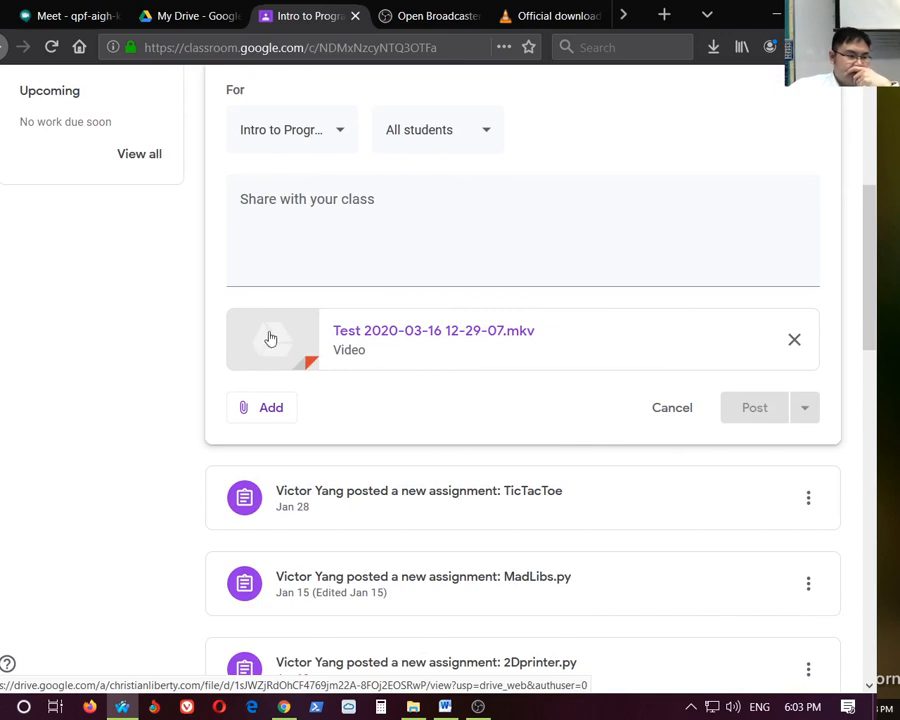
pyautogui.scroll(3, 596, 371)
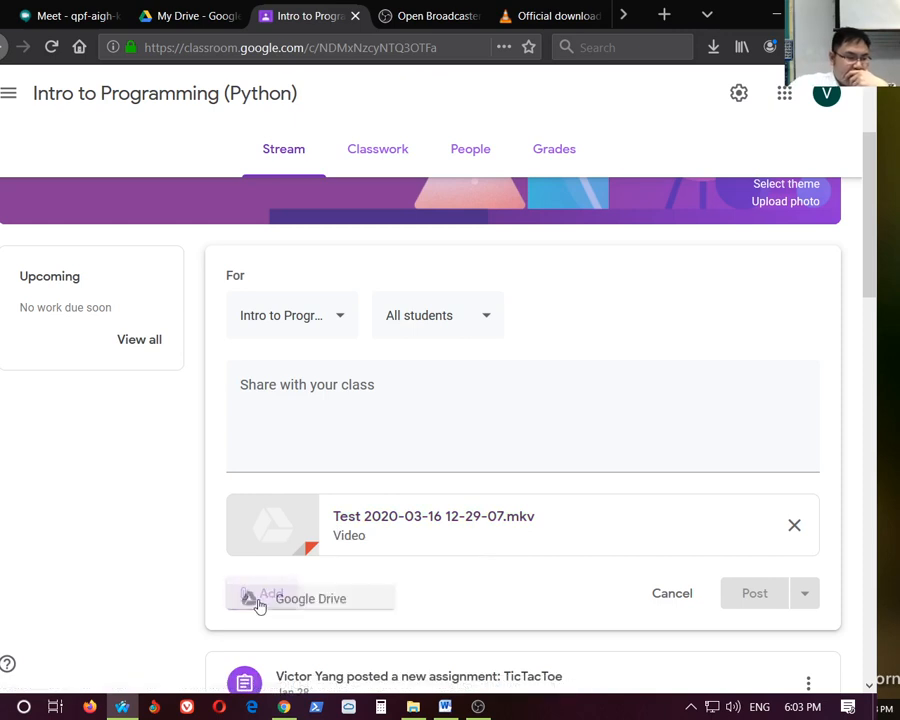
pyautogui.click(257, 603)
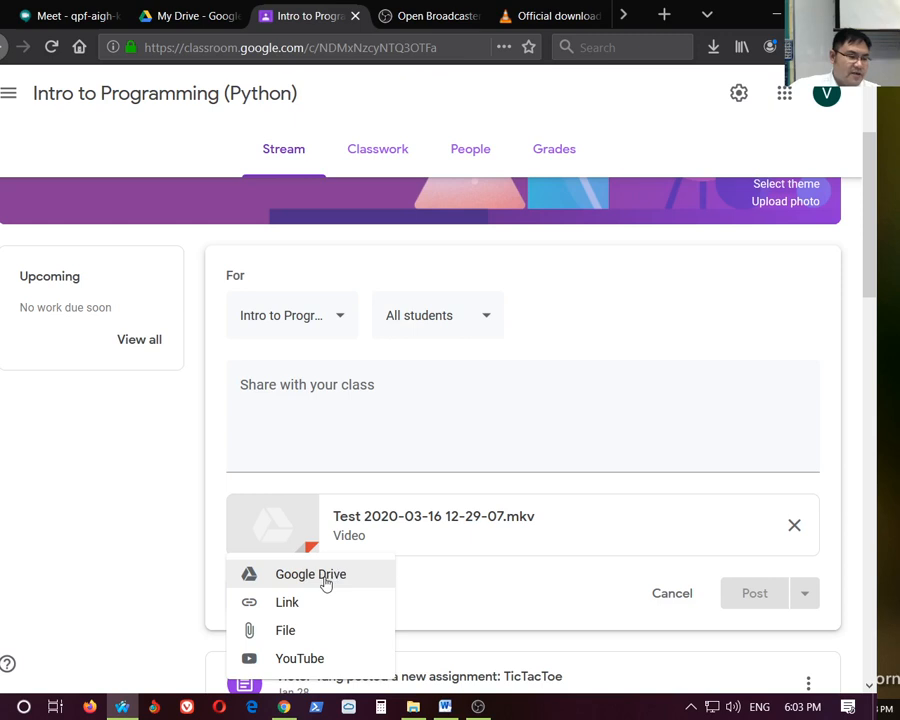
pyautogui.click(796, 530)
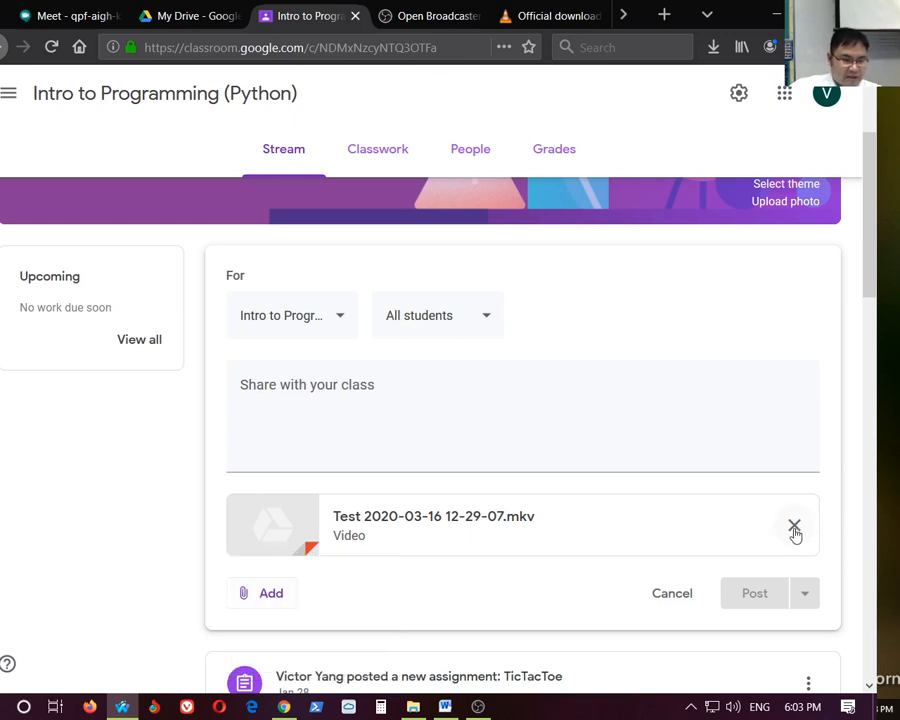
pyautogui.click(795, 528)
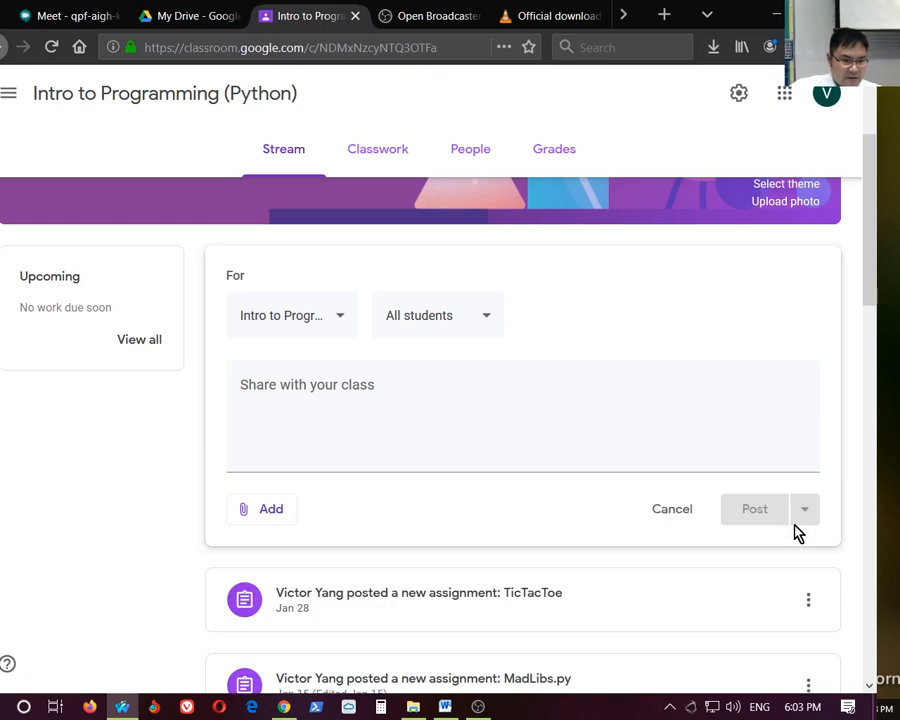
pyautogui.click(267, 512)
pyautogui.click(318, 551)
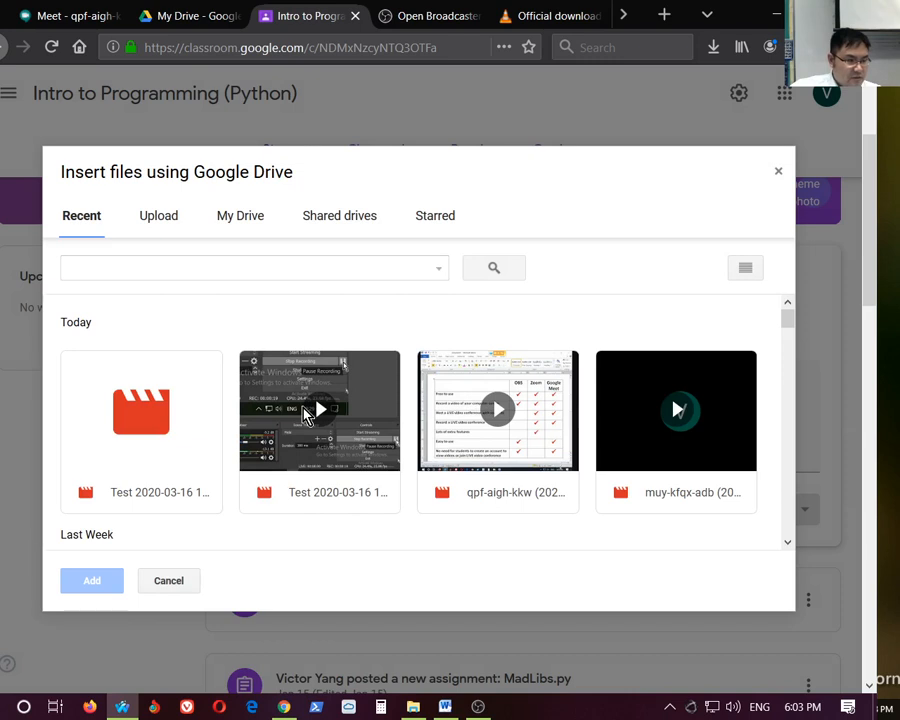
pyautogui.click(307, 415)
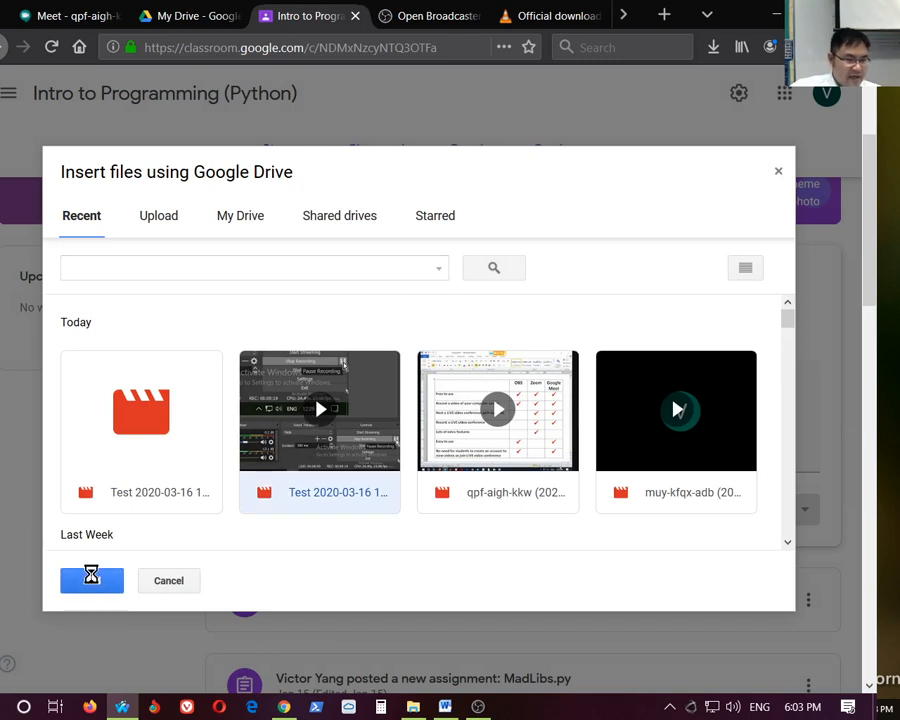
pyautogui.click(92, 581)
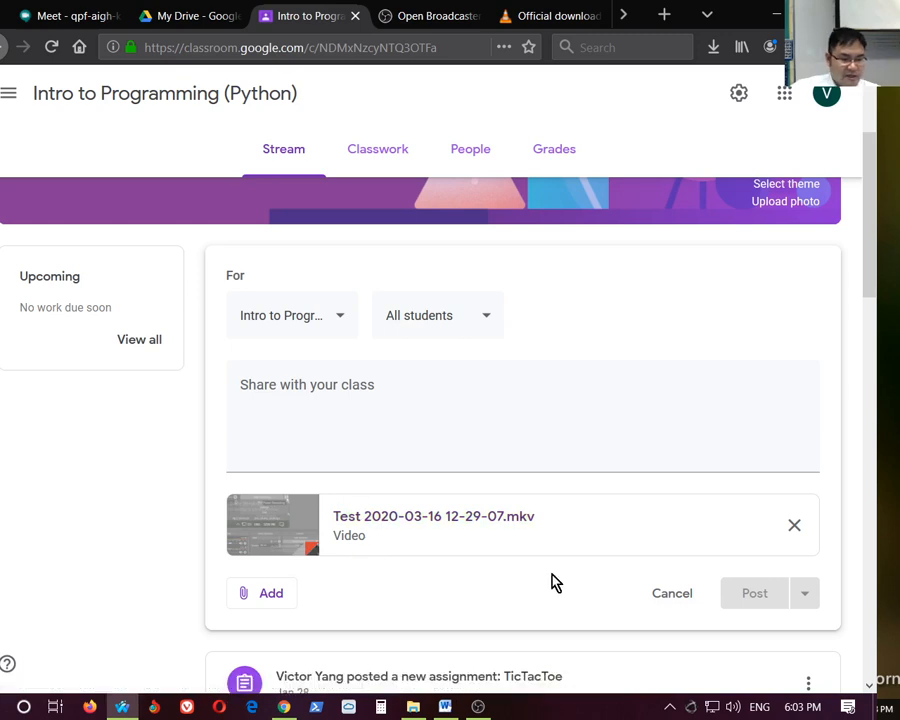
pyautogui.click(793, 530)
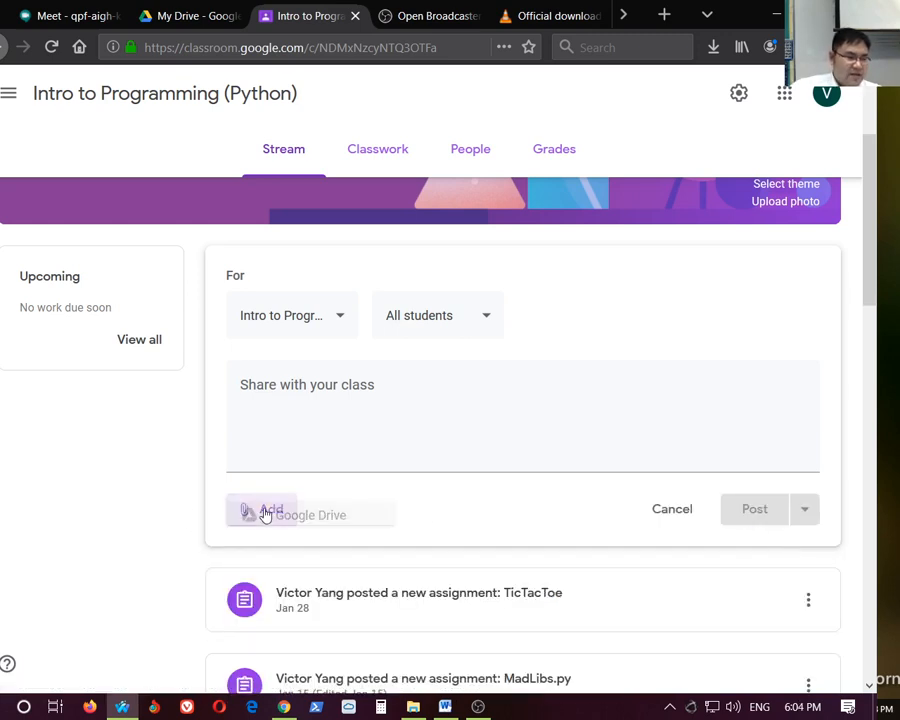
# - Start attaching a YouTube video to the announcement, choosing to insert it by URL
pyautogui.click(265, 512)
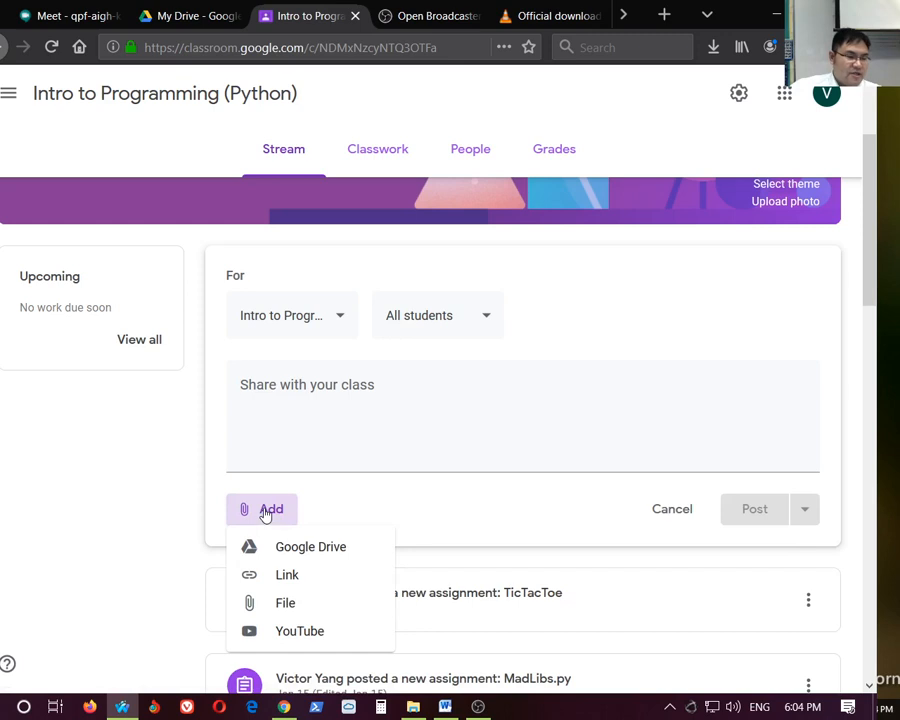
pyautogui.click(295, 642)
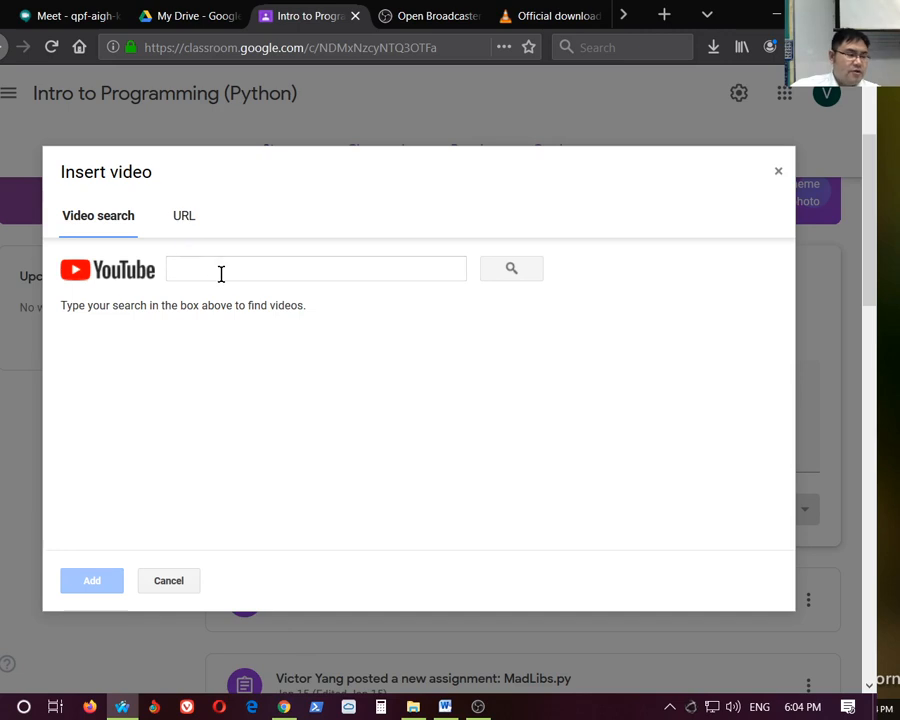
pyautogui.click(183, 222)
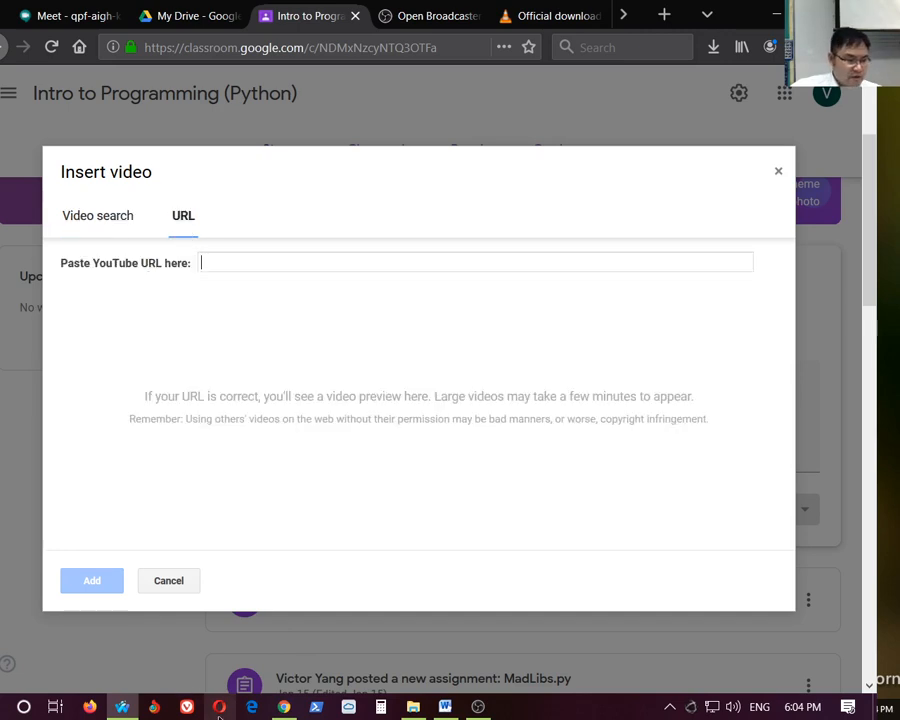
# - Switch to YouTube Studio in Chrome, copy the shareable link of the Graphics Design 2020 03 11 video, and return to Google Classroom
pyautogui.click(290, 708)
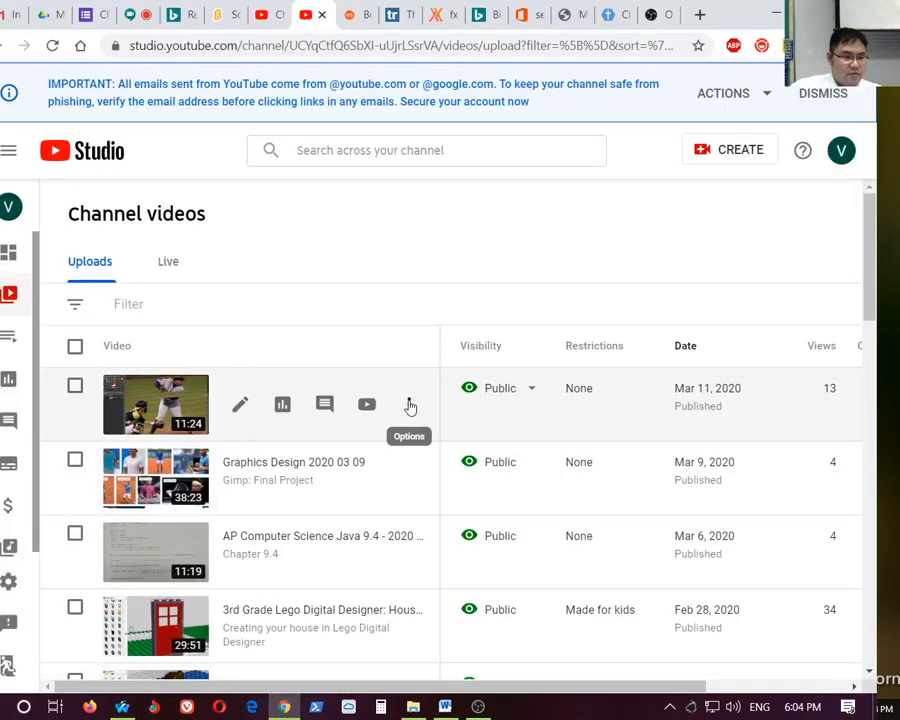
pyautogui.click(407, 405)
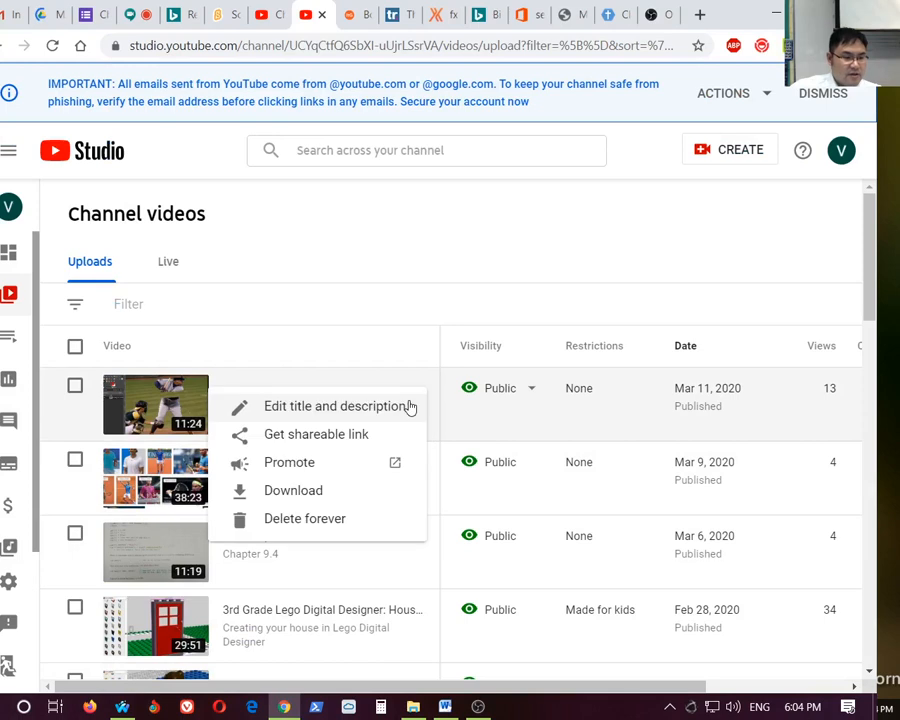
pyautogui.click(321, 436)
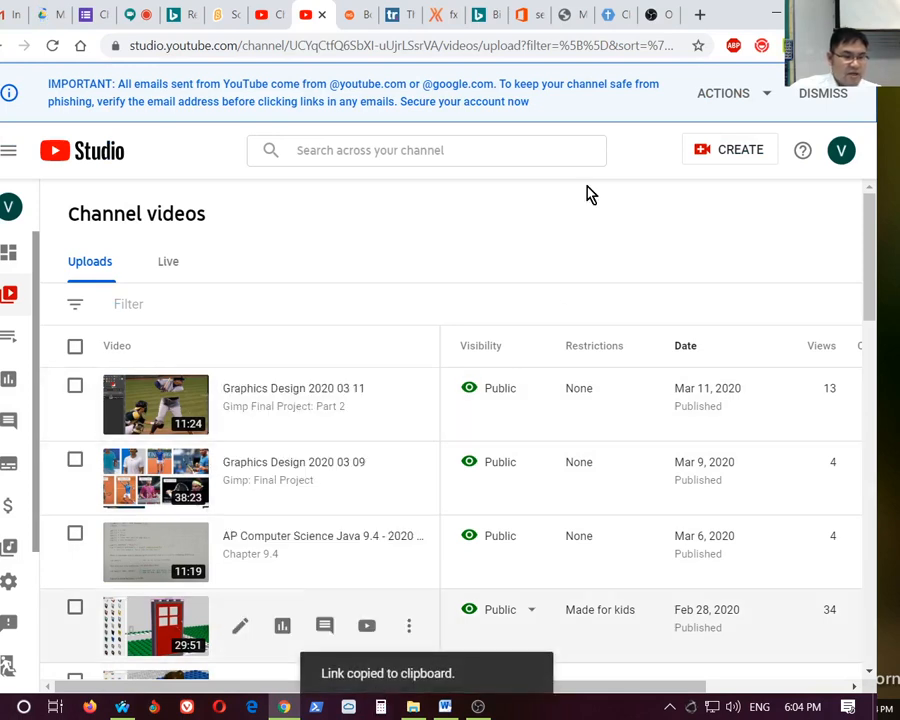
pyautogui.click(772, 10)
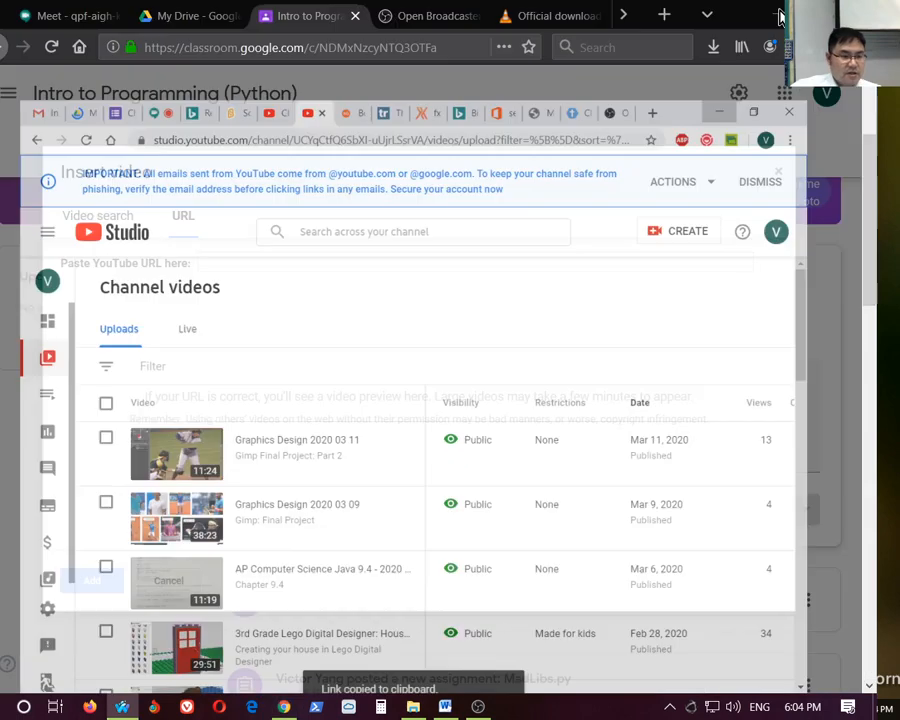
# - Attach the Graphics Design 2020 03 11 video using the copied YouTube link, and switch to the Screen Capture Software Options document in Word
pyautogui.rightClick(211, 259)
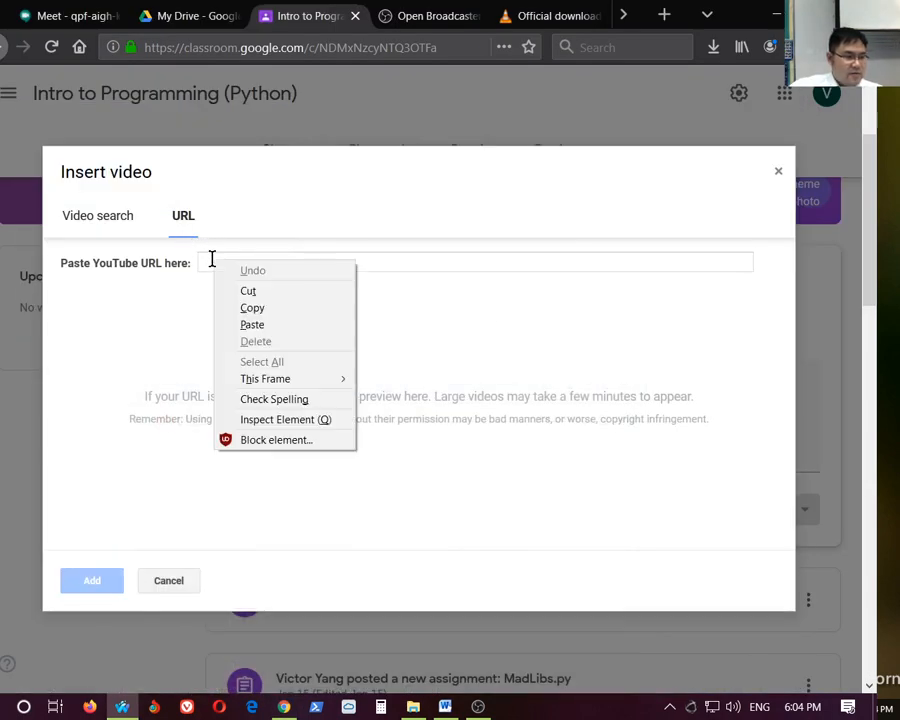
pyautogui.click(254, 322)
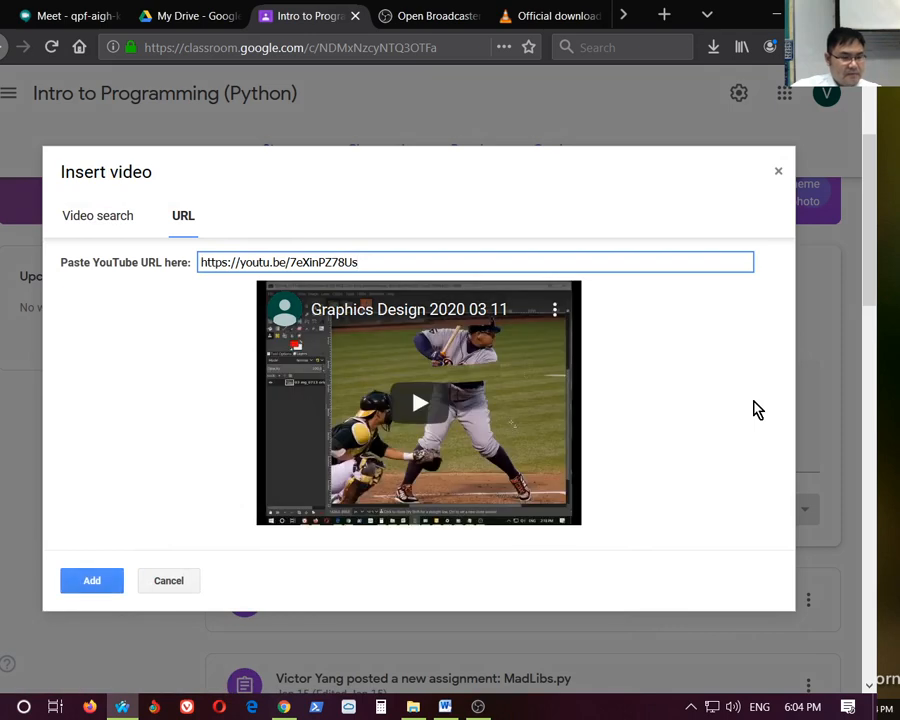
pyautogui.click(82, 592)
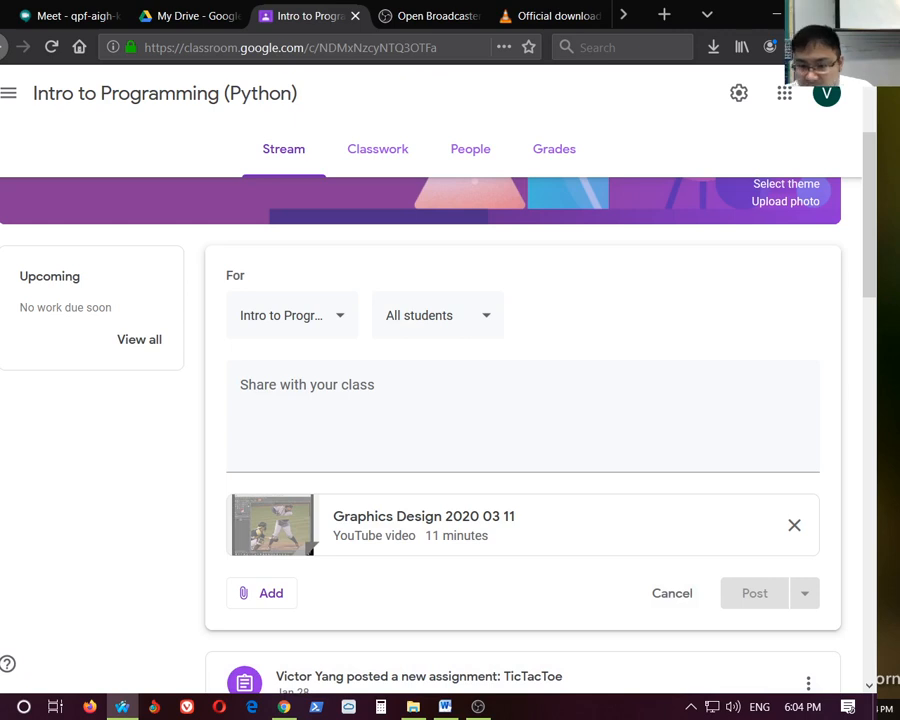
pyautogui.click(445, 706)
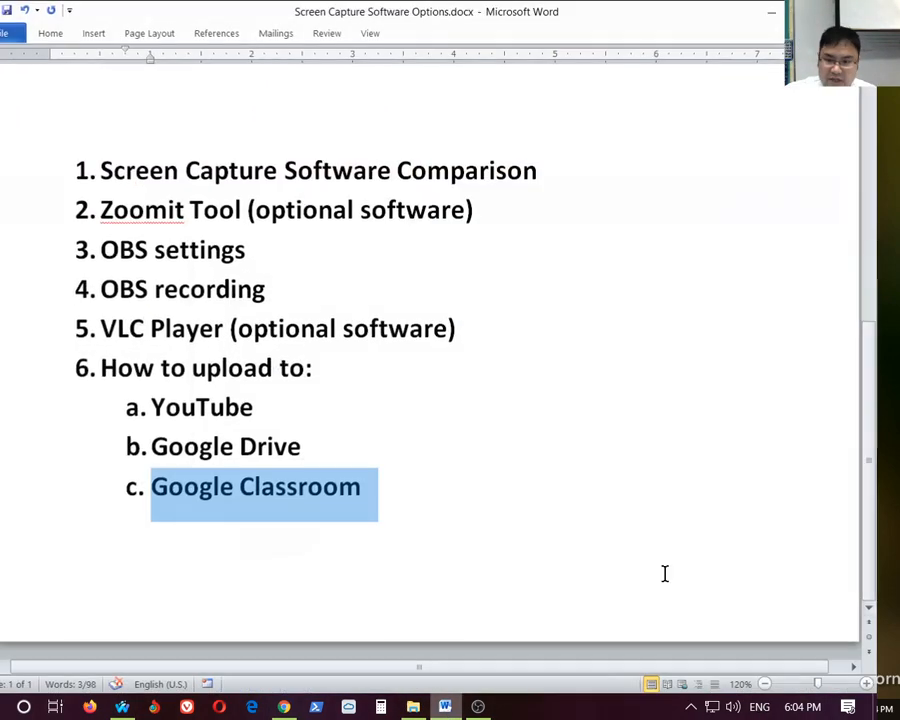